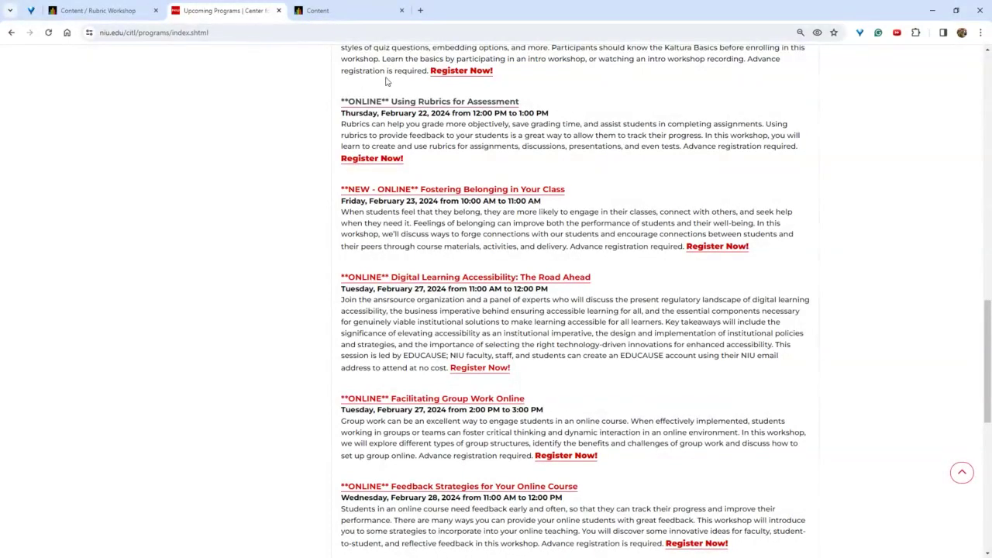
# Return from the upcoming programs page to the Rubric Workshop course and open its Resources document.
pyautogui.scroll(3, 418, 144)
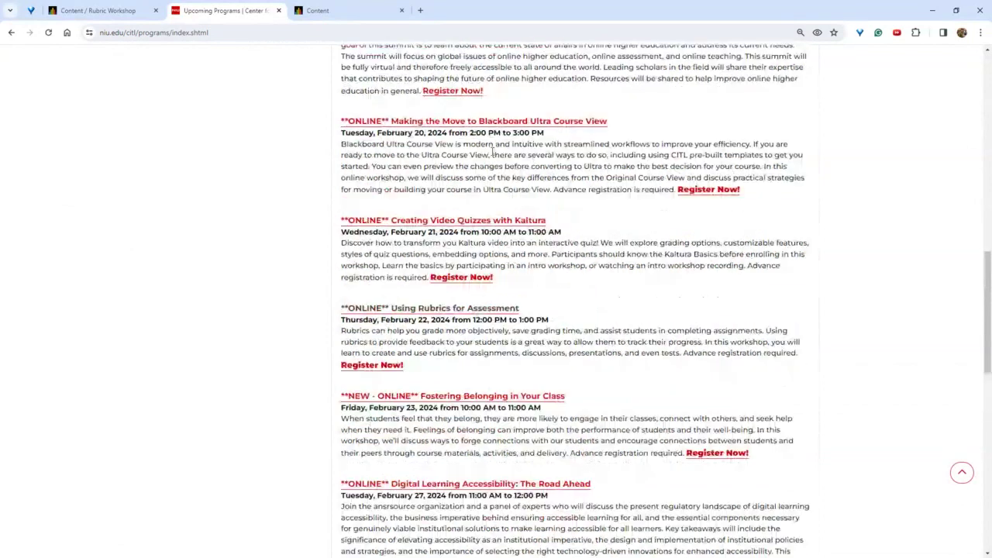
pyautogui.scroll(10, 493, 151)
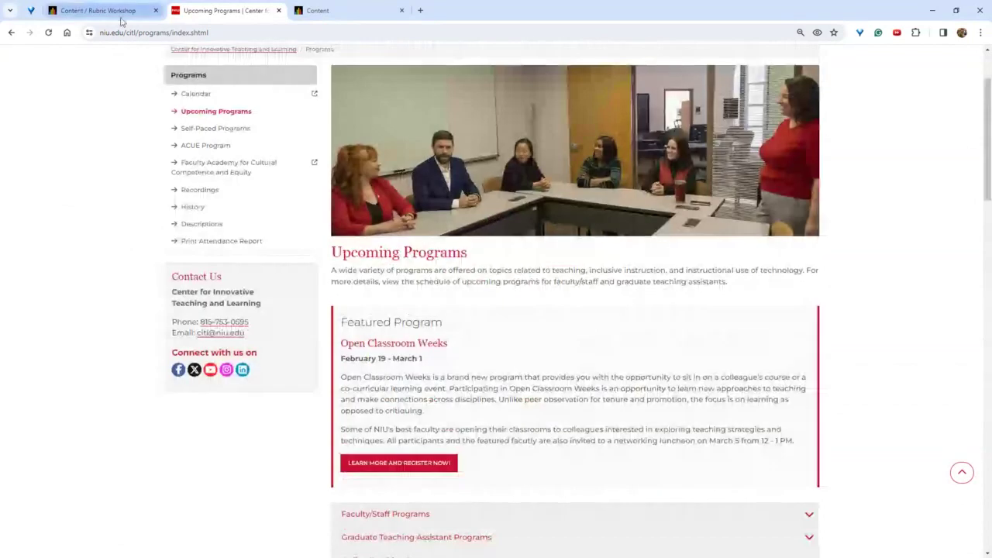
pyautogui.click(117, 15)
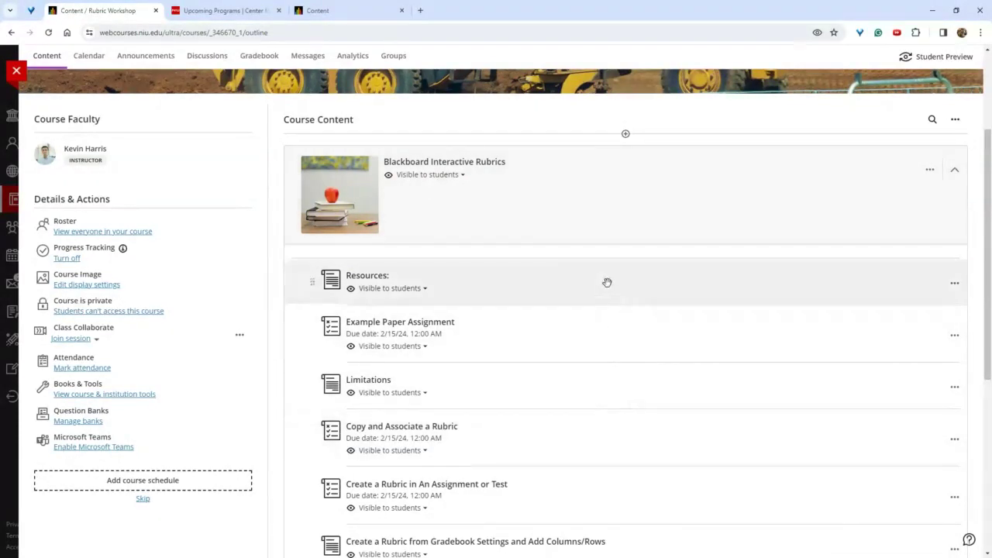
pyautogui.click(556, 284)
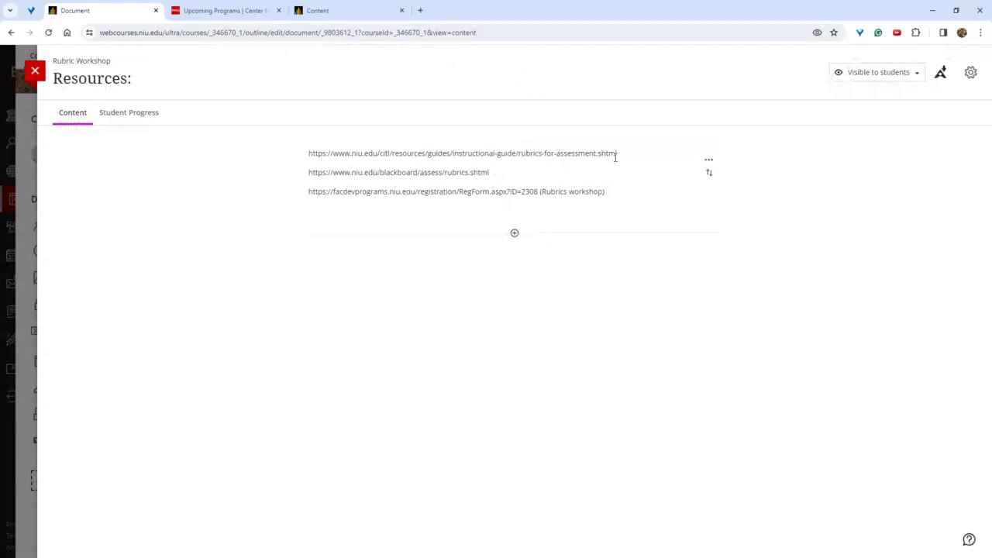
# Highlight each of the three rubric resource links in turn and close the Resources document.
pyautogui.moveTo(616, 155); pyautogui.dragTo(303, 152)
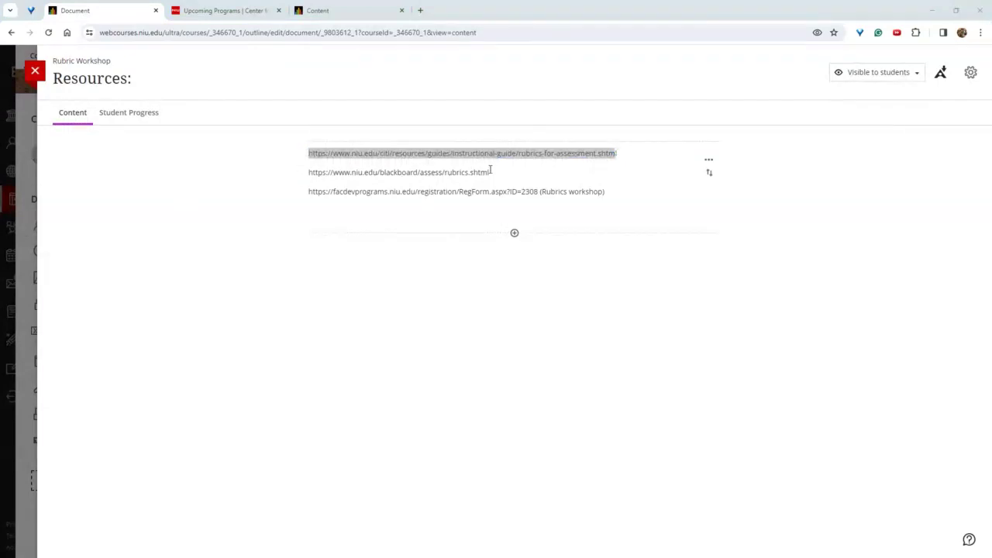
pyautogui.moveTo(491, 172); pyautogui.dragTo(309, 175)
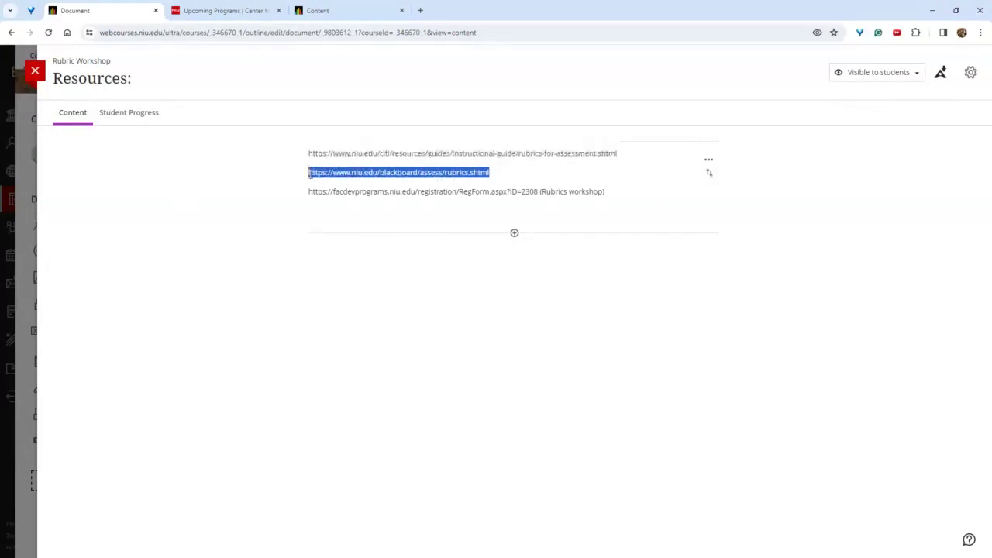
pyautogui.hotkey('alt', 'Tab')
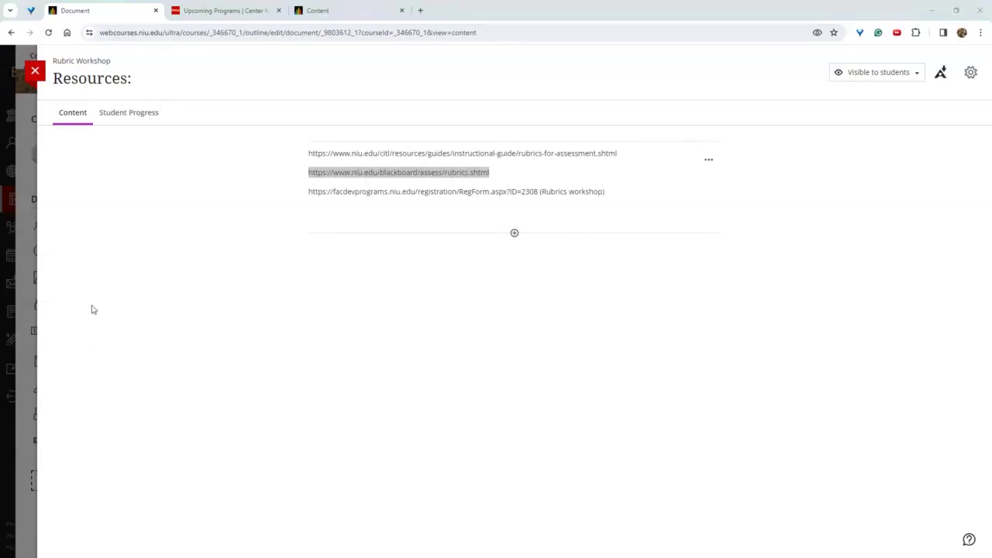
pyautogui.click(606, 191)
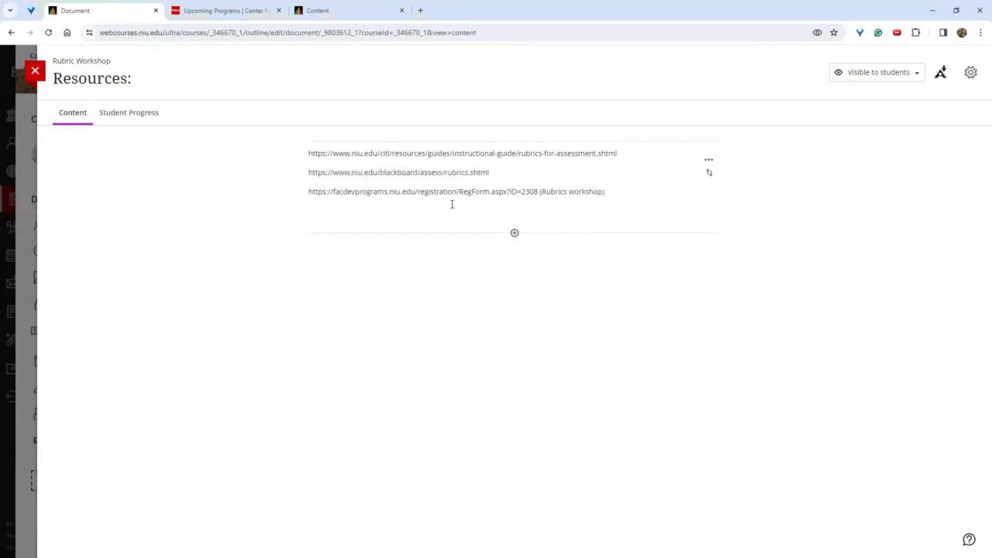
pyautogui.hotkey('ctrl', 'a')
pyautogui.tripleClick(308, 192)
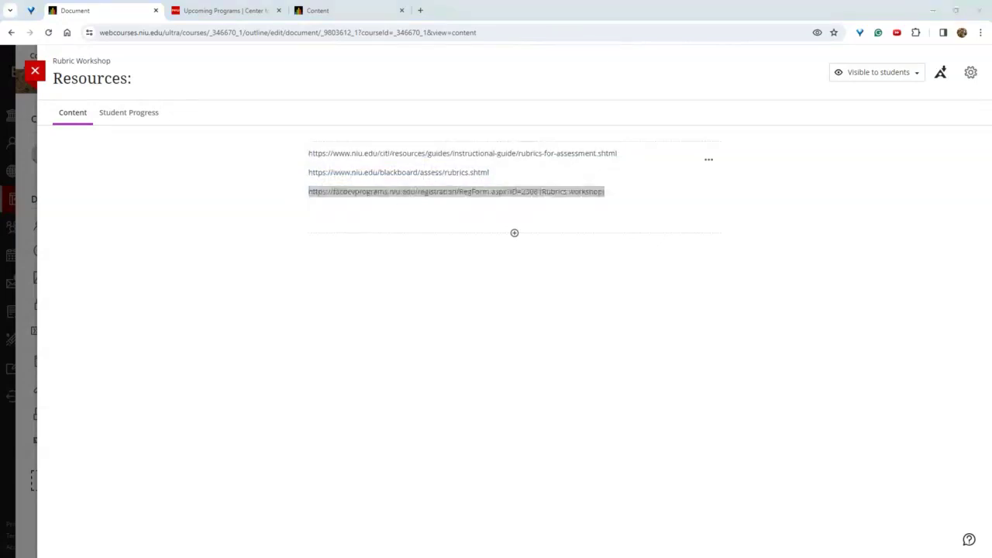
pyautogui.click(39, 76)
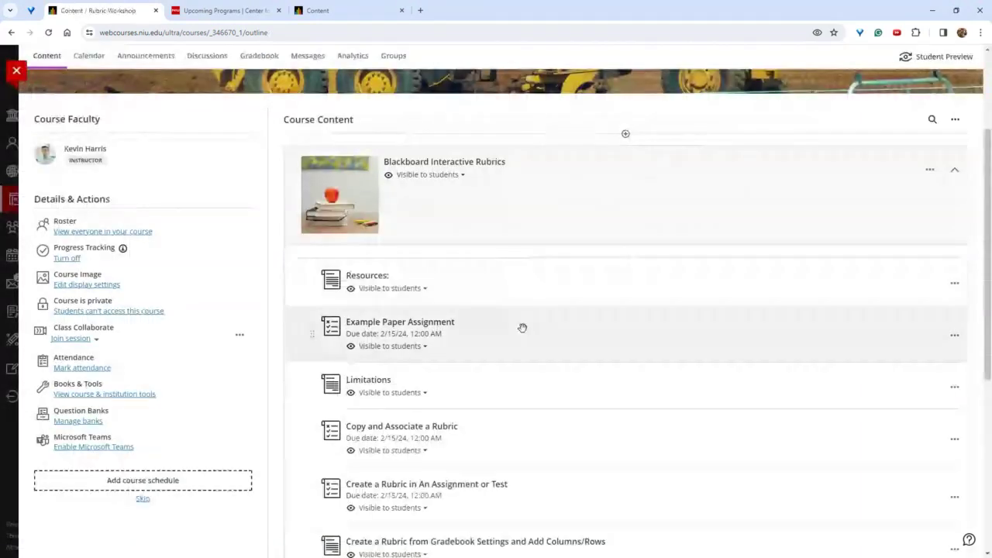
# Open the Example Paper Assignment's submissions and bring up the preview student's attempt for grading.
pyautogui.click(523, 327)
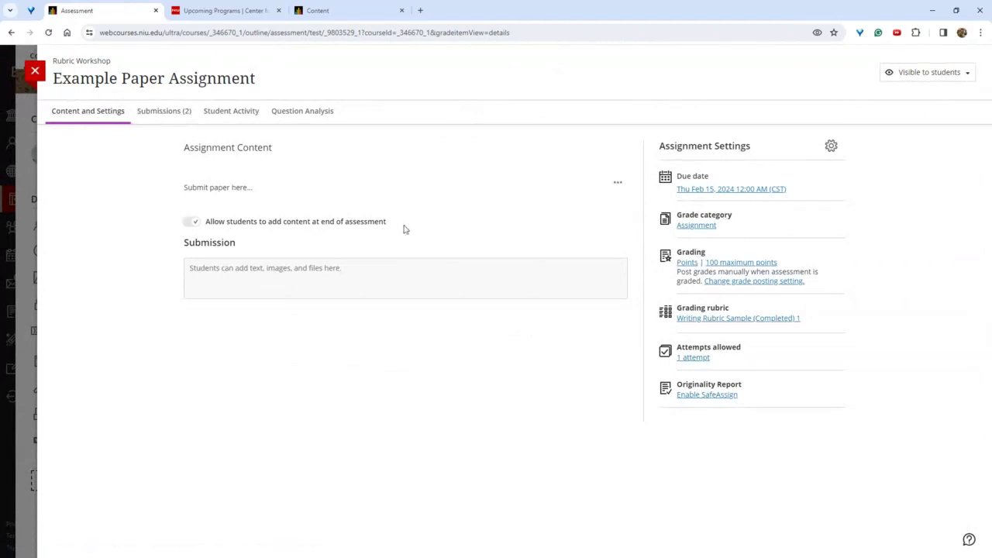
pyautogui.click(167, 113)
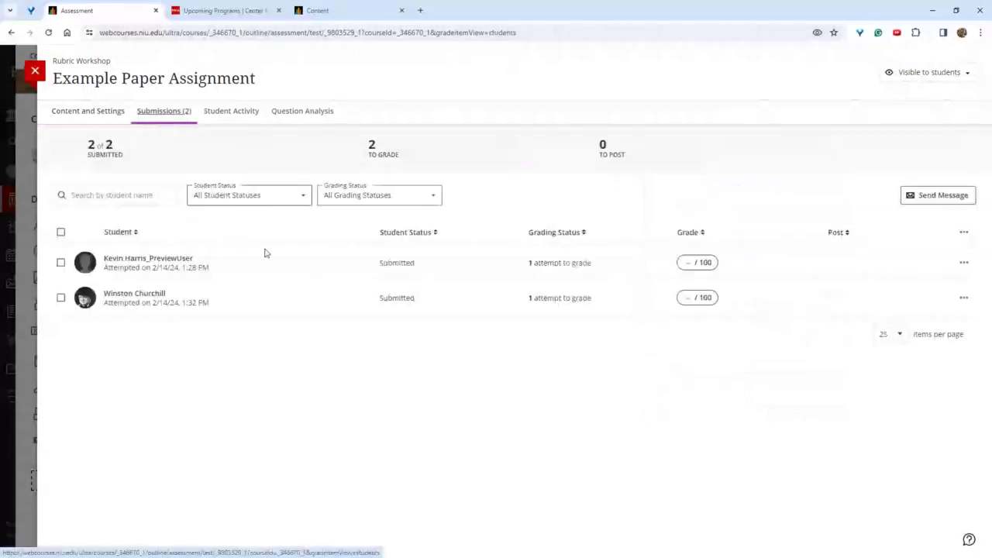
pyautogui.click(264, 253)
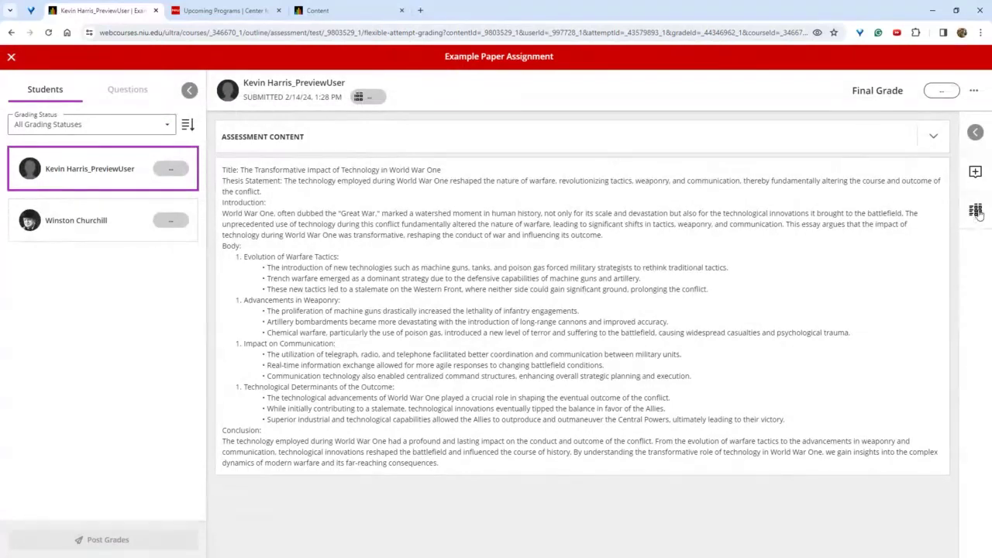
# Open the preview student's feedback and grading rubric, look through the criteria, and show the level descriptions.
pyautogui.click(976, 133)
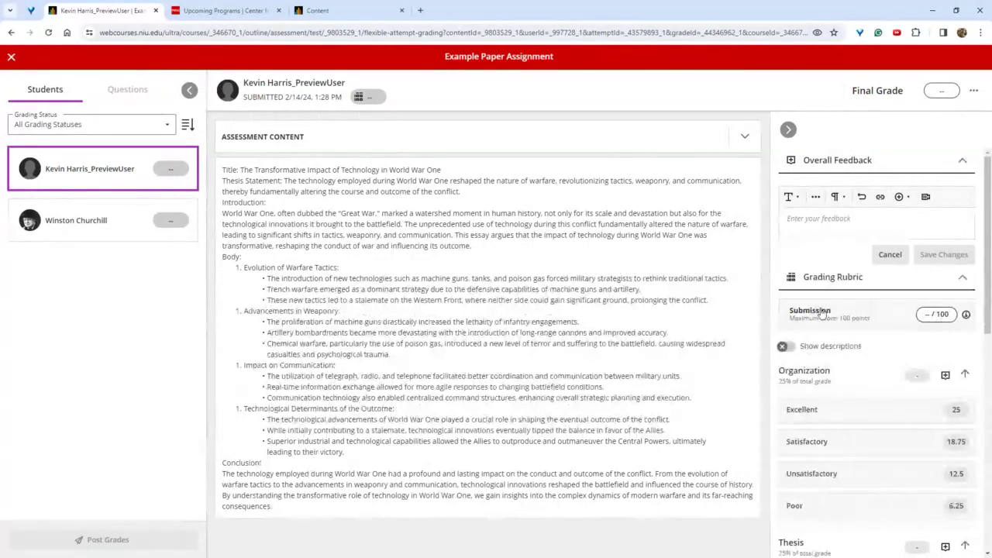
pyautogui.scroll(-5, 823, 312)
pyautogui.scroll(4, 823, 311)
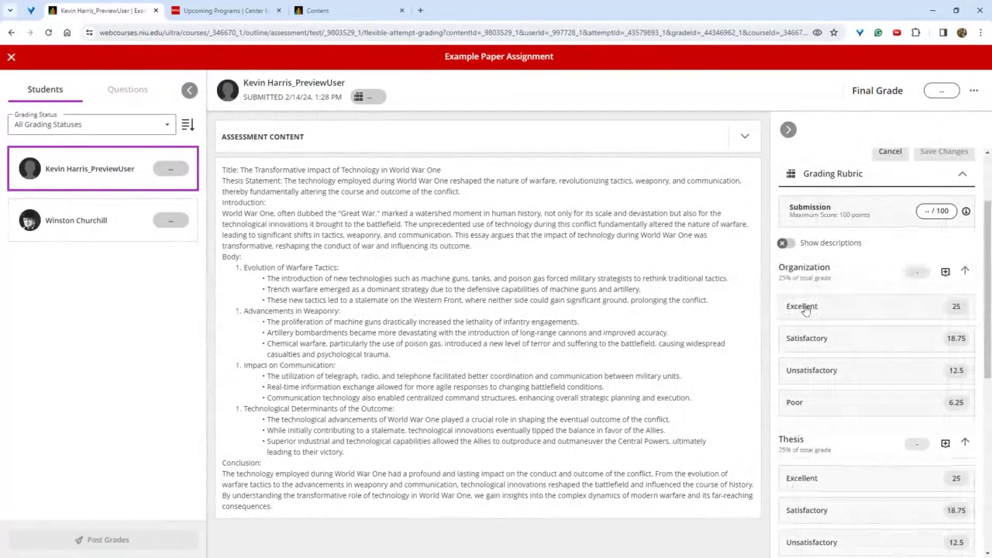
pyautogui.scroll(-3, 841, 473)
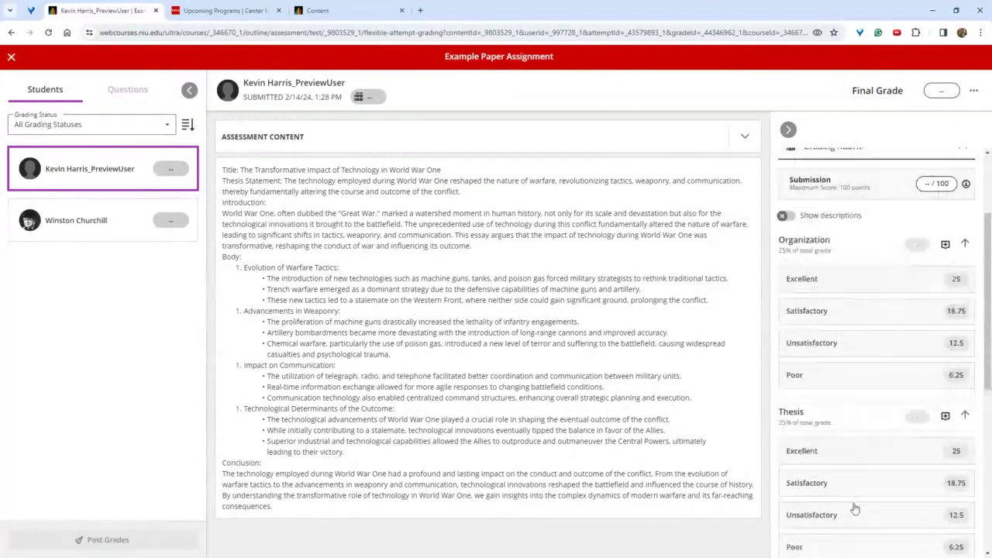
pyautogui.scroll(5, 848, 442)
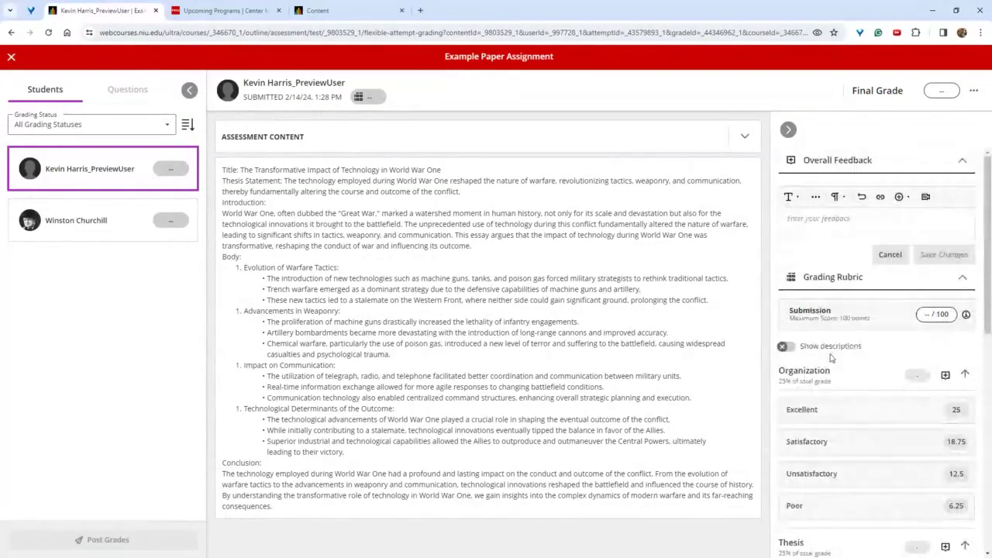
pyautogui.click(783, 348)
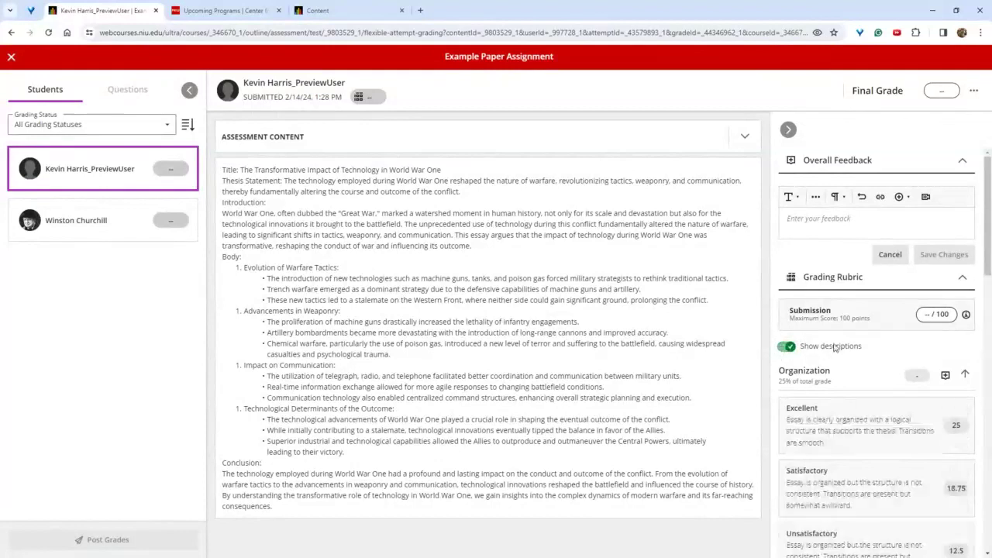
# Rate the preview student's Organization and Sentence Structure, Grammar, Mechanics, & Spelling as Excellent (25), and Thesis and Analysis as Satisfactory (18.75).
pyautogui.scroll(-2, 834, 342)
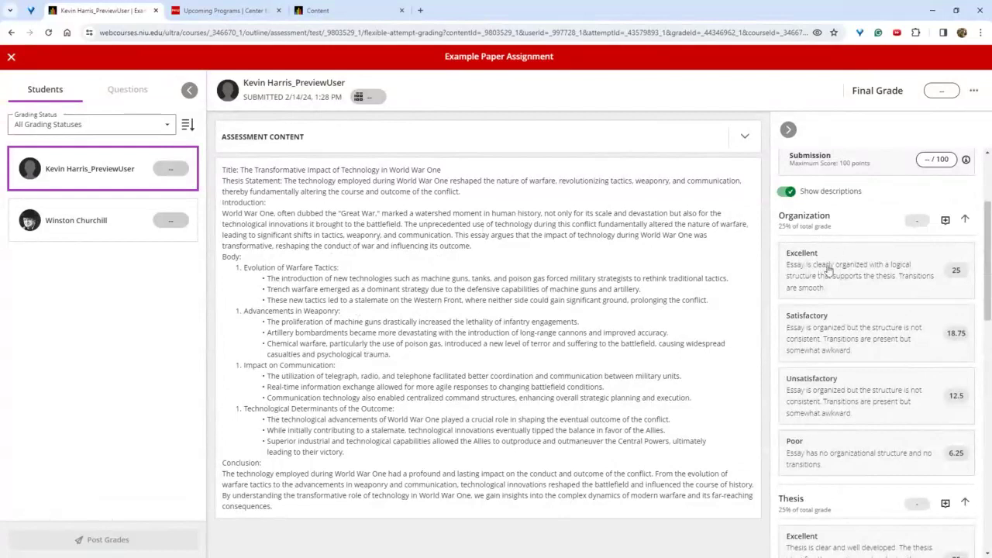
pyautogui.click(855, 279)
pyautogui.scroll(-3, 855, 294)
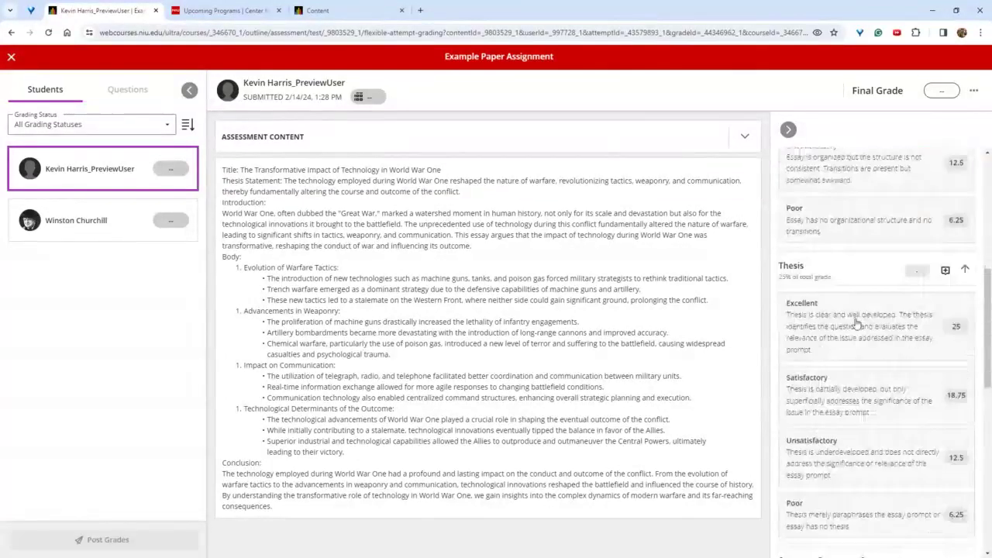
pyautogui.scroll(-1, 864, 348)
pyautogui.click(871, 372)
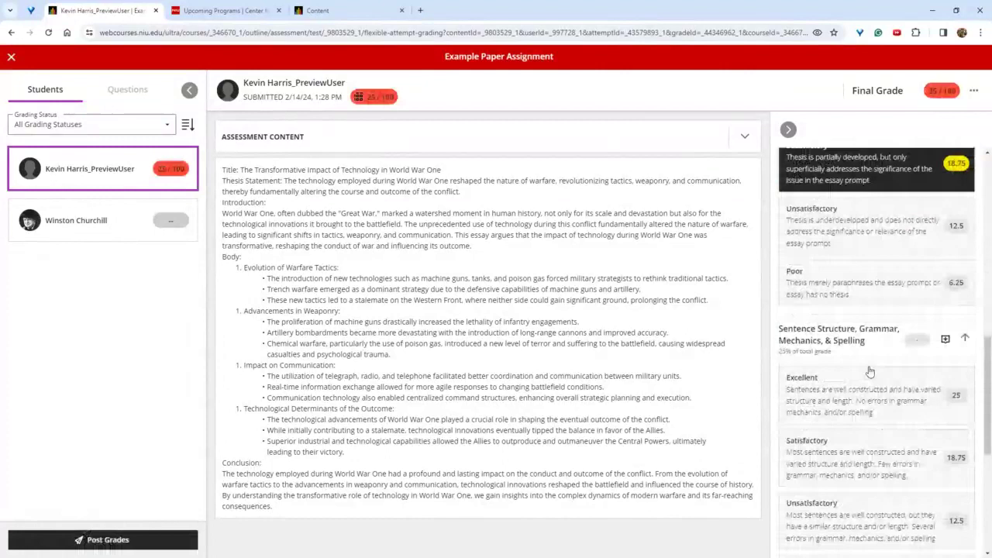
pyautogui.click(870, 372)
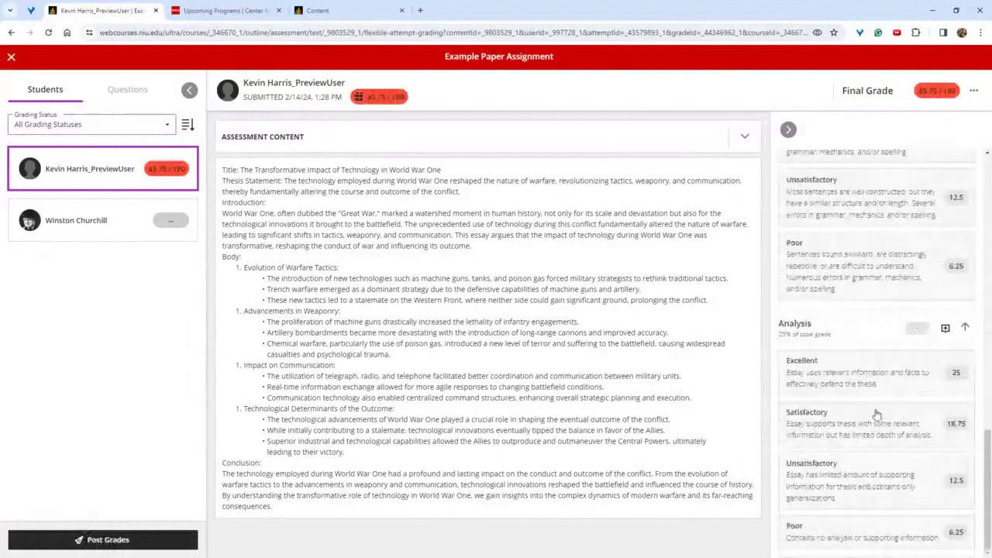
pyautogui.click(876, 415)
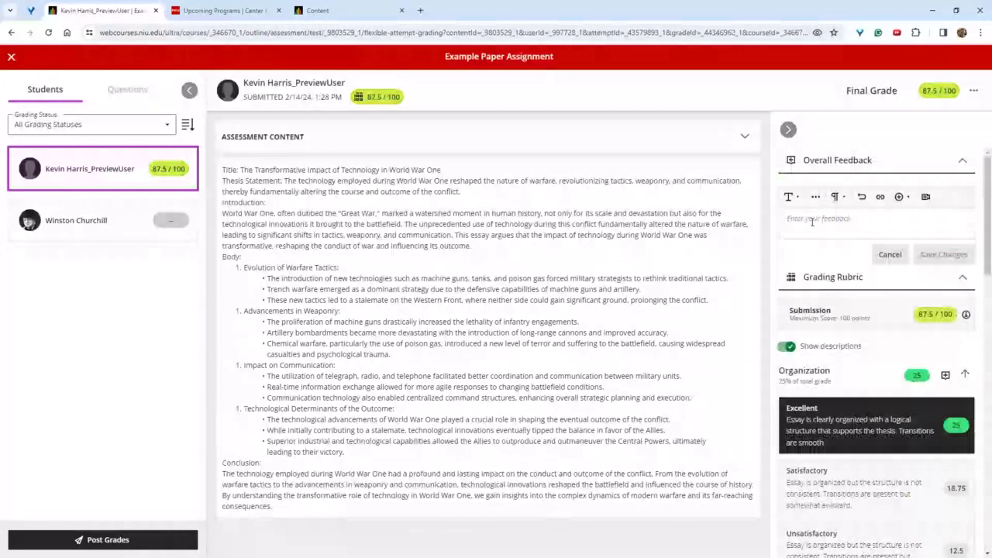
# Enter "Feedback" as the overall feedback for the preview student and save it.
pyautogui.click(812, 222)
pyautogui.write('Feedb')
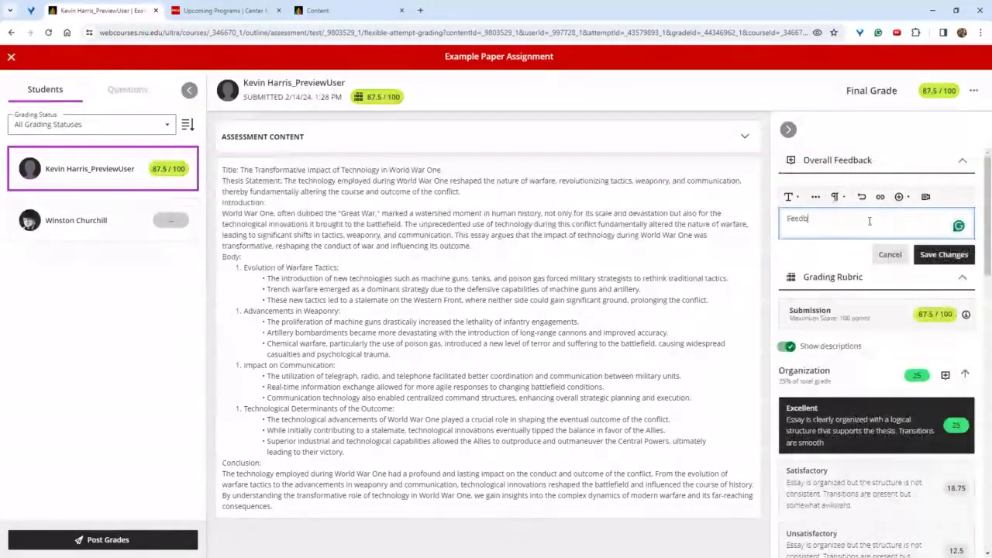
pyautogui.write('ack')
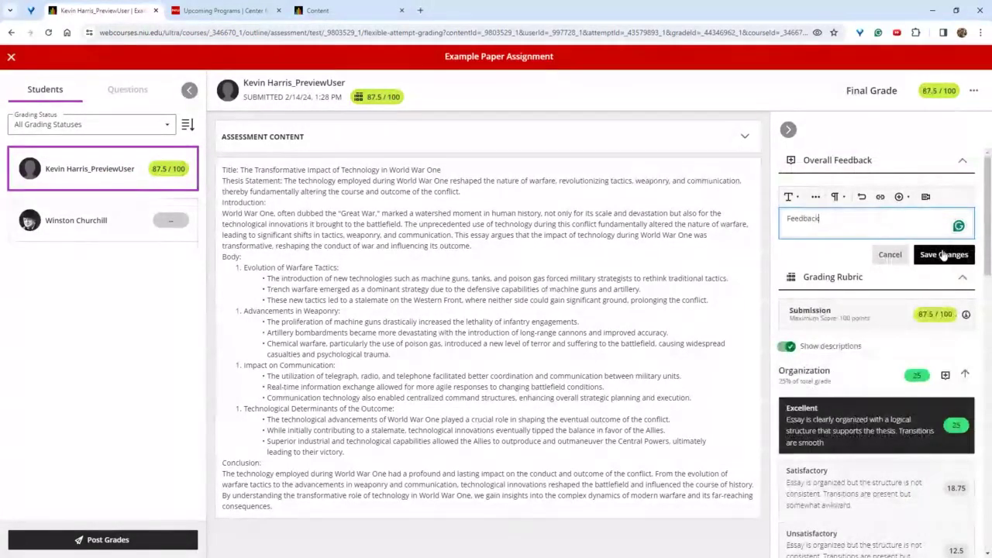
pyautogui.click(942, 256)
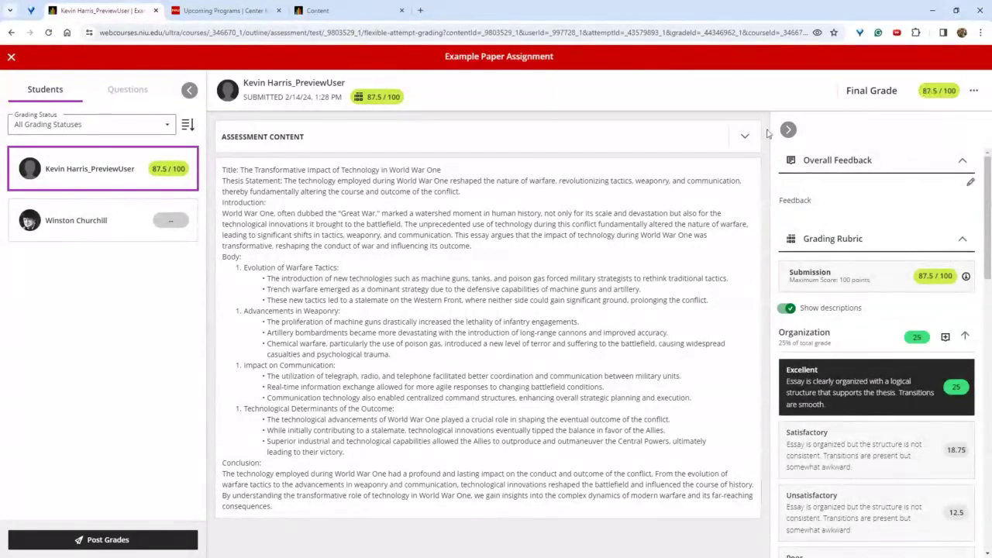
# Open the second student's submission and its grading rubric, and switch the level descriptions off and back on.
pyautogui.click(108, 226)
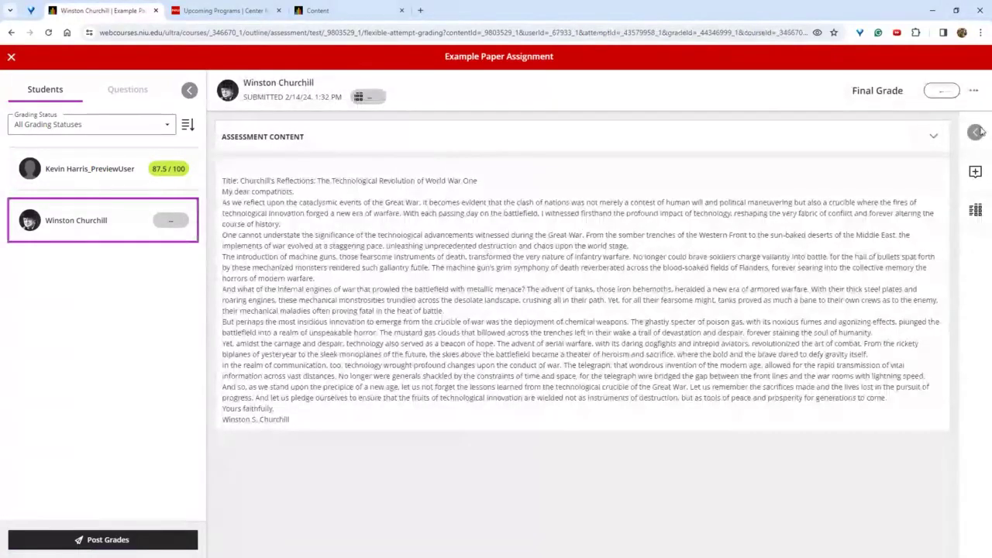
pyautogui.click(975, 132)
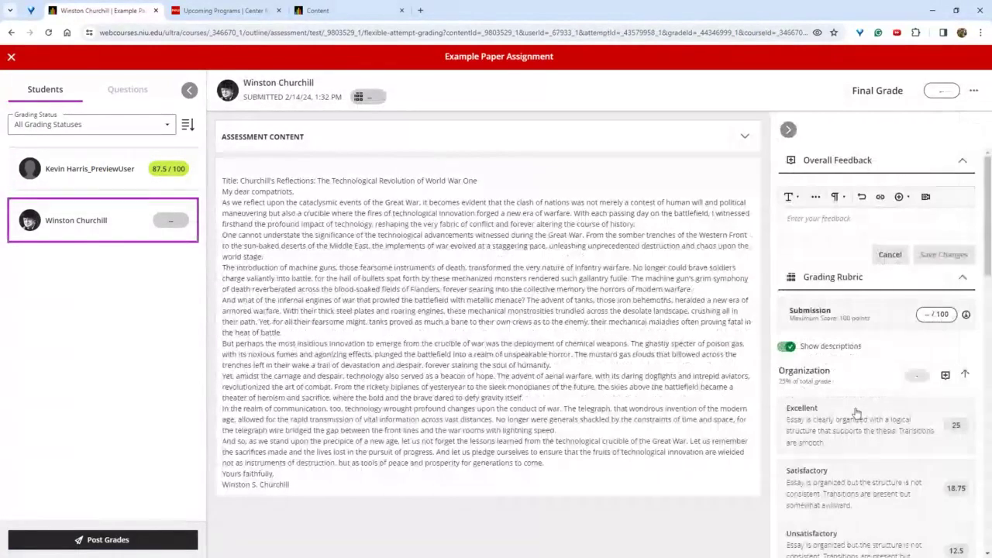
pyautogui.click(787, 347)
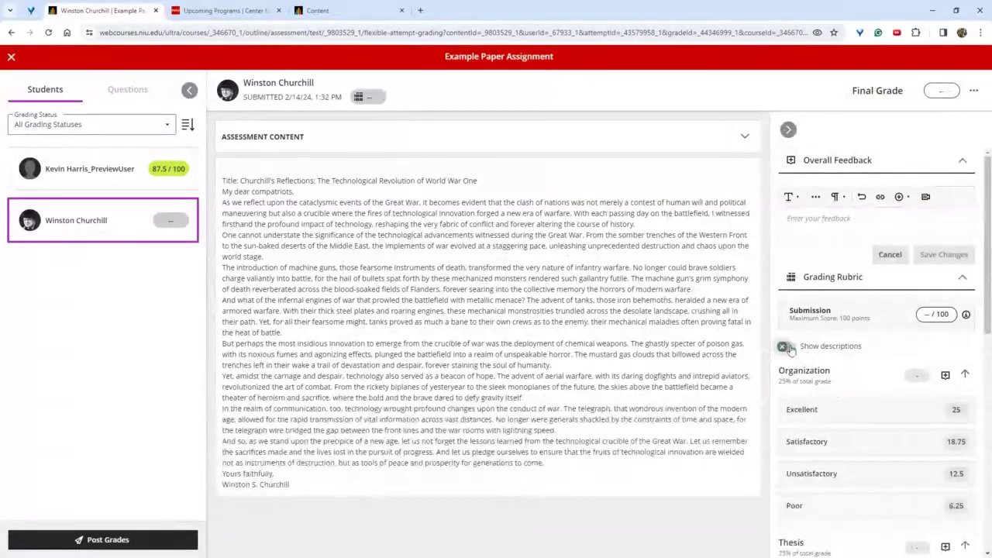
pyautogui.click(787, 347)
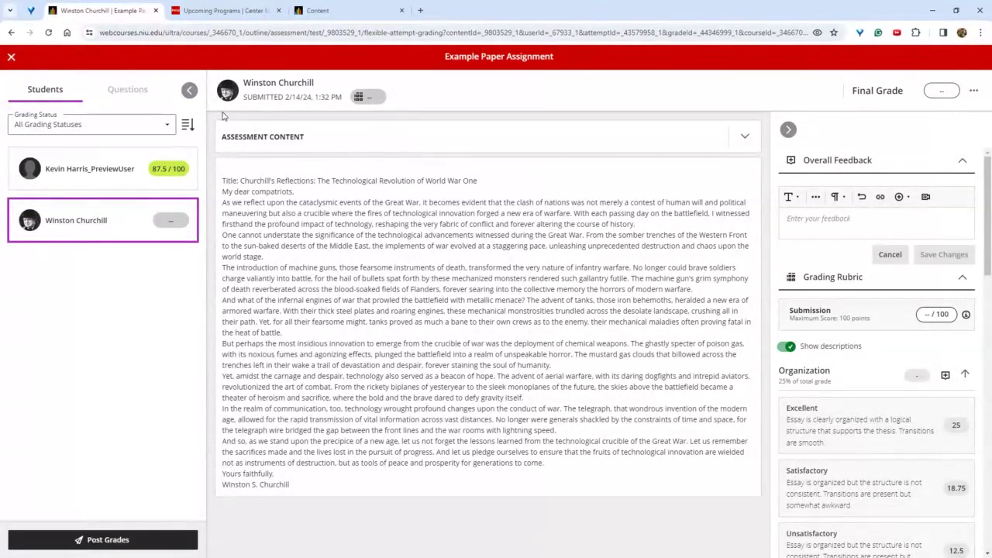
# Reopen the preview student's submission and review the saved overall feedback and rubric scores.
pyautogui.click(98, 183)
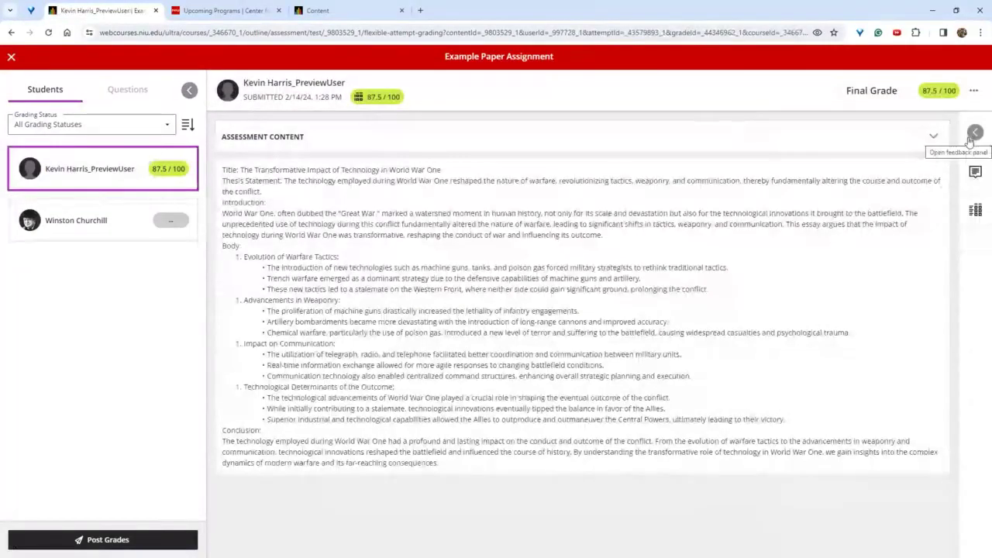
pyautogui.click(974, 135)
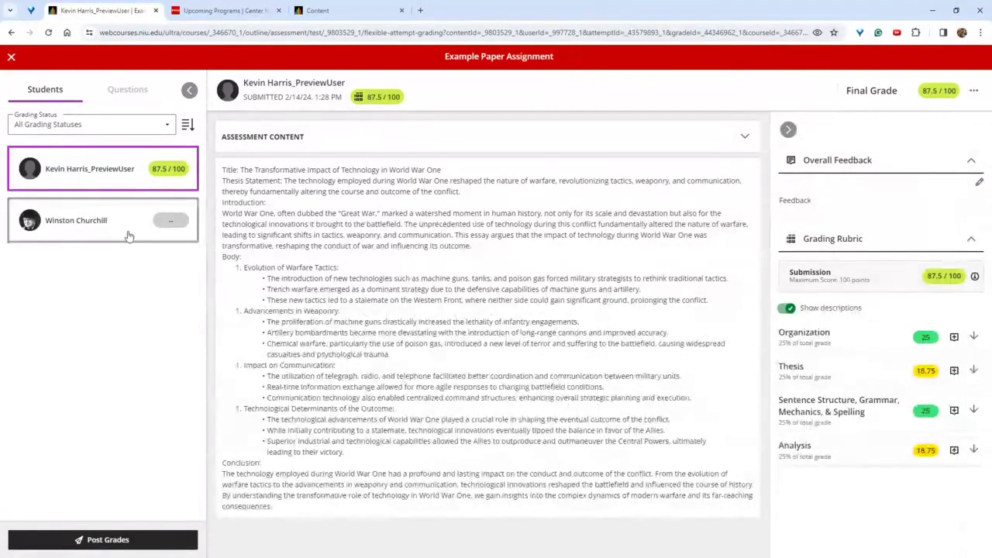
# Rate the second student's Organization as Poor (6.25), Thesis as Satisfactory (18.75), and Sentence Structure, Grammar, Mechanics, & Spelling as Excellent (25).
pyautogui.click(129, 233)
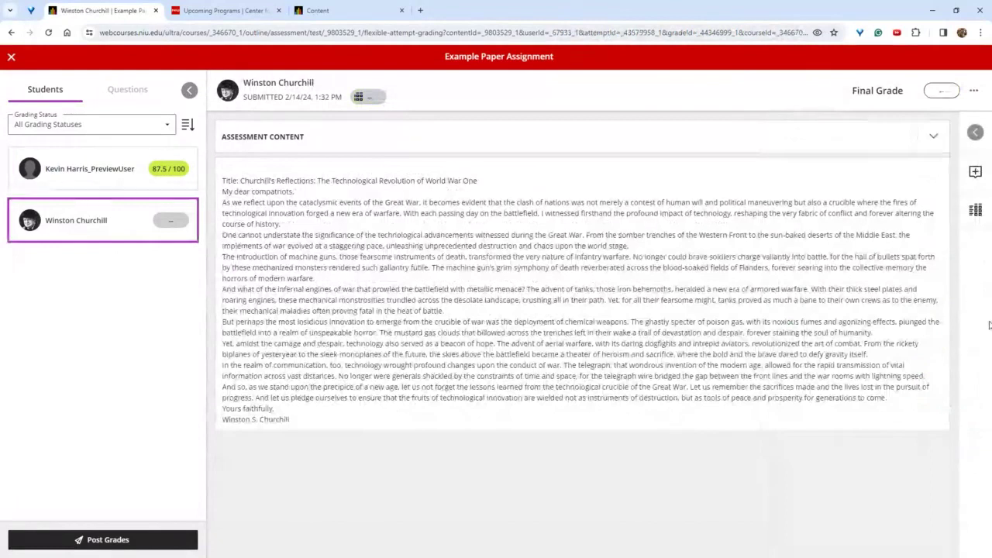
pyautogui.click(976, 134)
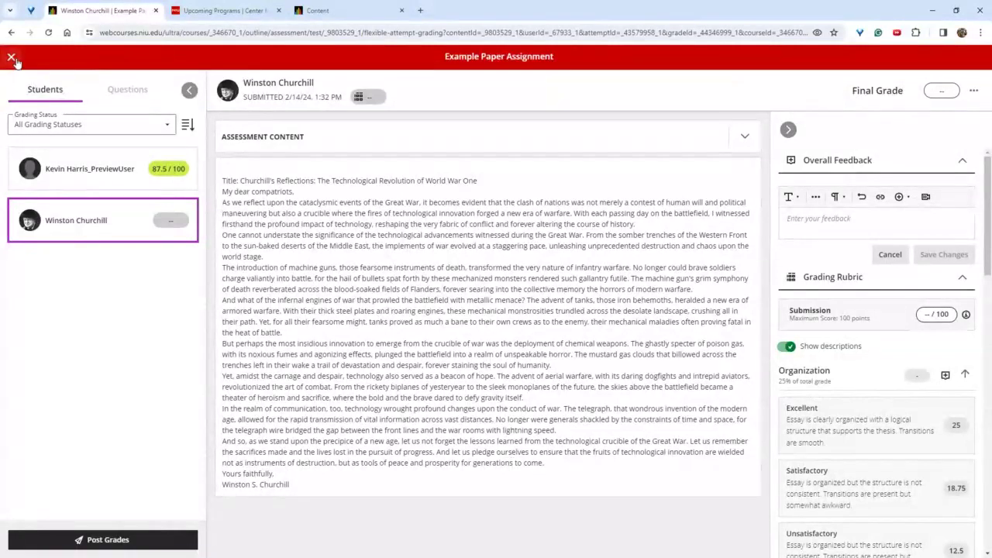
pyautogui.click(867, 458)
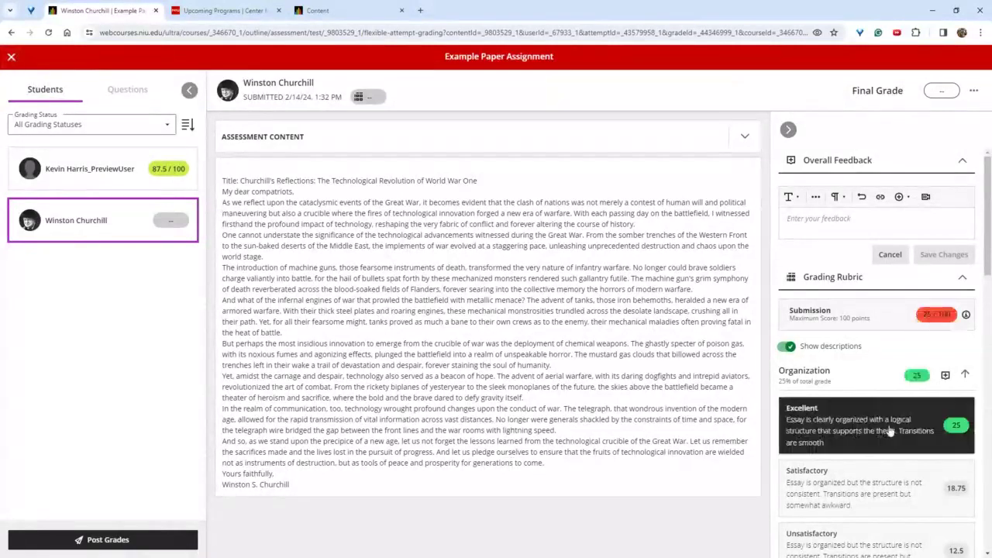
pyautogui.scroll(-4, 867, 458)
pyautogui.click(865, 284)
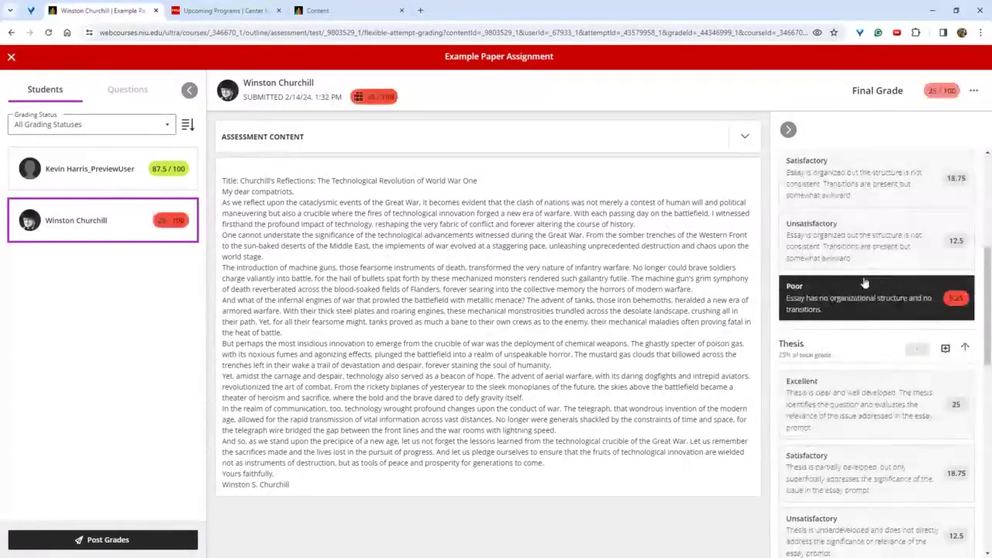
pyautogui.click(878, 466)
pyautogui.scroll(-3, 878, 466)
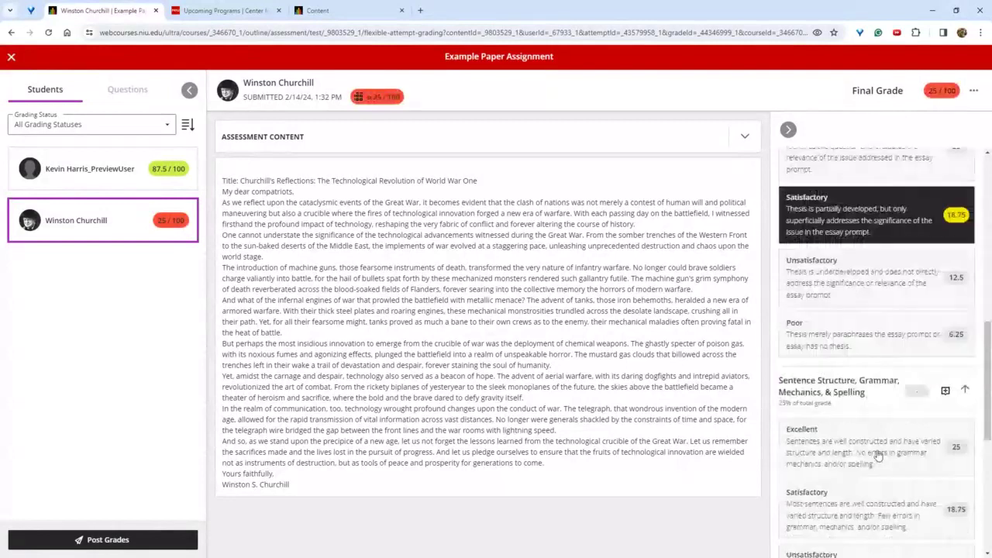
pyautogui.scroll(2, 878, 456)
pyautogui.scroll(3, 908, 235)
# Enter "..." as the second student's overall feedback and save it.
pyautogui.click(897, 224)
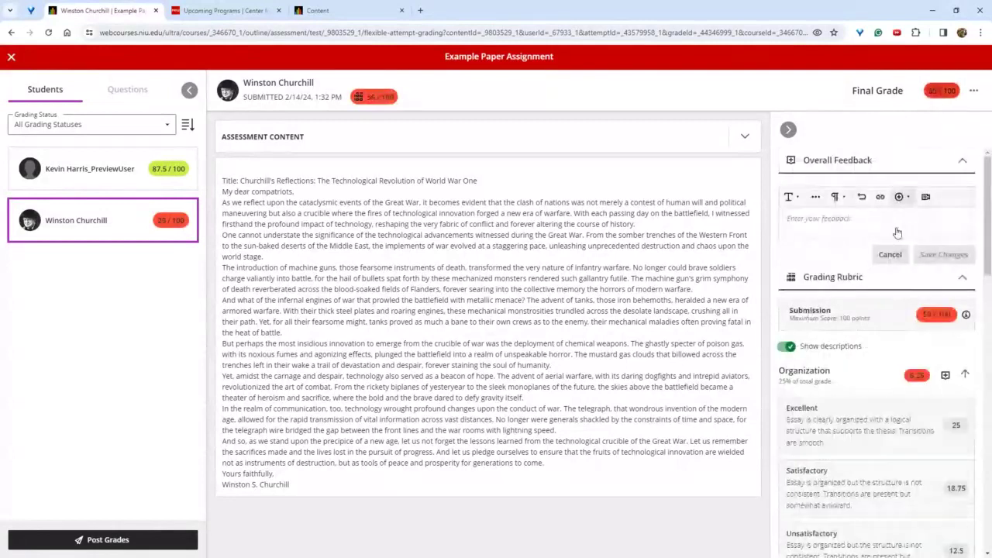
pyautogui.click(897, 229)
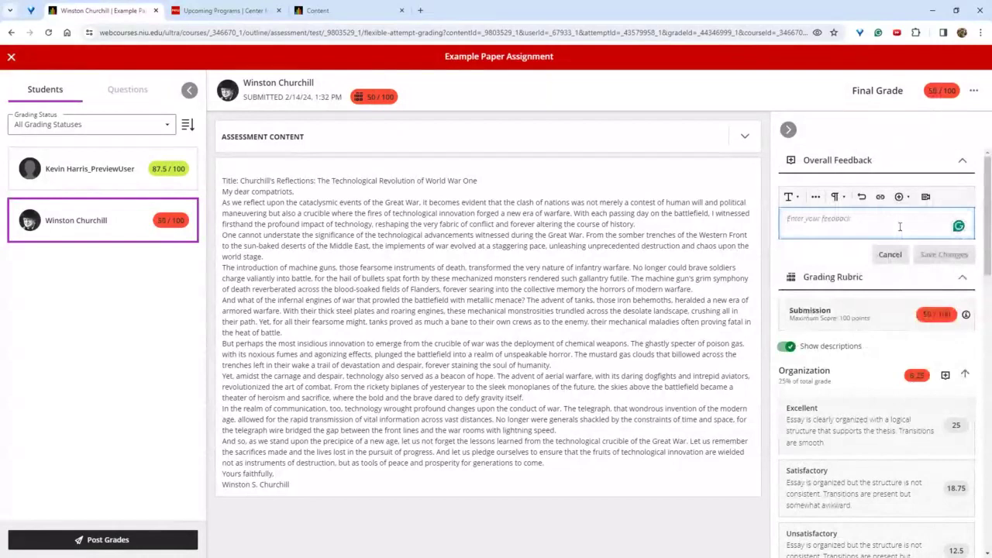
pyautogui.write('...')
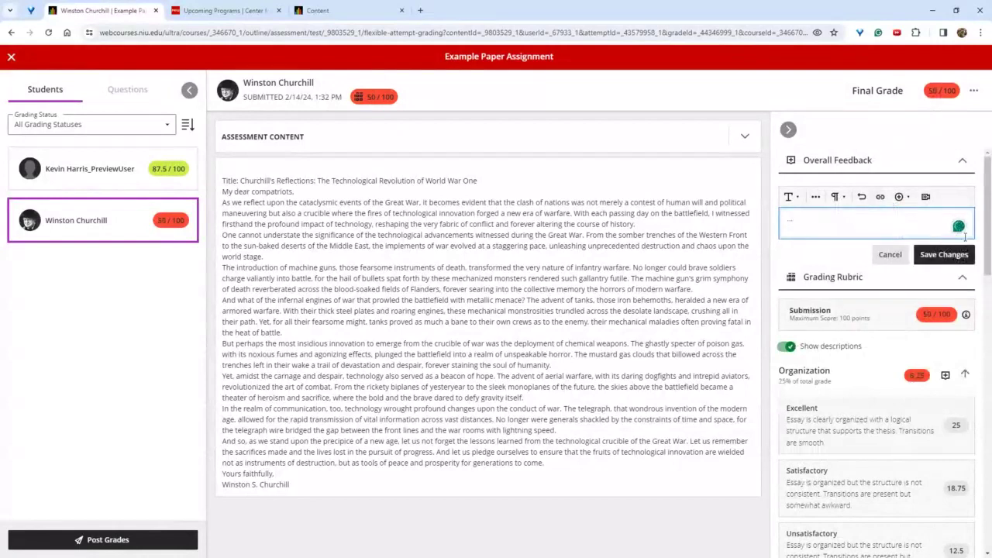
pyautogui.click(943, 255)
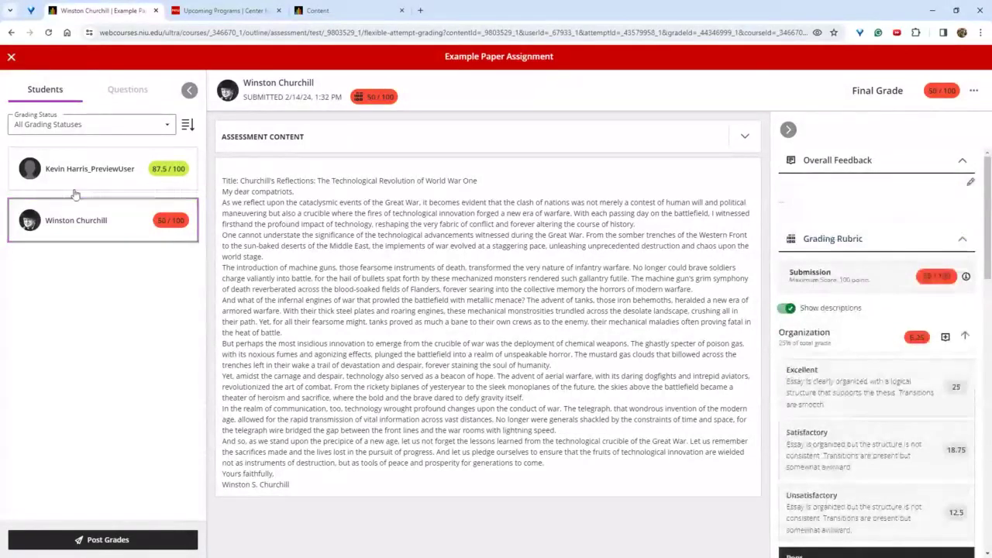
# Return to the assignment's submissions list and post the preview student's grade.
pyautogui.click(12, 58)
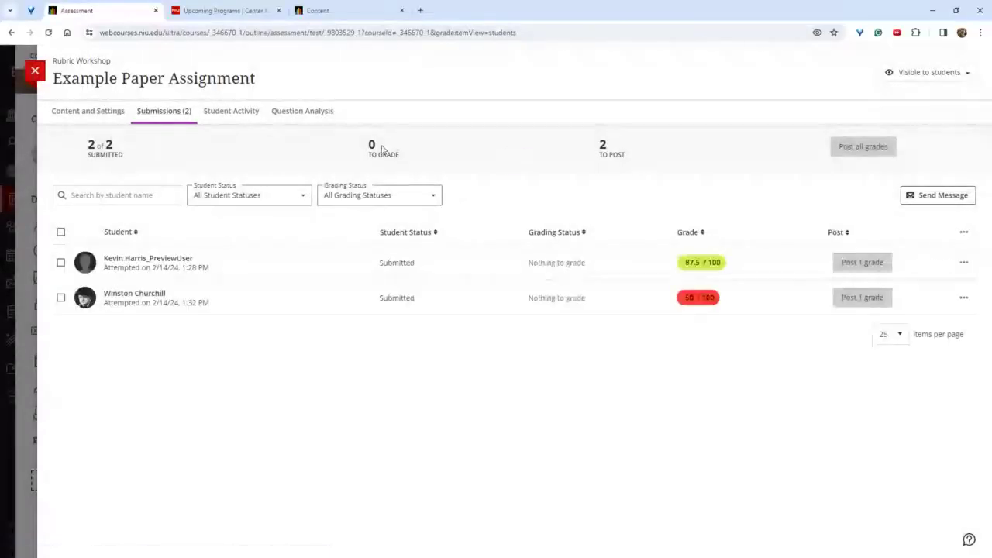
pyautogui.click(868, 270)
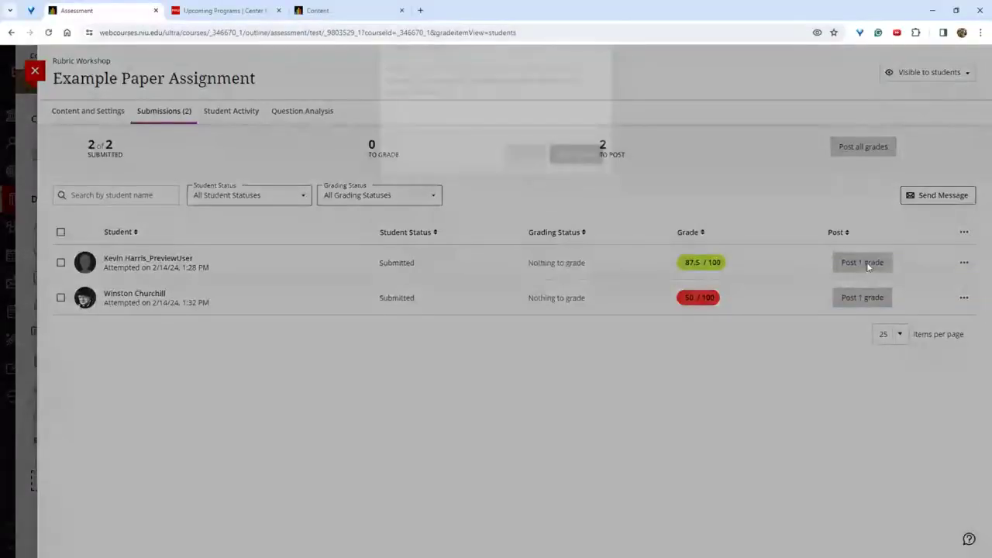
pyautogui.click(585, 184)
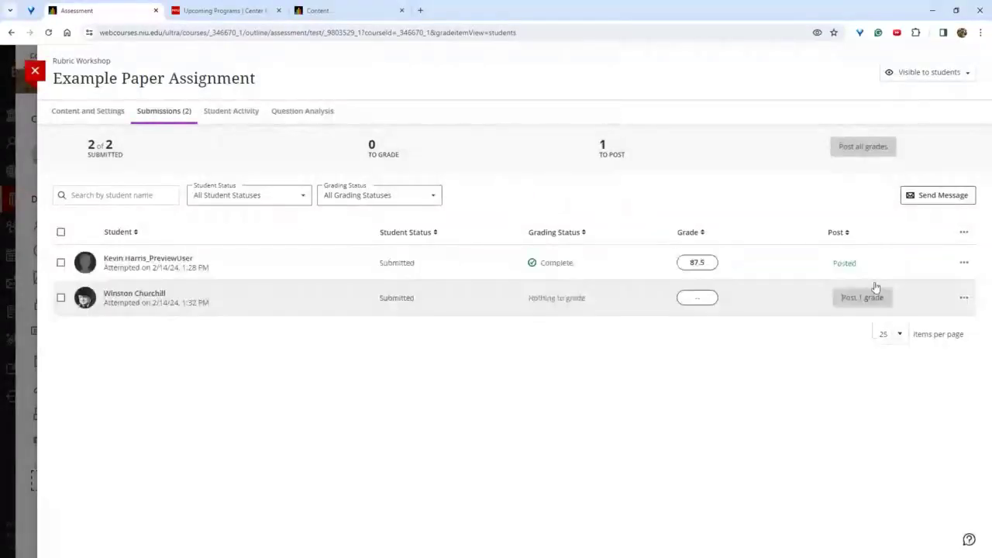
# Close the Example Paper Assignment and start a student preview of the Rubric Workshop course.
pyautogui.click(34, 72)
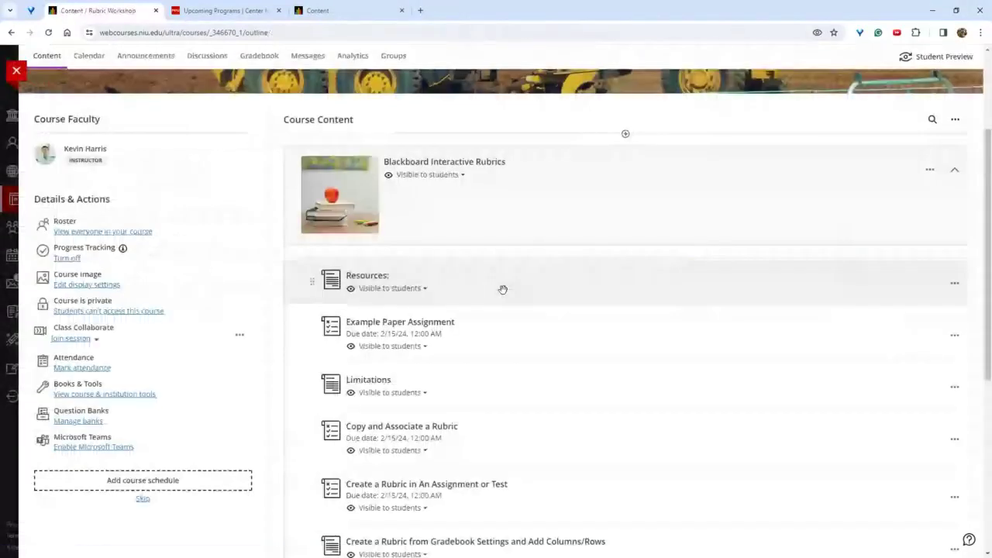
pyautogui.scroll(2, 503, 289)
pyautogui.click(938, 111)
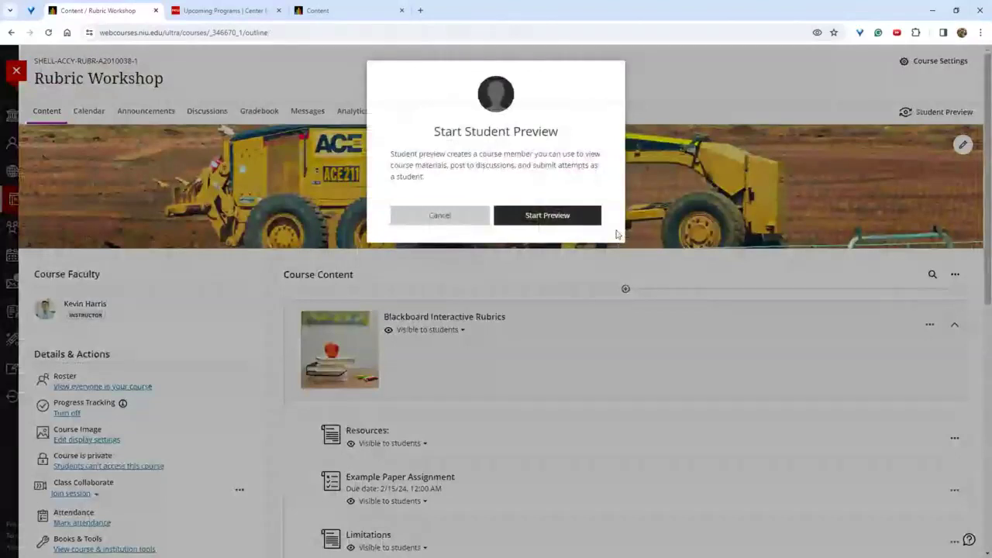
pyautogui.click(545, 219)
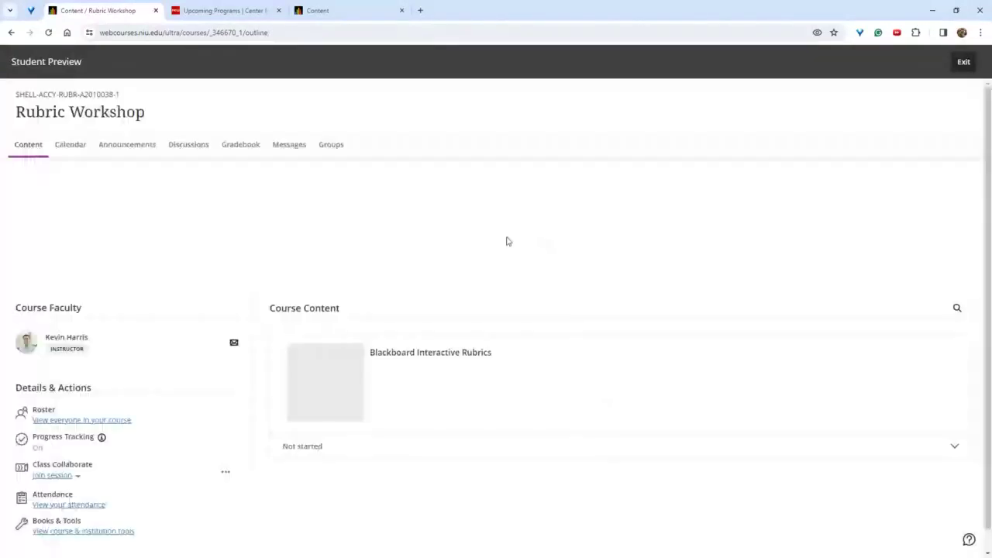
# Expand the Blackboard Interactive Rubrics module and open the graded submission of the Example Paper Assignment as the student.
pyautogui.scroll(-1, 584, 390)
pyautogui.click(588, 403)
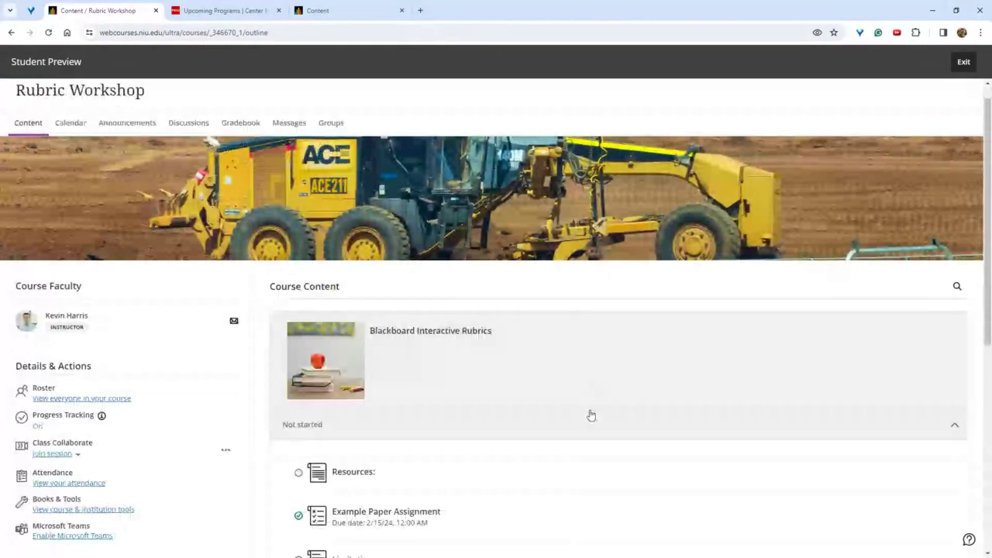
pyautogui.scroll(-1, 588, 414)
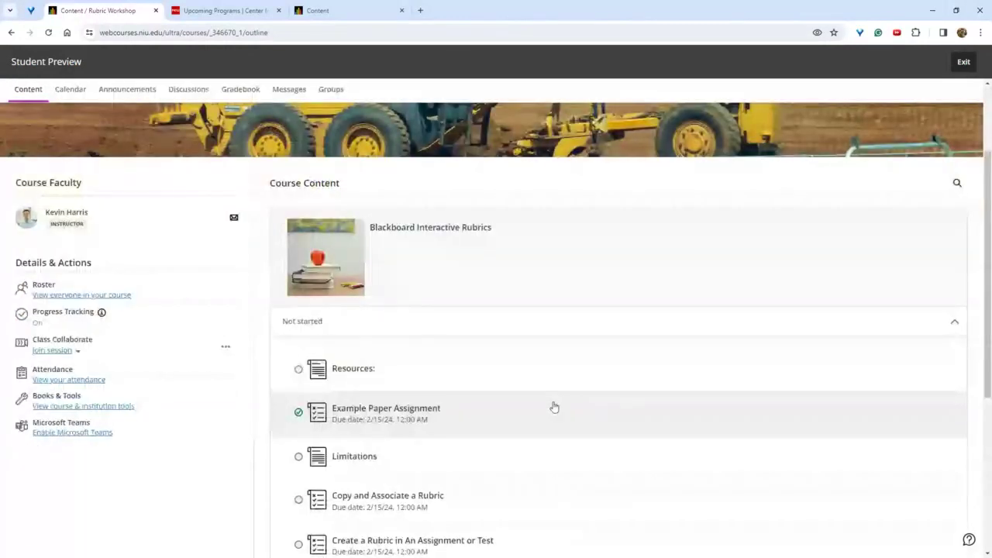
pyautogui.click(554, 411)
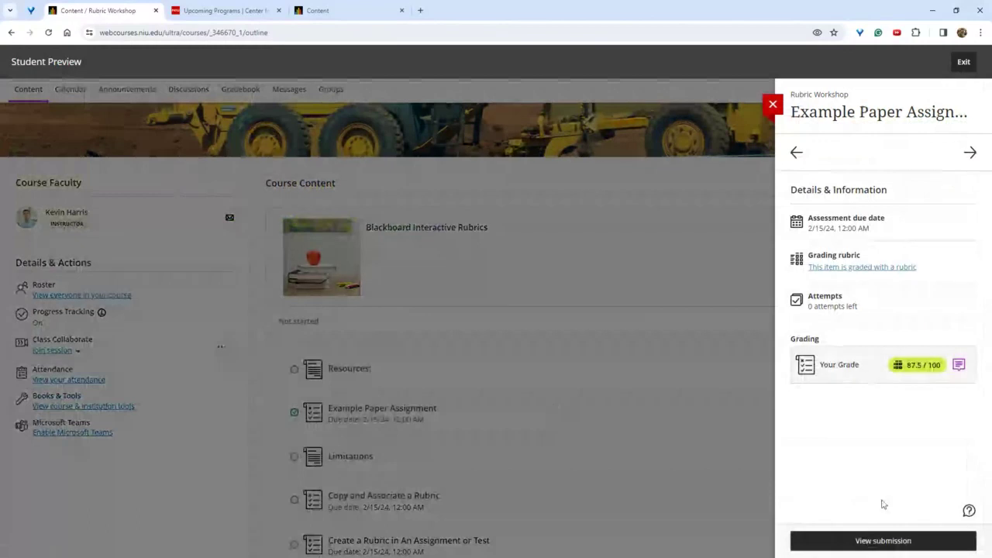
pyautogui.click(883, 541)
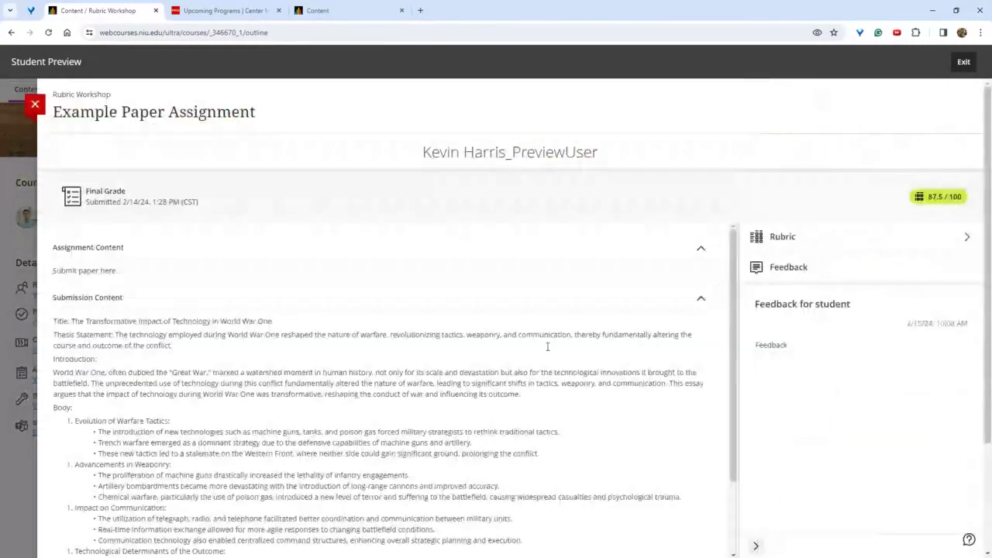
# Open the rubric on the graded submission and examine the level descriptions for Organization and Thesis.
pyautogui.click(775, 237)
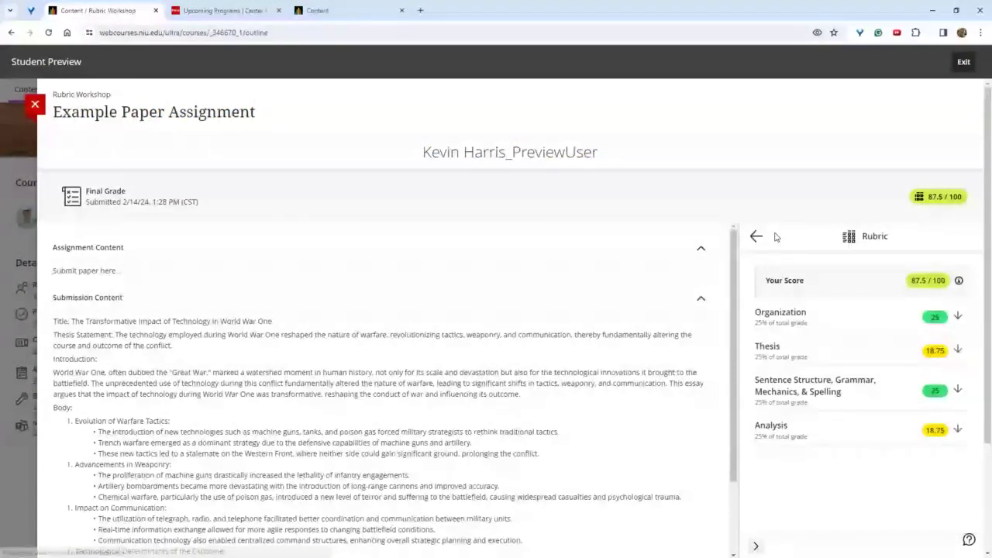
pyautogui.click(966, 319)
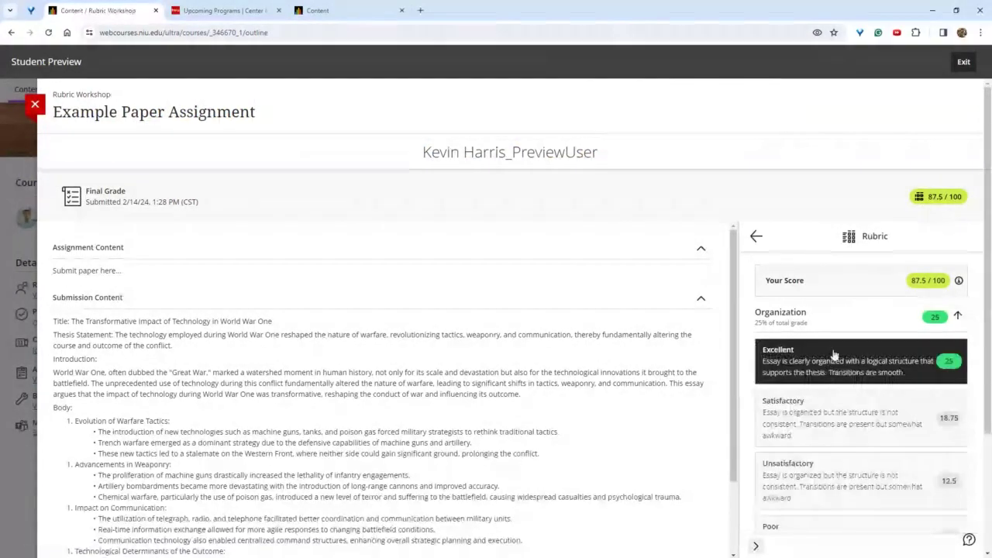
pyautogui.scroll(-2, 852, 387)
pyautogui.click(899, 436)
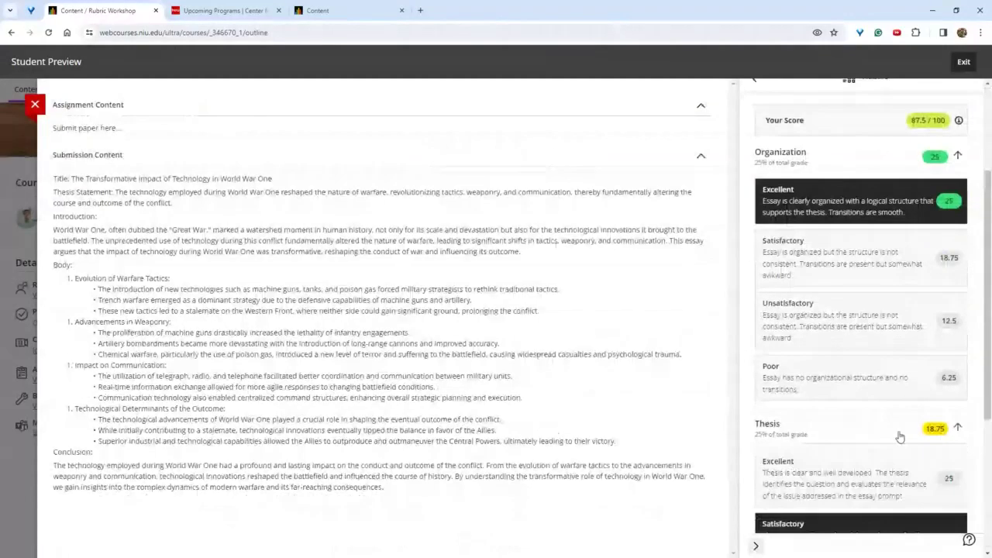
pyautogui.scroll(2, 109, 156)
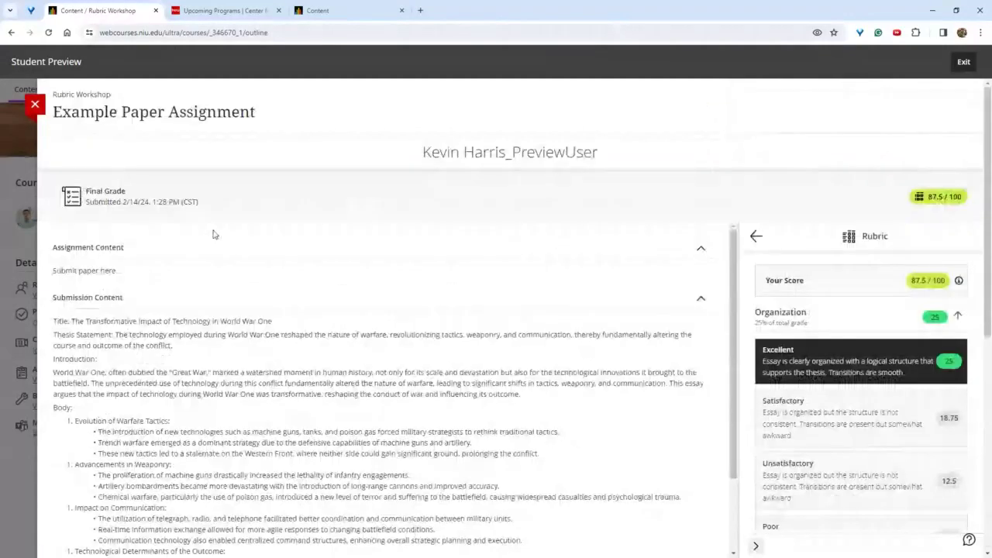
# Close the graded submission and exit the student preview, saving the preview user.
pyautogui.click(34, 105)
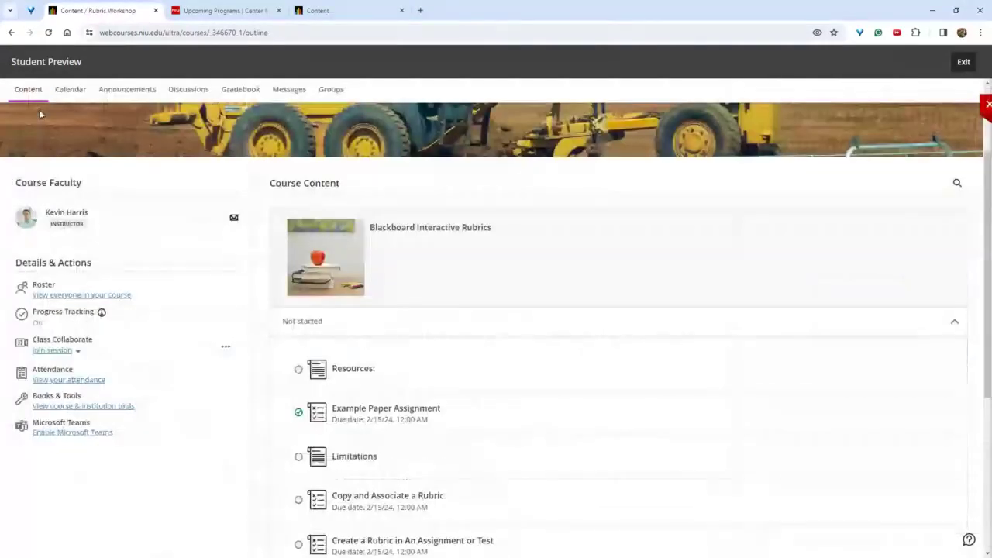
pyautogui.click(962, 62)
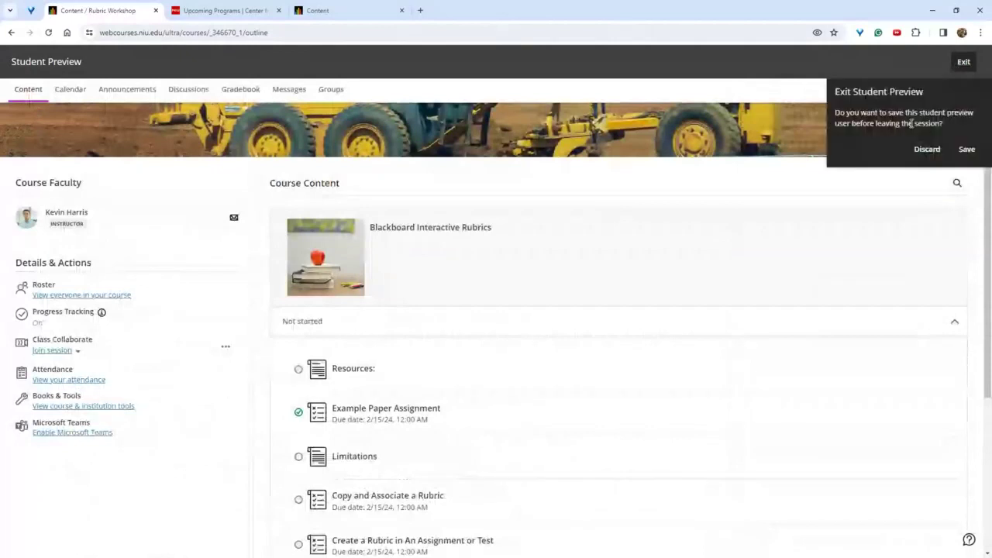
pyautogui.click(967, 150)
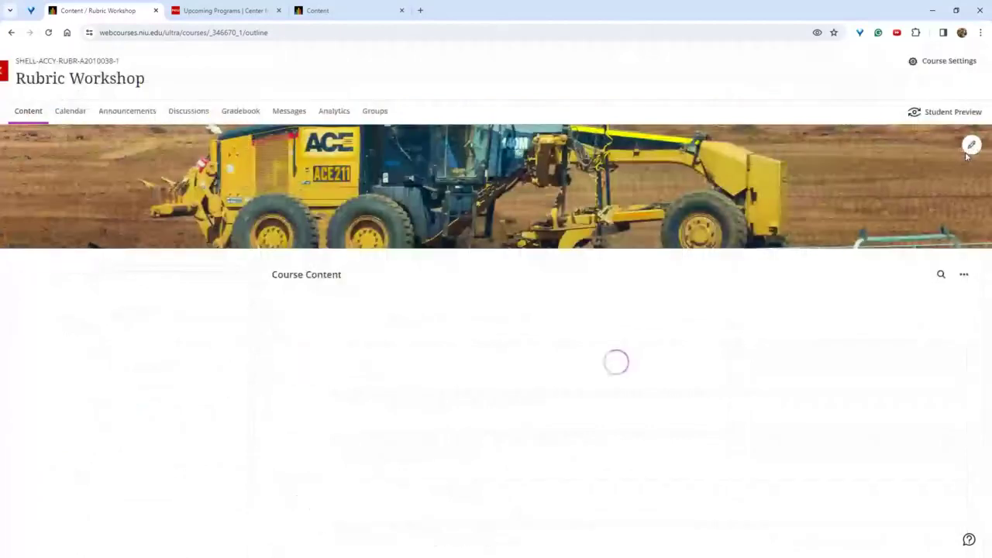
pyautogui.click(613, 385)
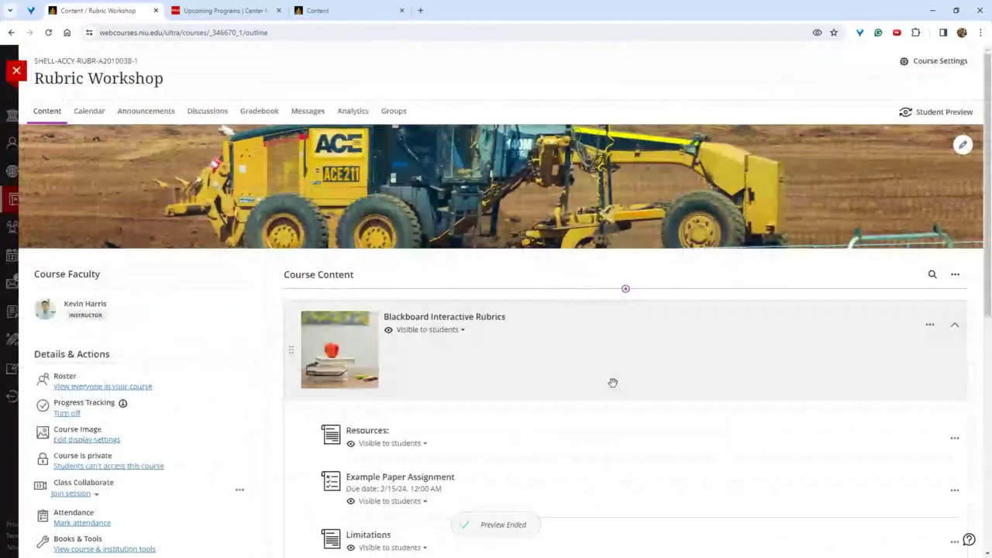
# Open the Limitations document, examine the listed rubric limitations, and return to the course content.
pyautogui.scroll(-2, 613, 383)
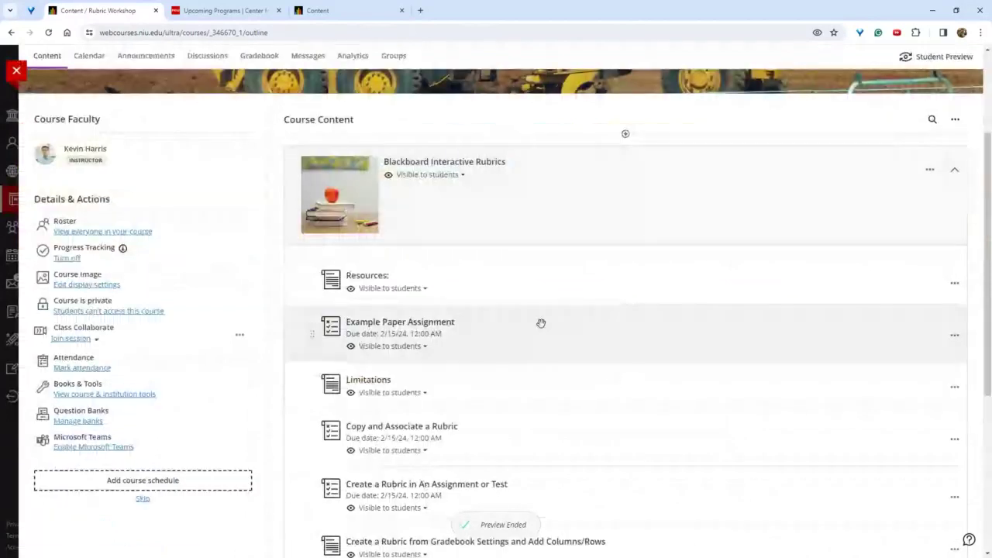
pyautogui.click(527, 381)
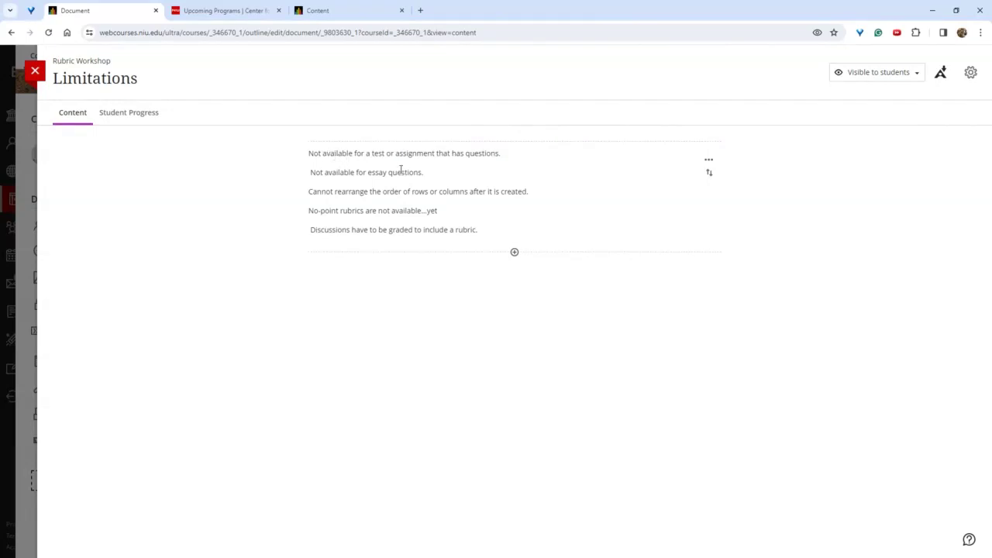
pyautogui.moveTo(421, 172); pyautogui.dragTo(314, 185)
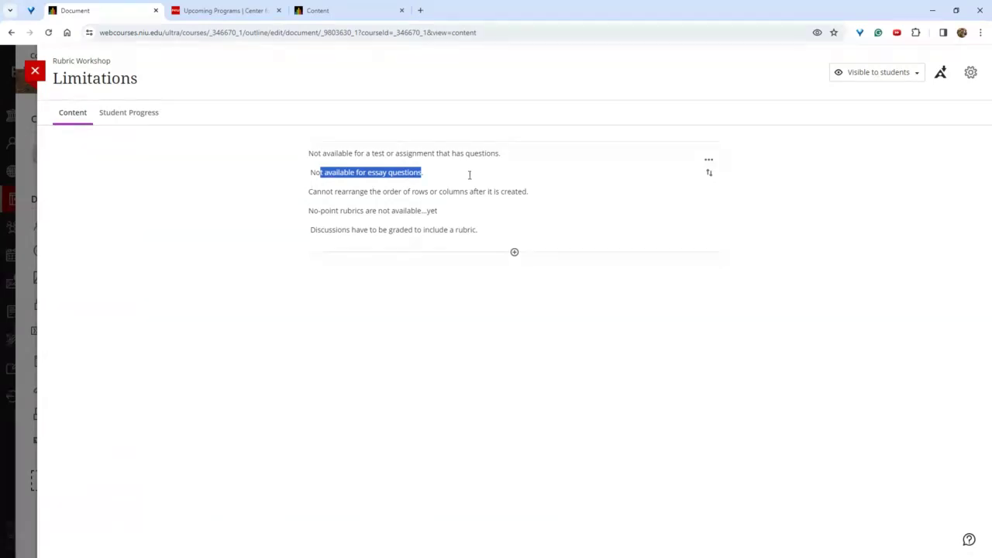
pyautogui.click(525, 191)
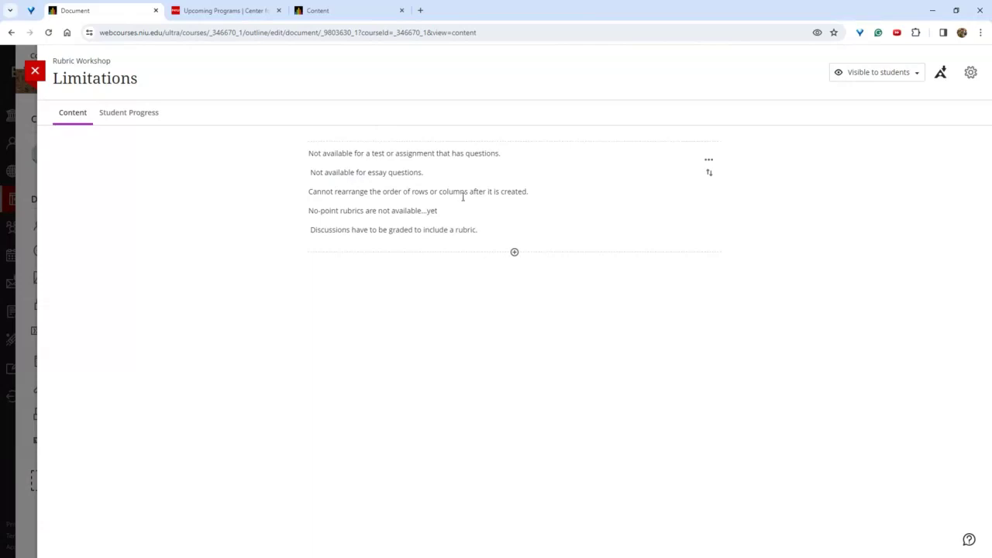
pyautogui.keyDown('shift'); pyautogui.click(320, 211); pyautogui.keyUp('shift')
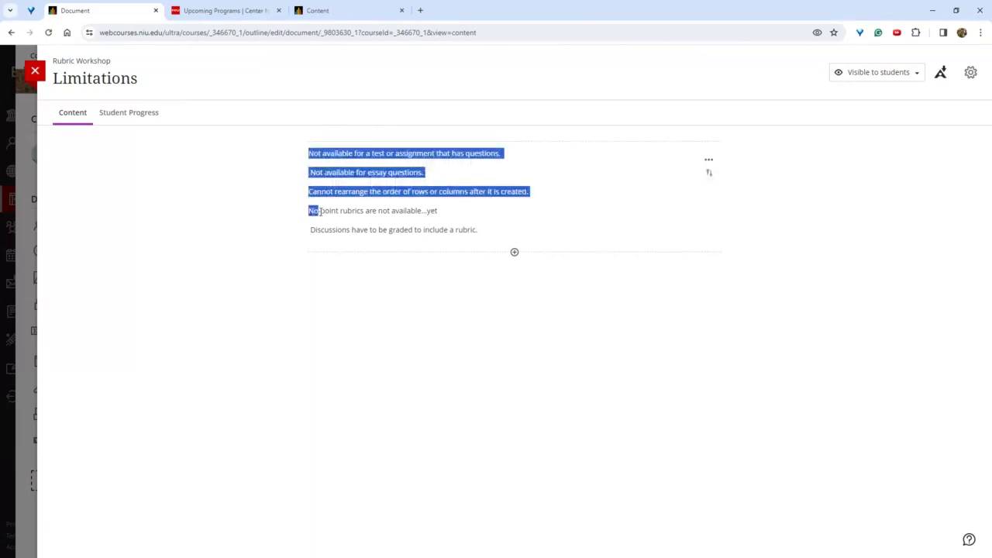
pyautogui.click(350, 214)
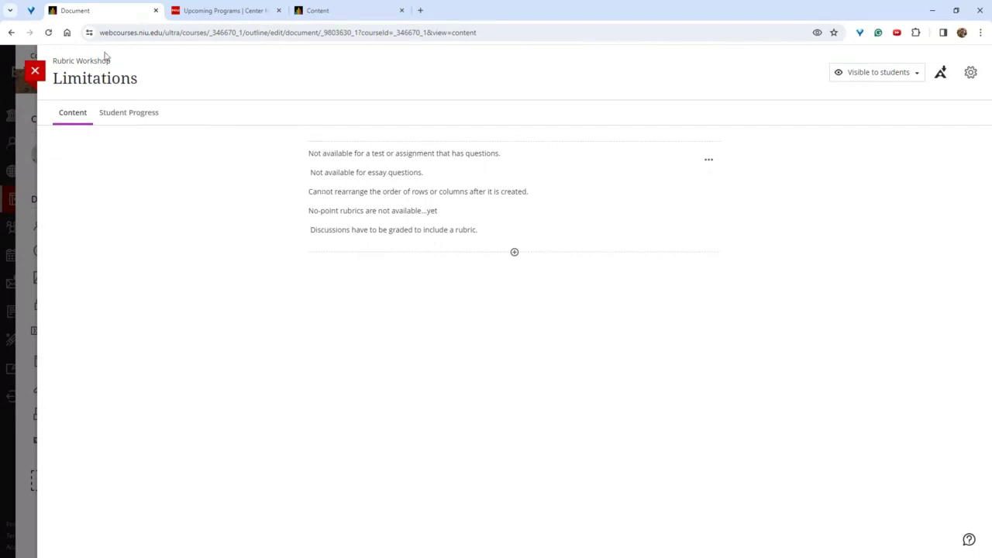
pyautogui.click(35, 75)
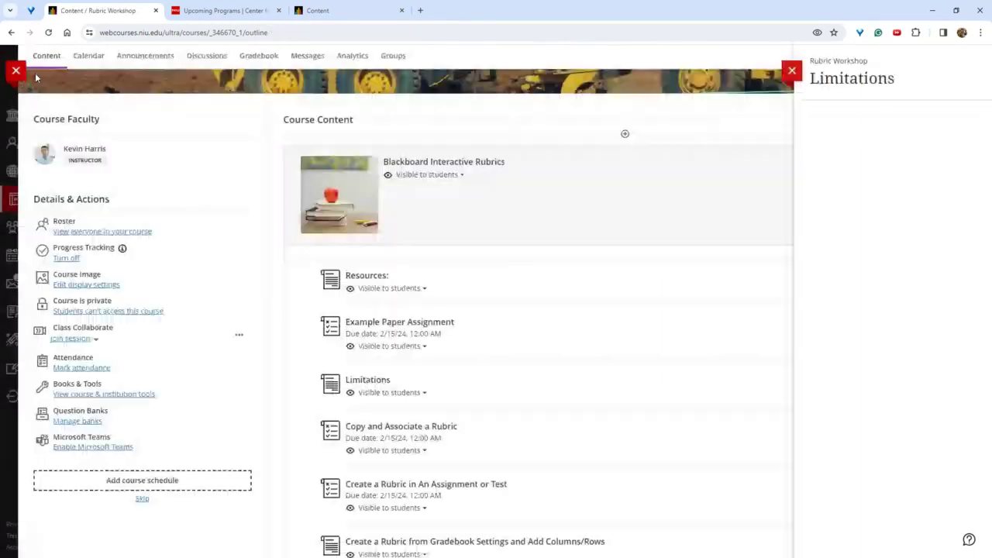
pyautogui.scroll(-1, 534, 201)
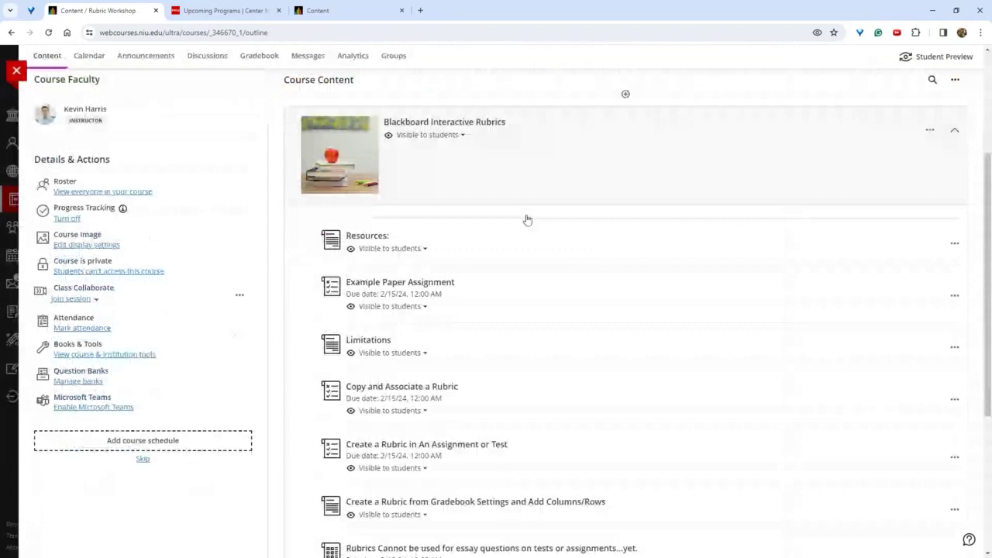
# Open the Copy Items tool for the Rubric Workshop course content.
pyautogui.scroll(-3, 526, 220)
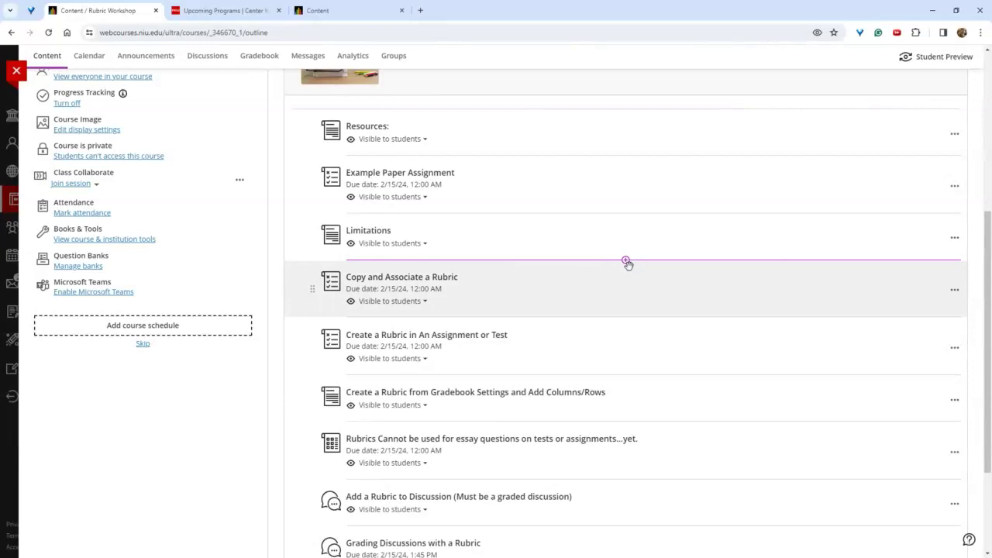
pyautogui.moveTo(627, 319)
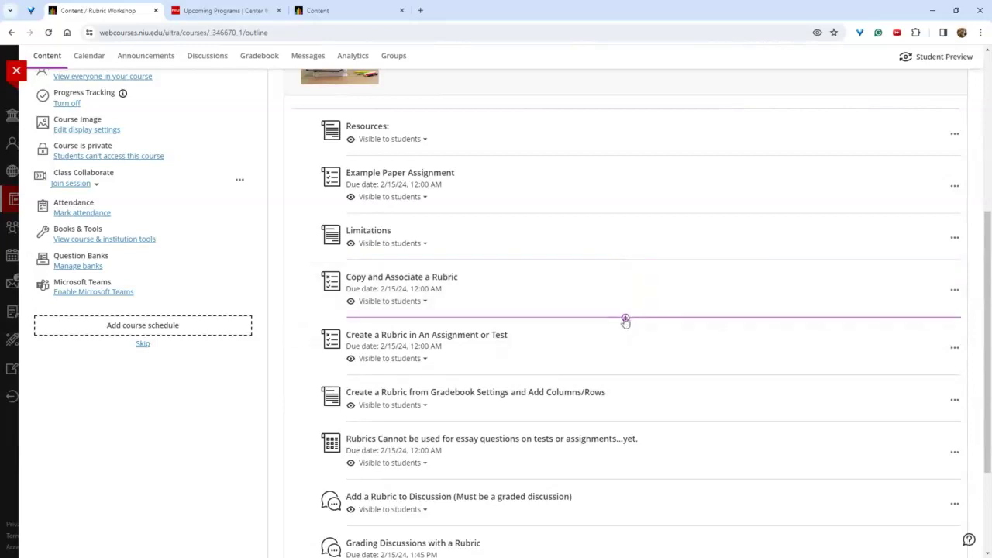
pyautogui.moveTo(625, 262)
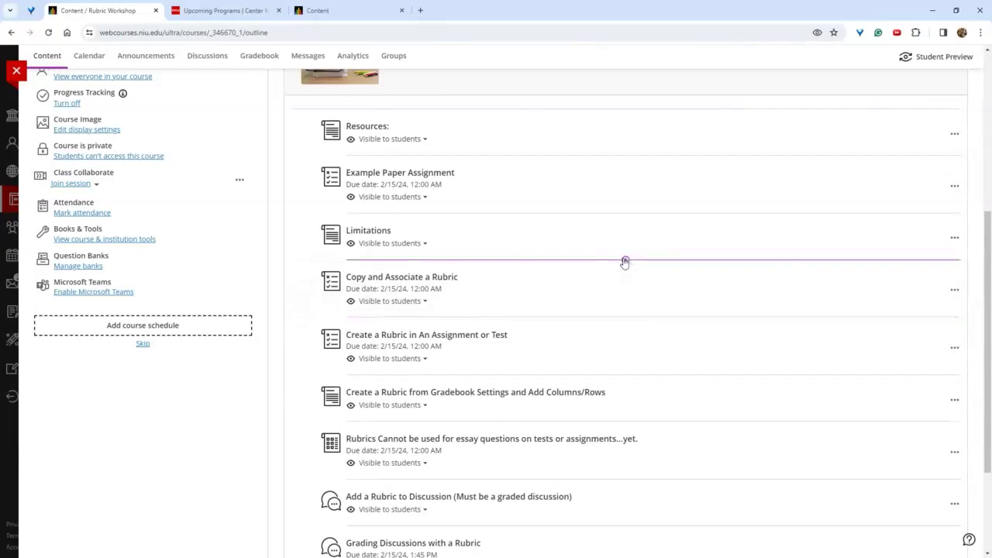
pyautogui.scroll(4, 688, 304)
pyautogui.scroll(-1, 957, 238)
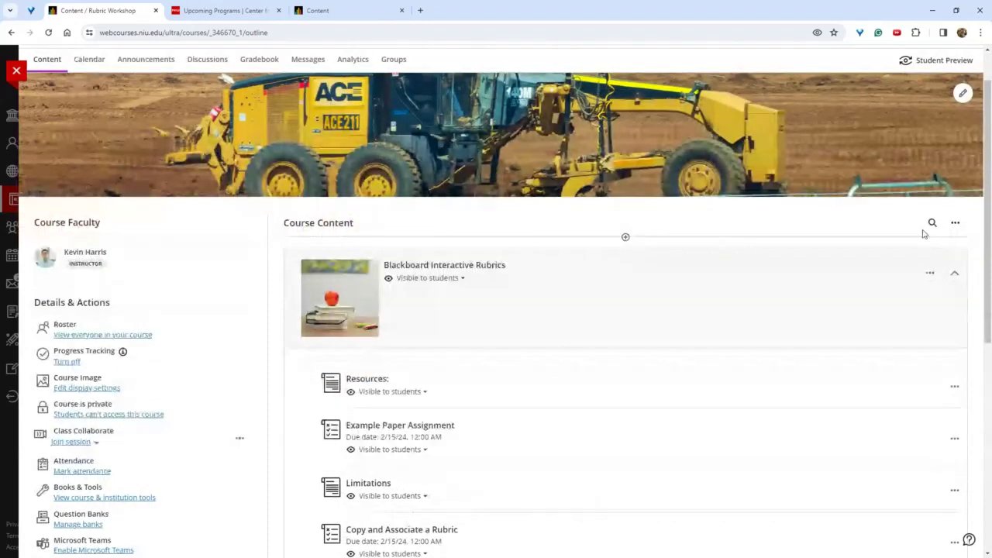
pyautogui.click(955, 222)
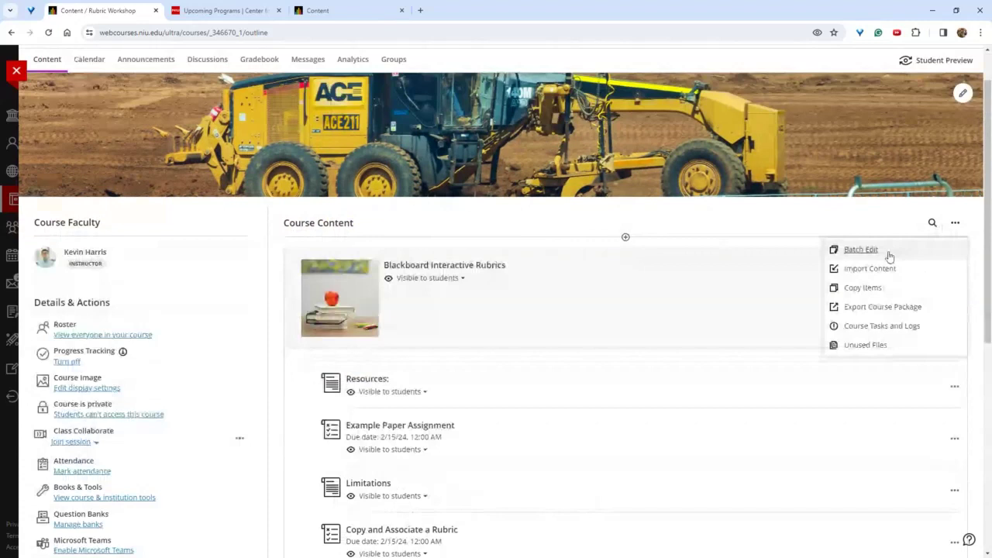
pyautogui.click(862, 288)
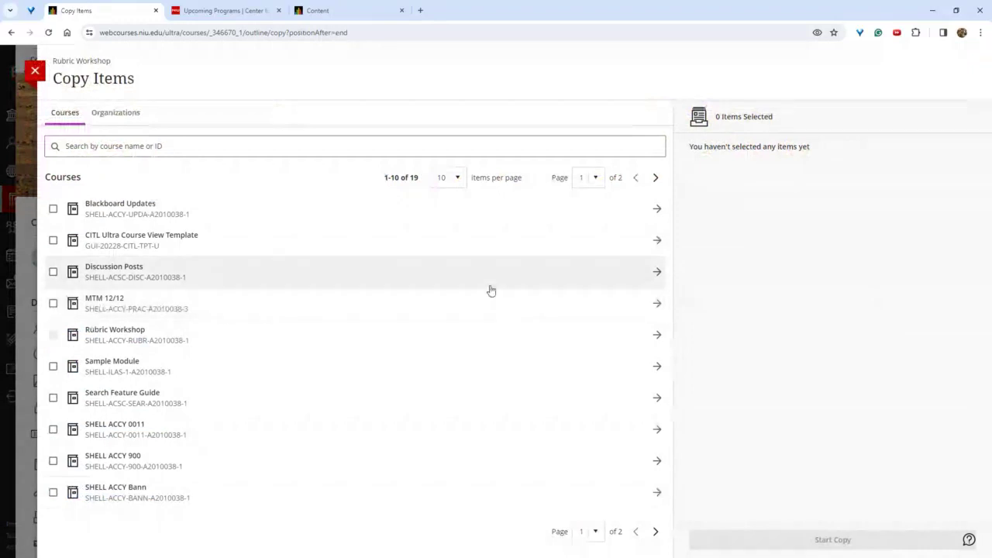
# Copy the rubric New Rubric 12/12/23 from the MTM 12/12 course into the current course.
pyautogui.click(657, 305)
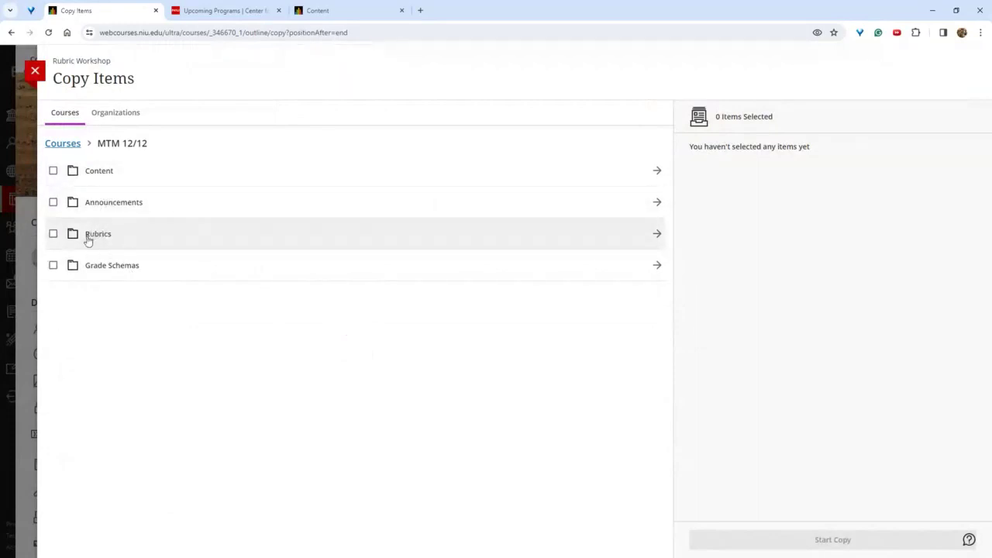
pyautogui.click(655, 234)
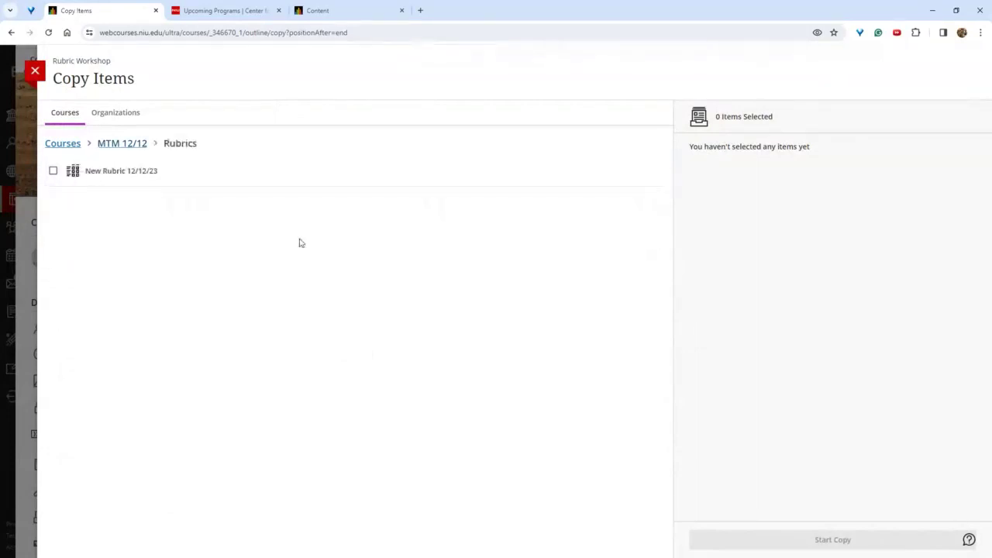
pyautogui.click(52, 172)
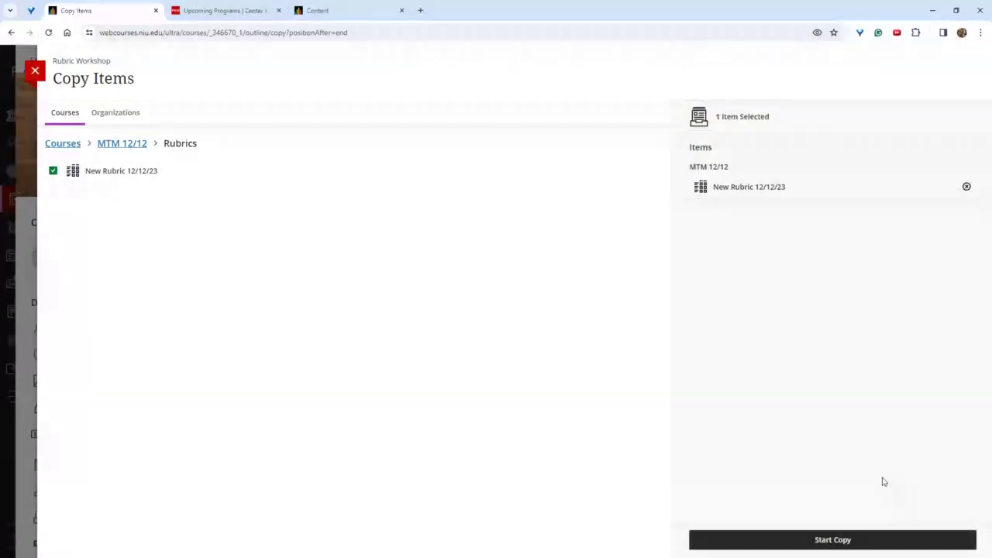
pyautogui.click(826, 540)
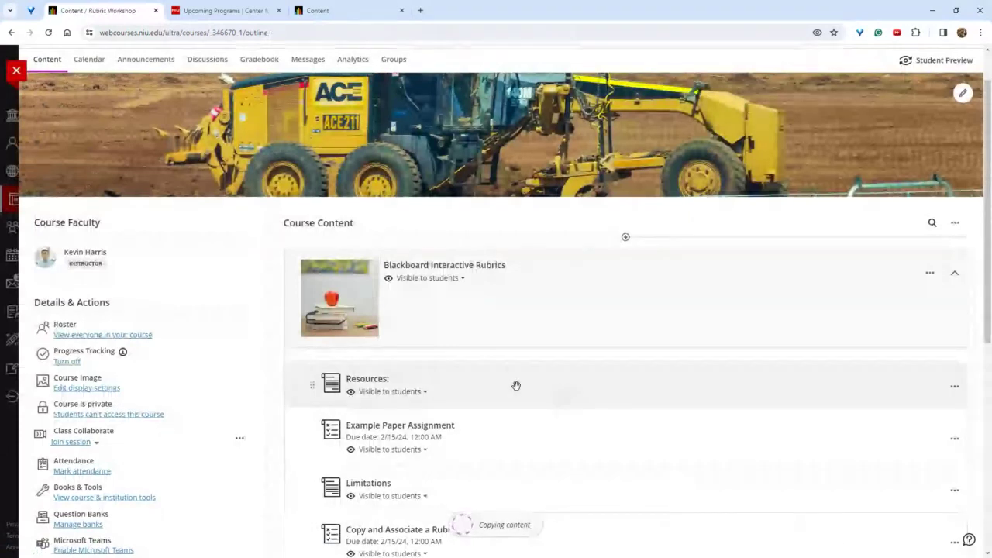
# Expand the Blackboard Interactive Rubrics module and open the Copy and Associate a Rubric assignment.
pyautogui.scroll(-1, 516, 385)
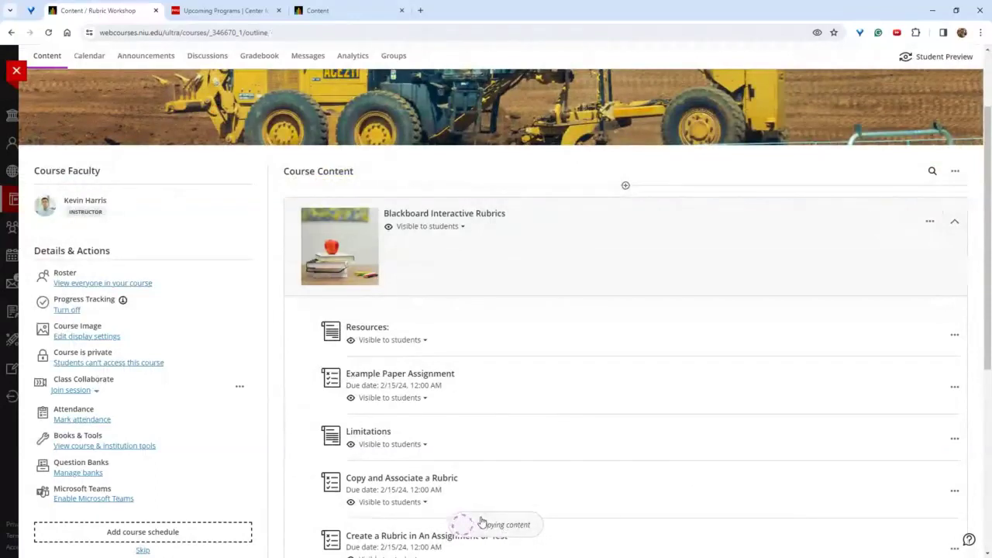
pyautogui.scroll(-1, 567, 477)
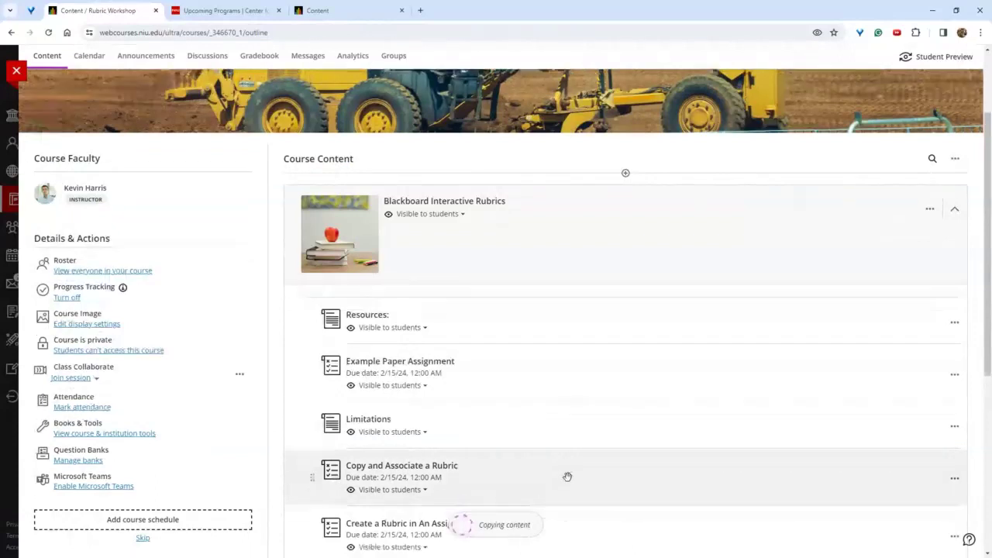
pyautogui.scroll(-1, 567, 477)
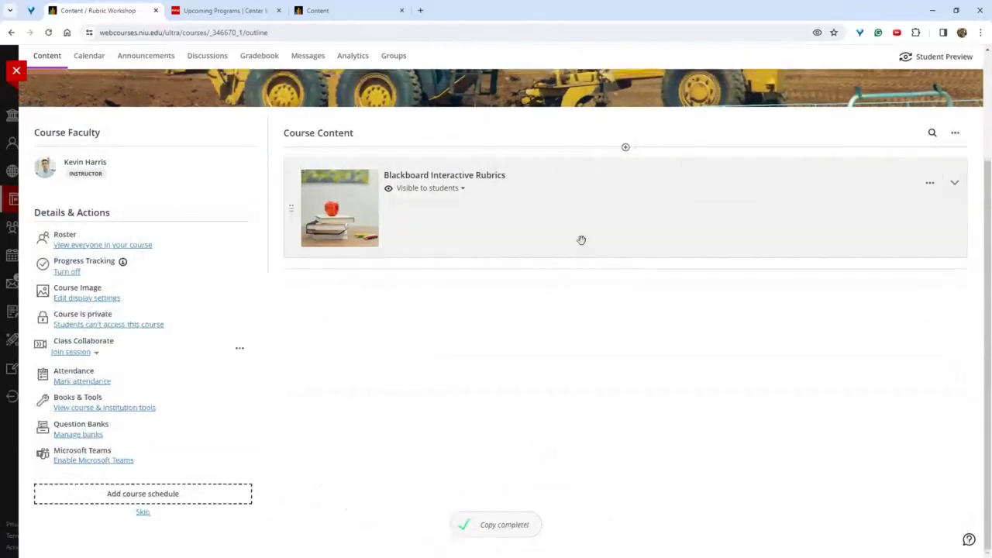
pyautogui.click(581, 240)
pyautogui.scroll(-1, 509, 388)
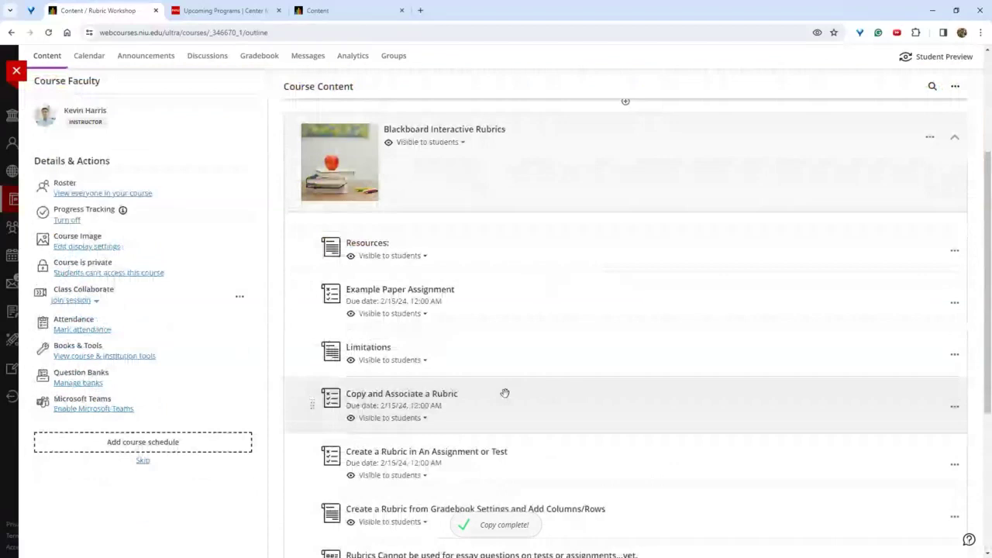
pyautogui.click(485, 413)
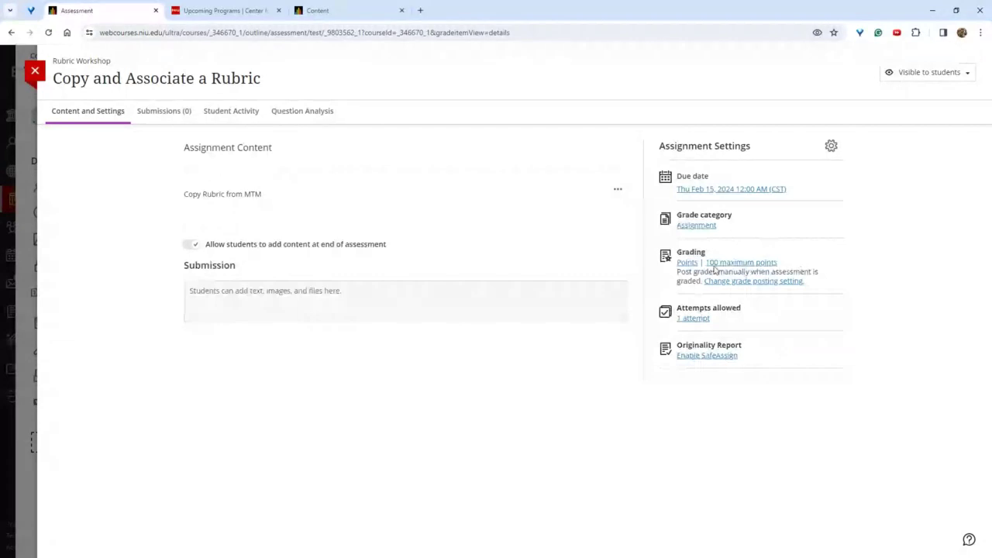
# Add New Rubric 12/12/23 as the grading rubric in the assignment's settings and save the settings.
pyautogui.click(832, 147)
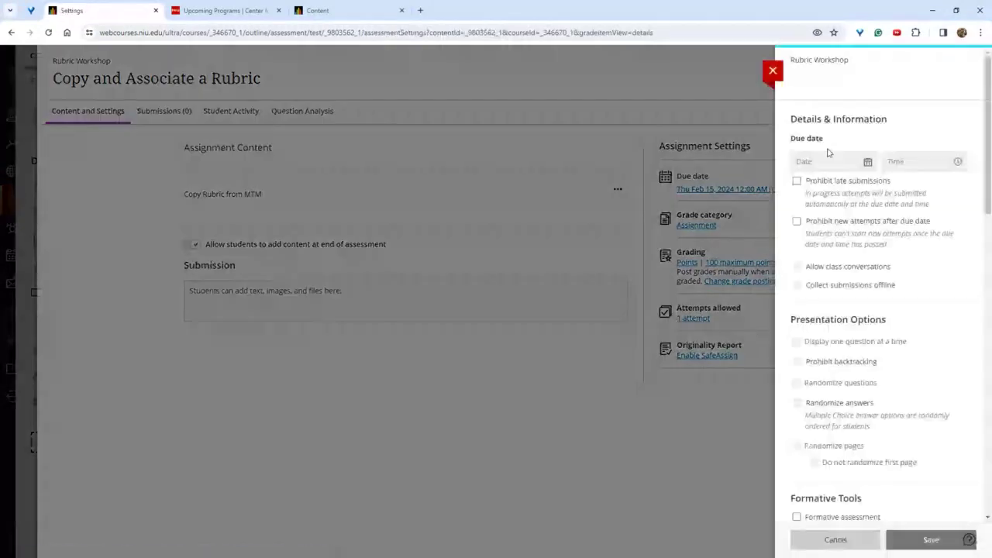
pyautogui.scroll(-7, 848, 265)
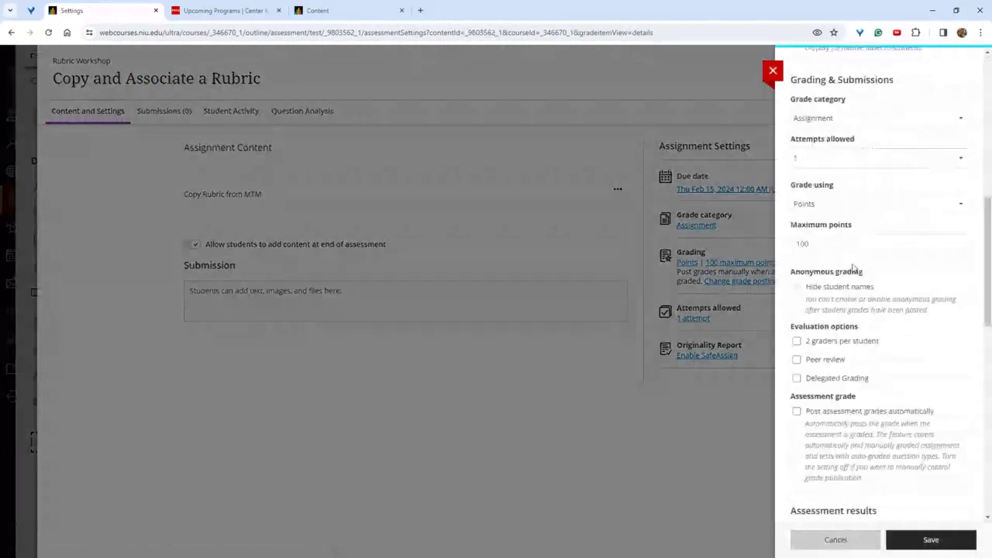
pyautogui.scroll(-6, 852, 267)
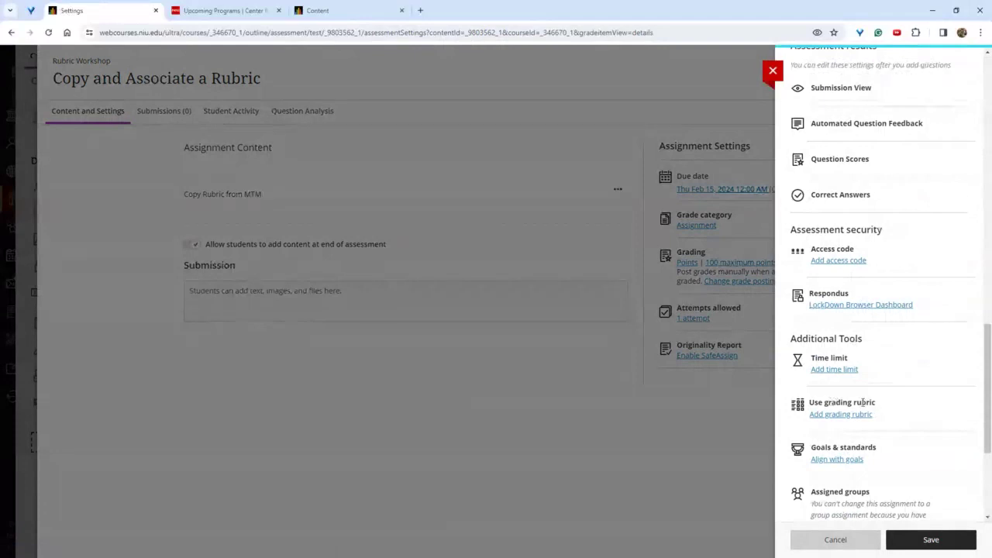
pyautogui.click(842, 415)
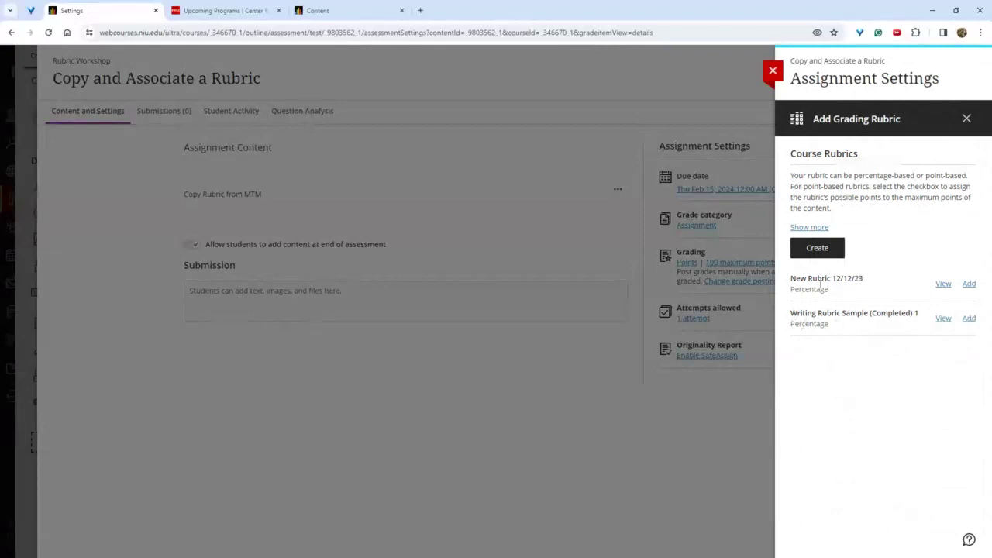
pyautogui.moveTo(795, 317); pyautogui.dragTo(914, 313)
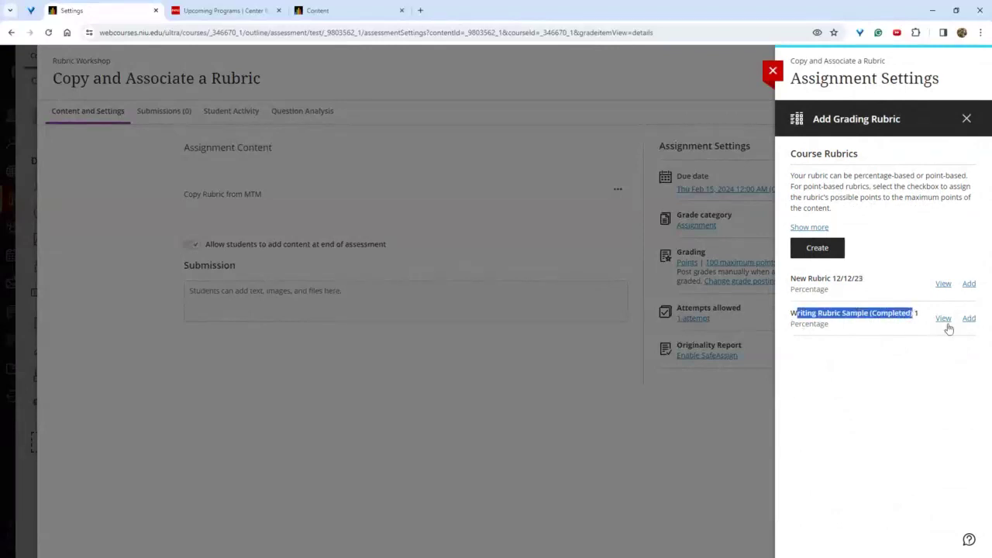
pyautogui.moveTo(796, 280); pyautogui.dragTo(859, 282)
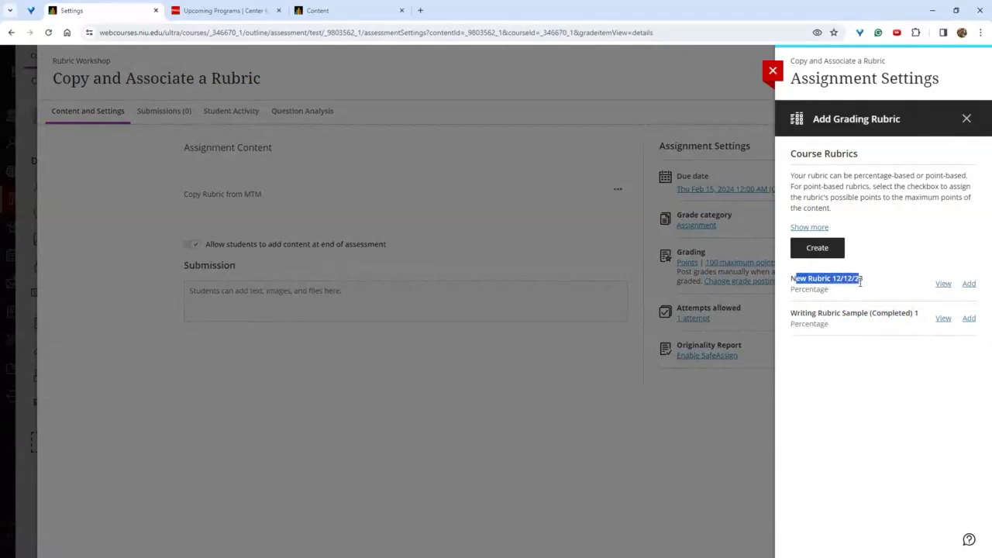
pyautogui.click(969, 283)
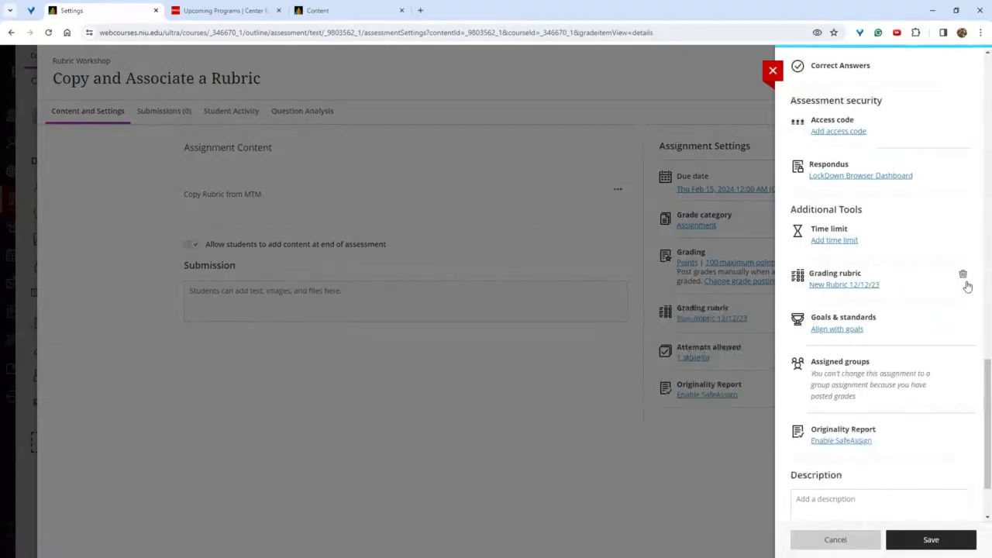
pyautogui.click(929, 539)
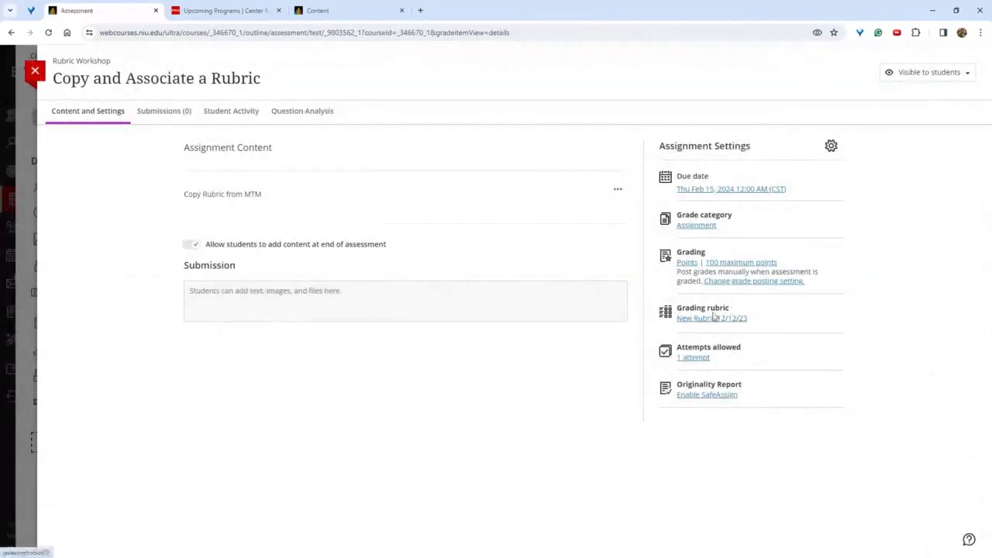
# Open the assignment's associated grading rubric and examine its criteria and achievement levels.
pyautogui.click(696, 318)
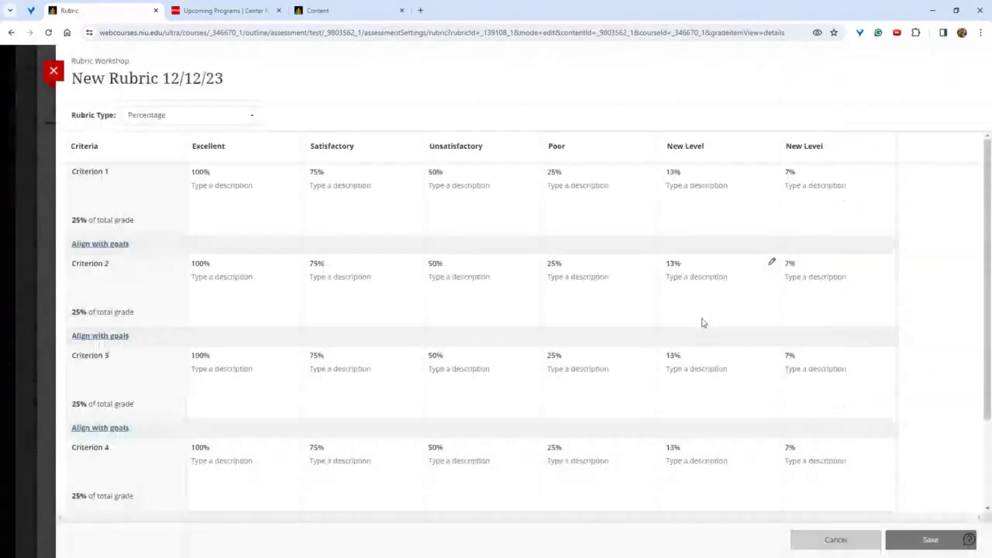
pyautogui.scroll(-3, 300, 212)
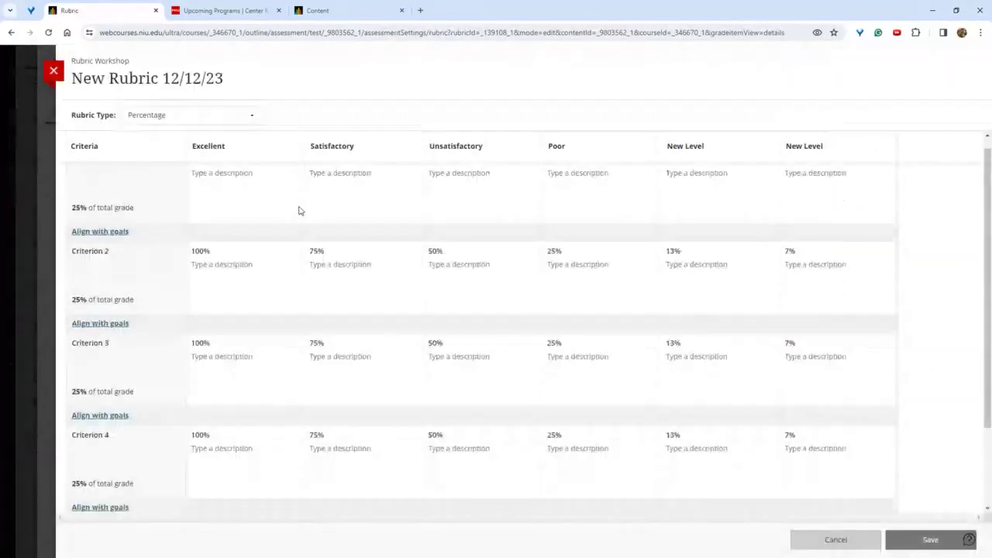
pyautogui.scroll(-1, 298, 234)
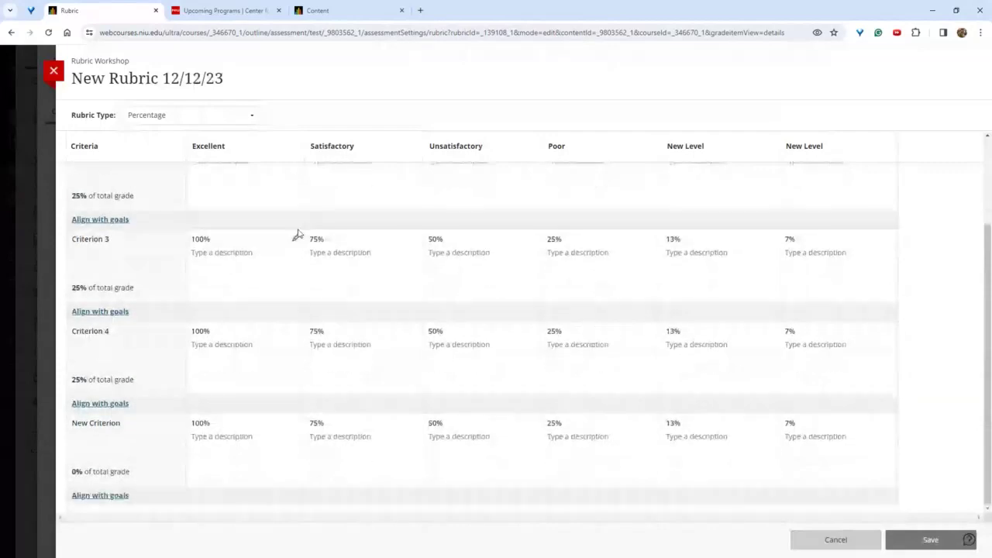
pyautogui.scroll(3, 301, 232)
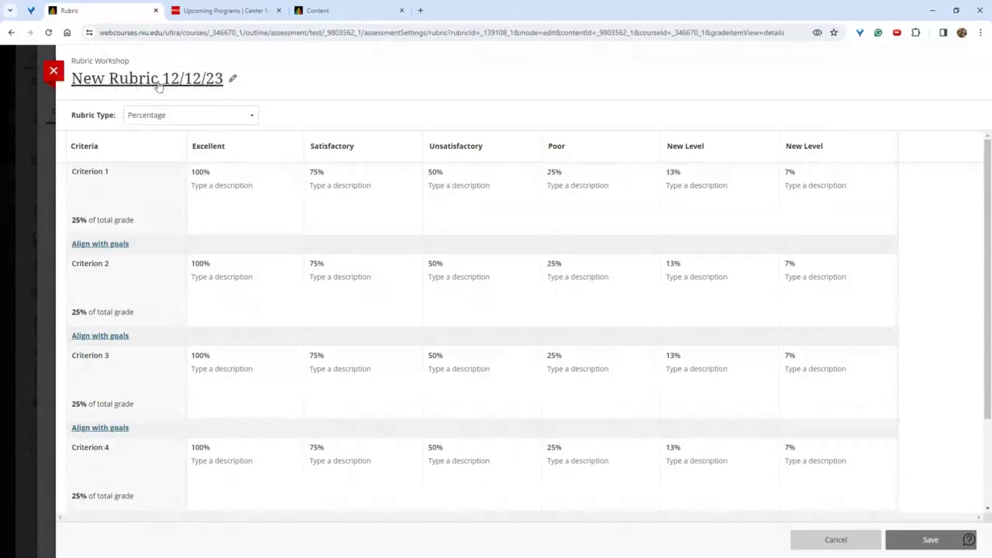
# Inspect the rubric's editable title and its rubric type options, and close the rubric and assignment settings without changing anything.
pyautogui.click(194, 82)
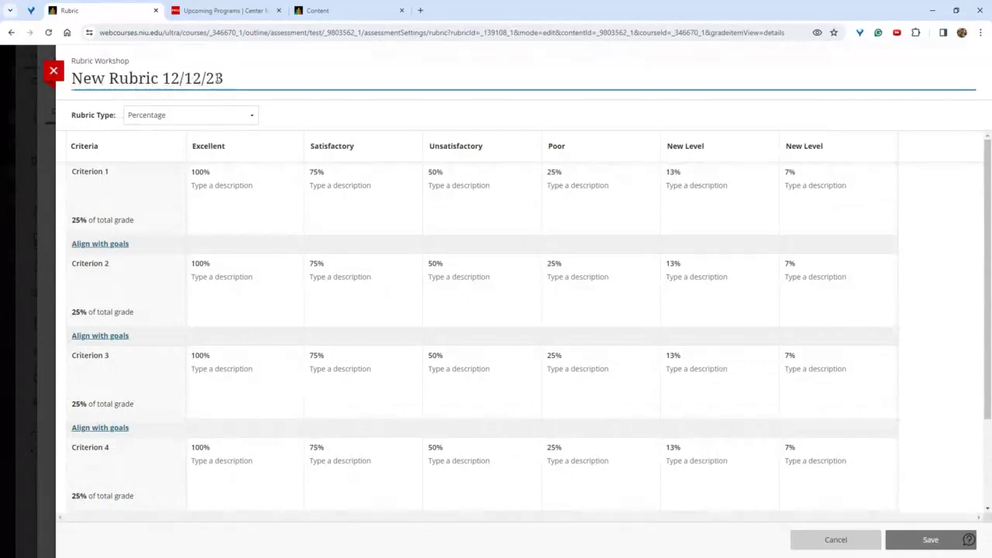
pyautogui.click(307, 108)
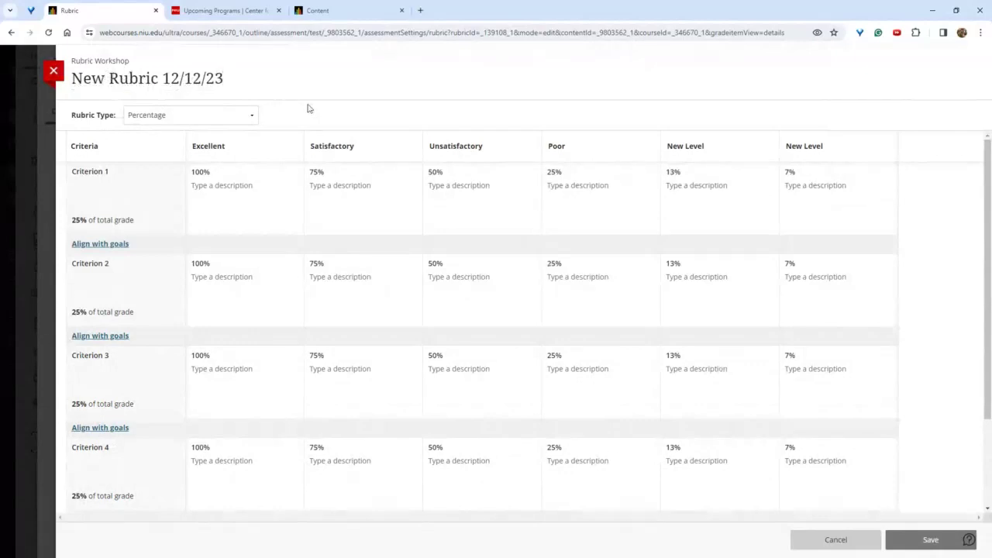
pyautogui.click(245, 118)
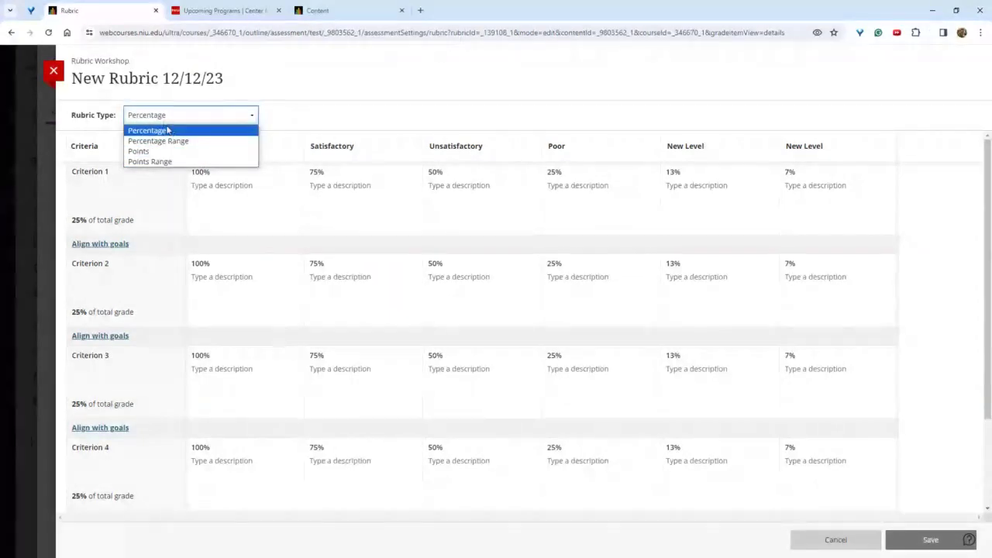
pyautogui.click(310, 119)
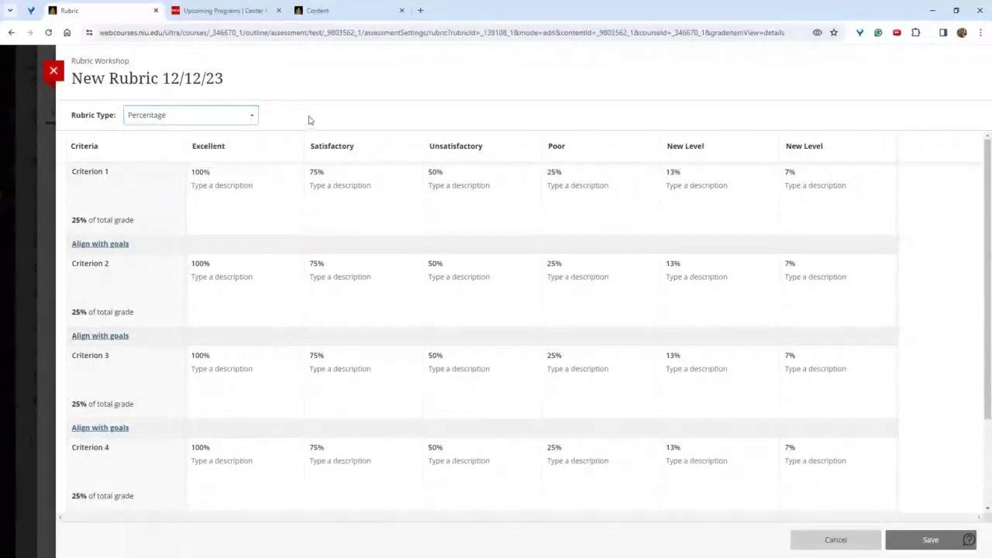
pyautogui.click(54, 71)
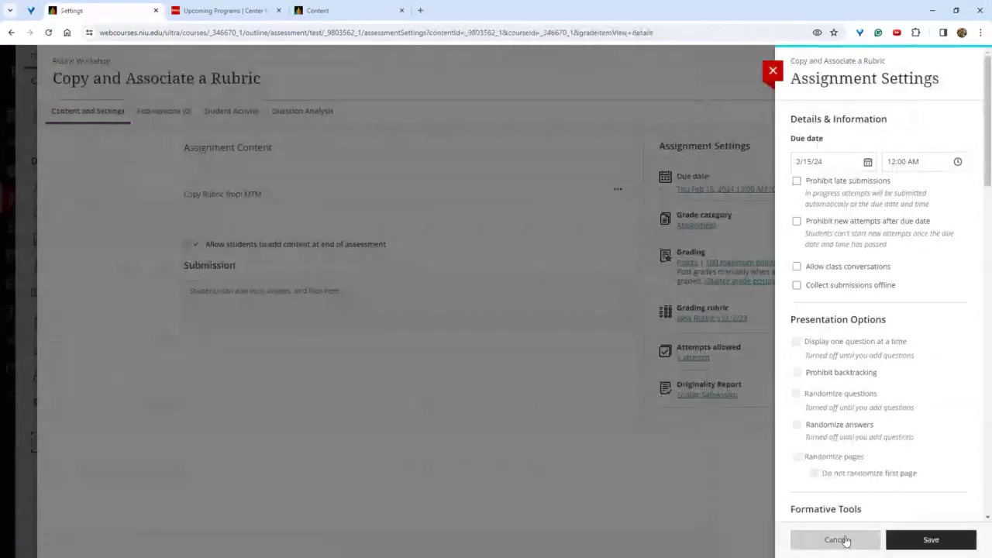
pyautogui.click(843, 539)
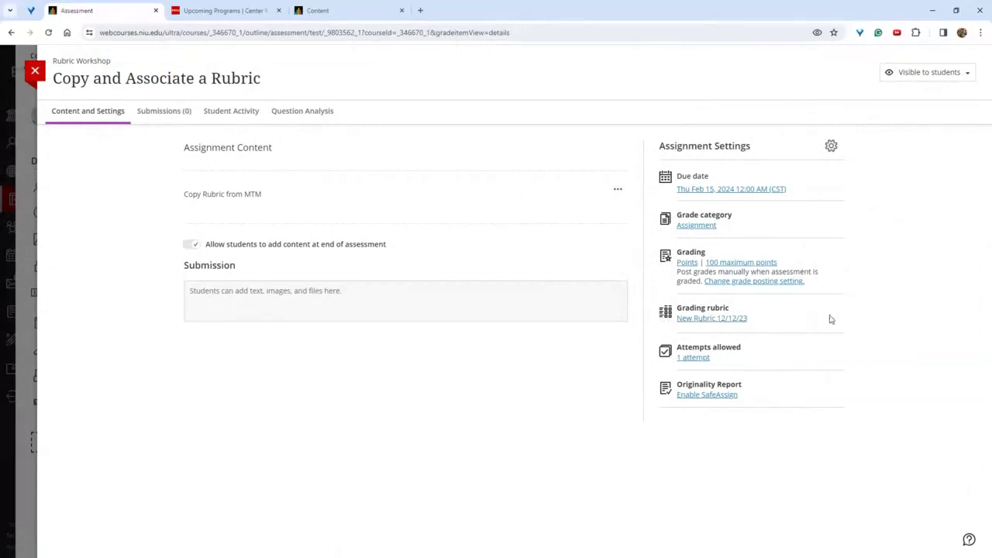
# Remove New Rubric 12/12/23 from the Copy and Associate a Rubric assignment's settings and close the assignment.
pyautogui.click(832, 147)
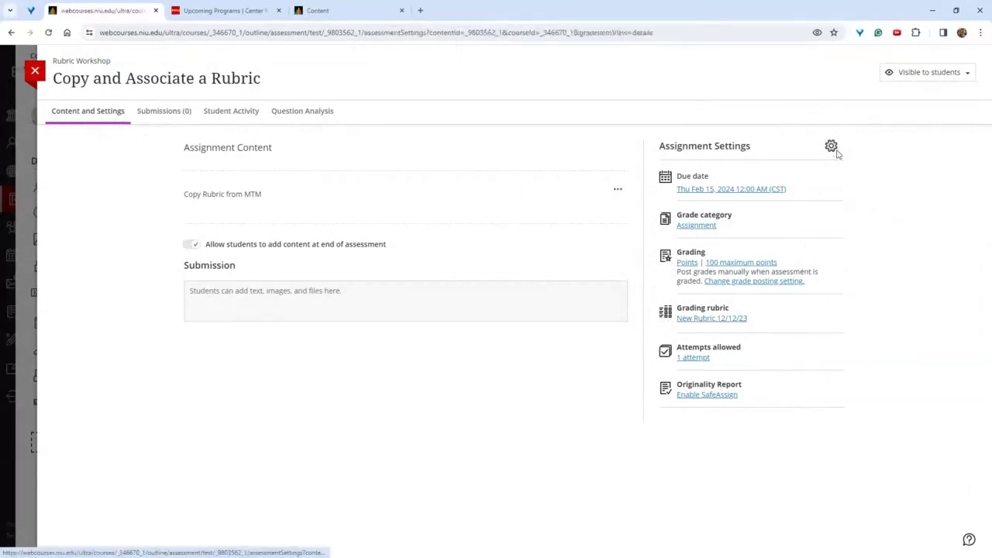
pyautogui.scroll(-8, 891, 307)
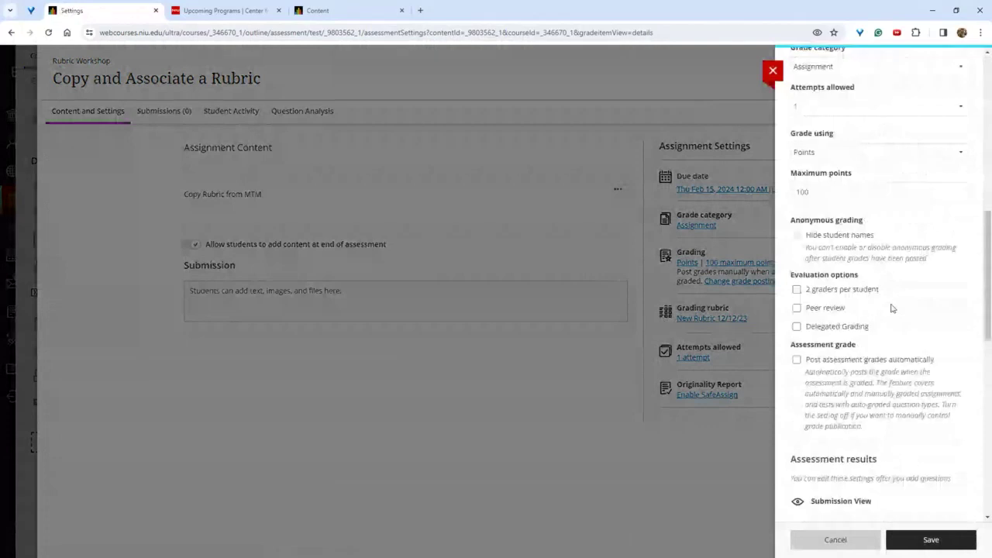
pyautogui.scroll(-5, 891, 307)
pyautogui.scroll(-2, 891, 307)
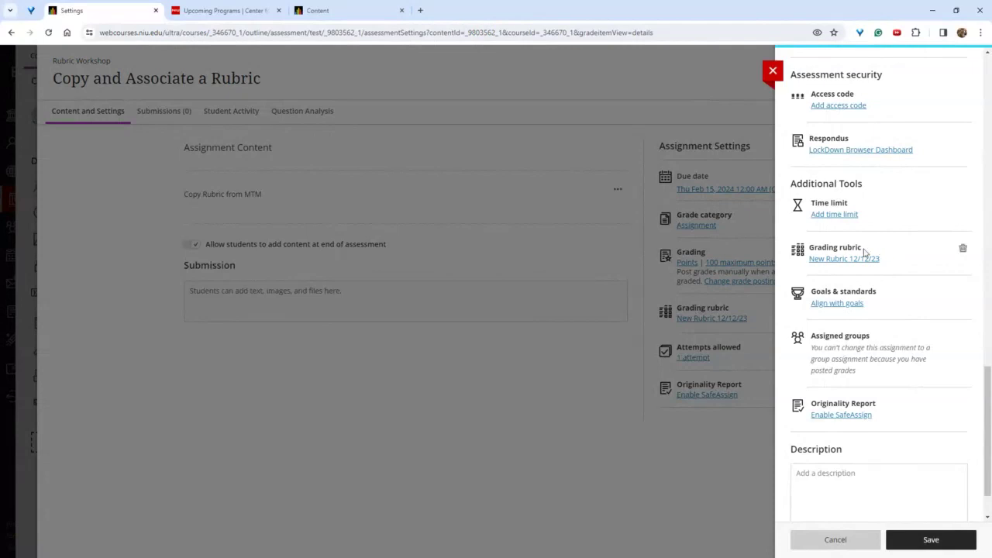
pyautogui.click(962, 250)
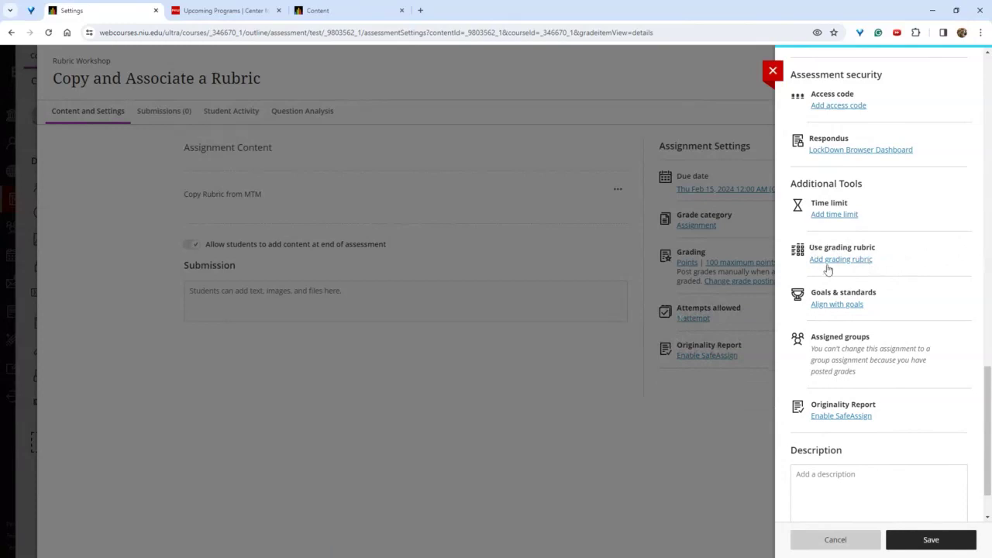
pyautogui.click(675, 386)
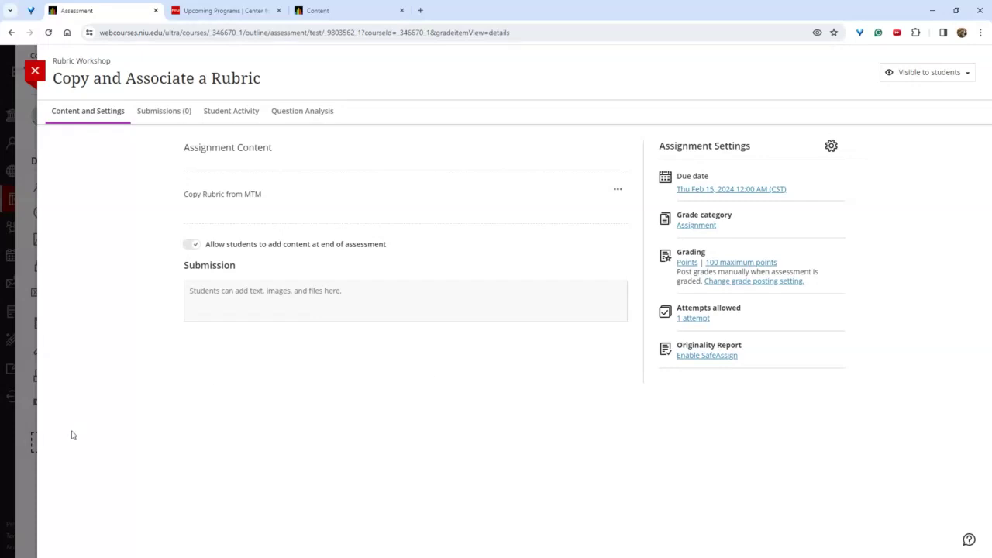
pyautogui.click(35, 73)
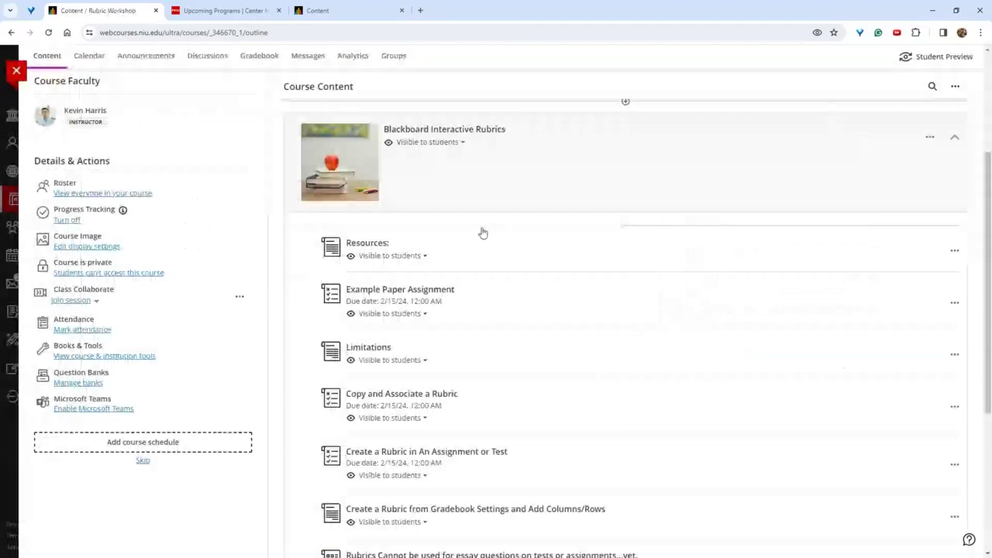
# Create a new assignment in the module directly below the Create a Rubric in An Assignment or Test item.
pyautogui.scroll(-1, 578, 347)
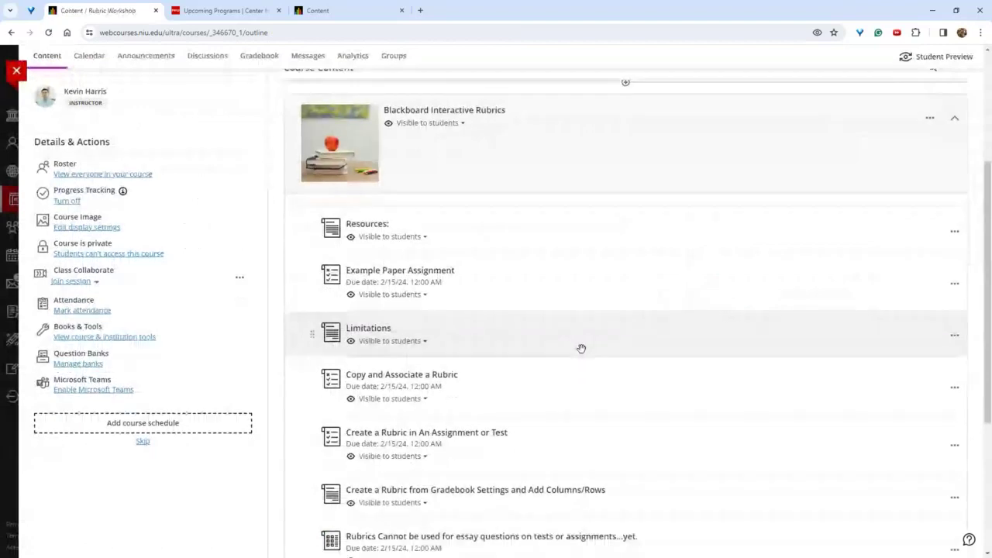
pyautogui.scroll(-2, 581, 348)
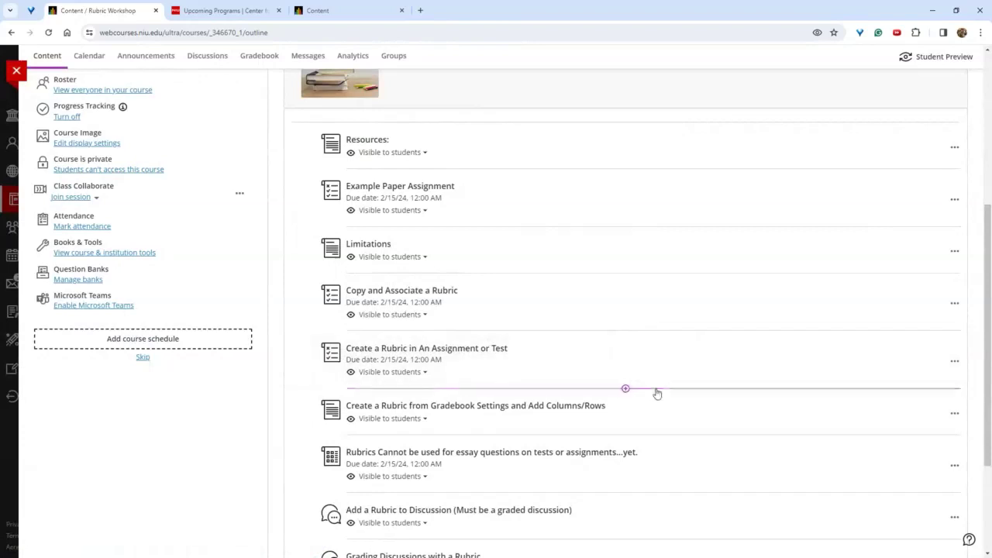
pyautogui.moveTo(626, 390)
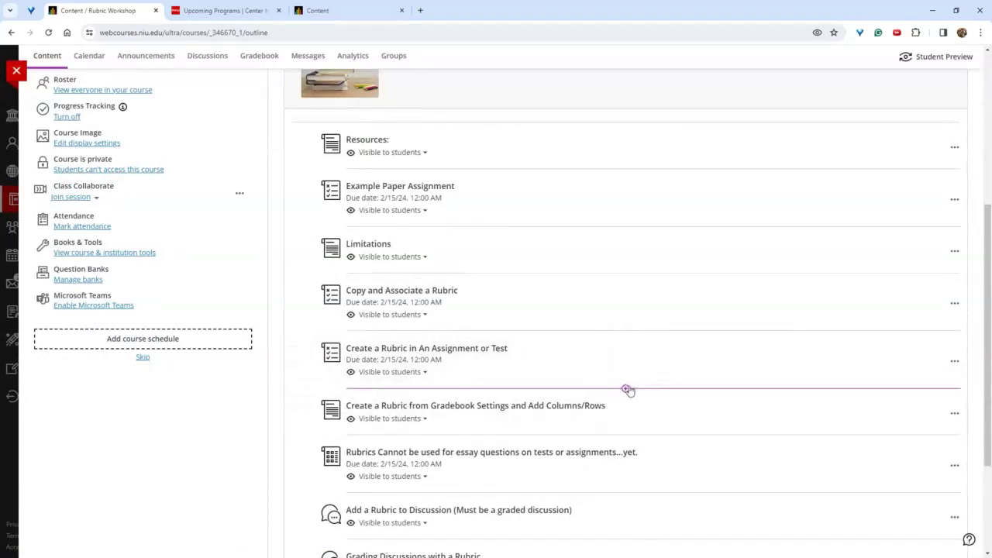
pyautogui.click(626, 390)
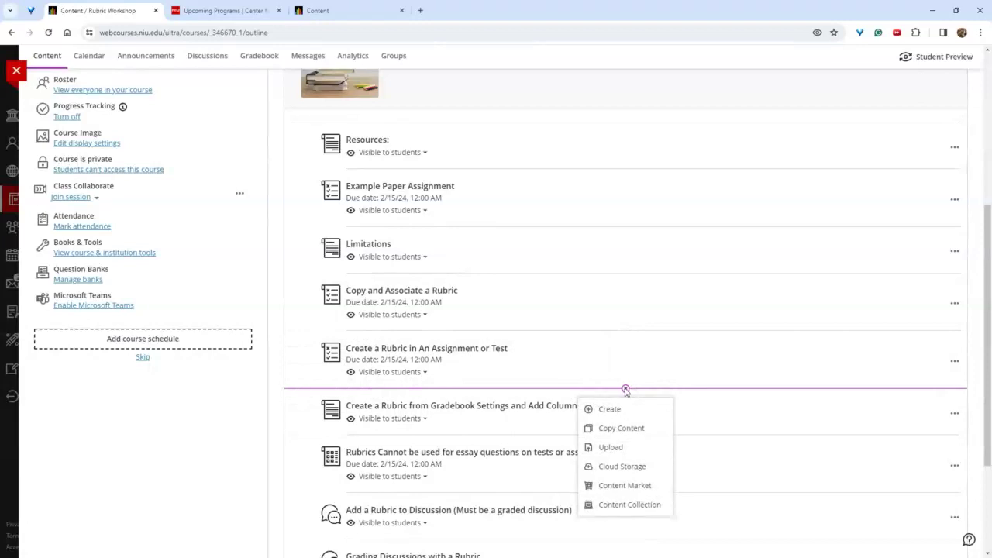
pyautogui.click(607, 409)
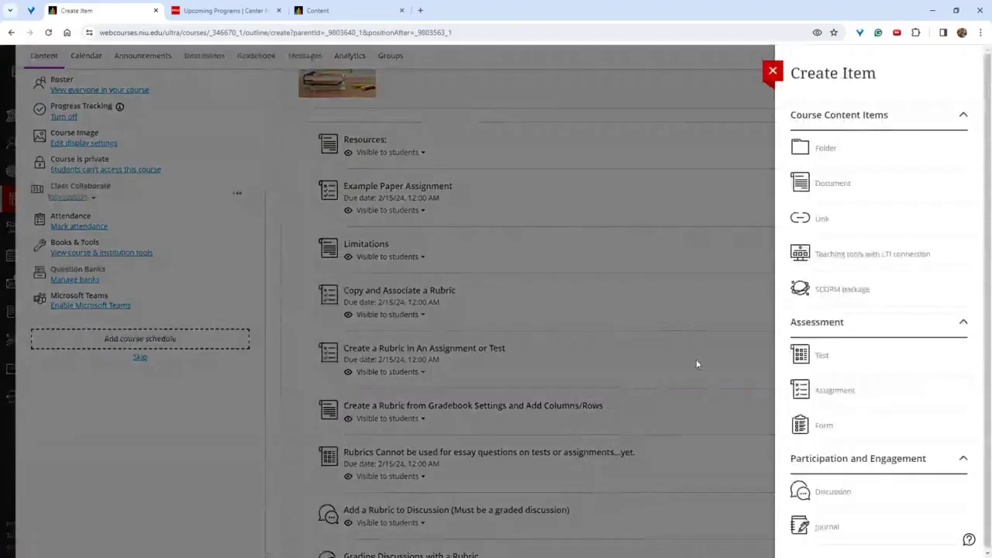
pyautogui.click(835, 390)
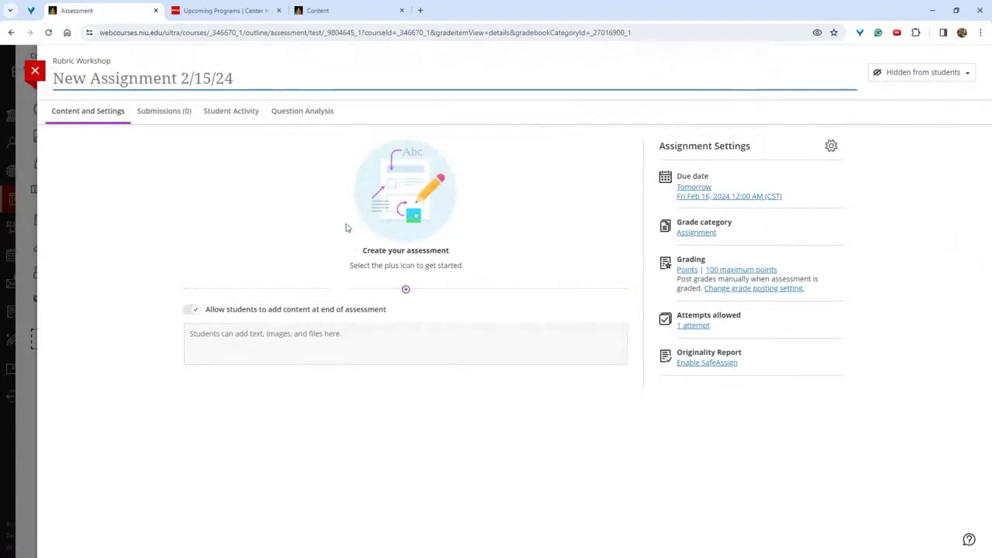
pyautogui.click(406, 289)
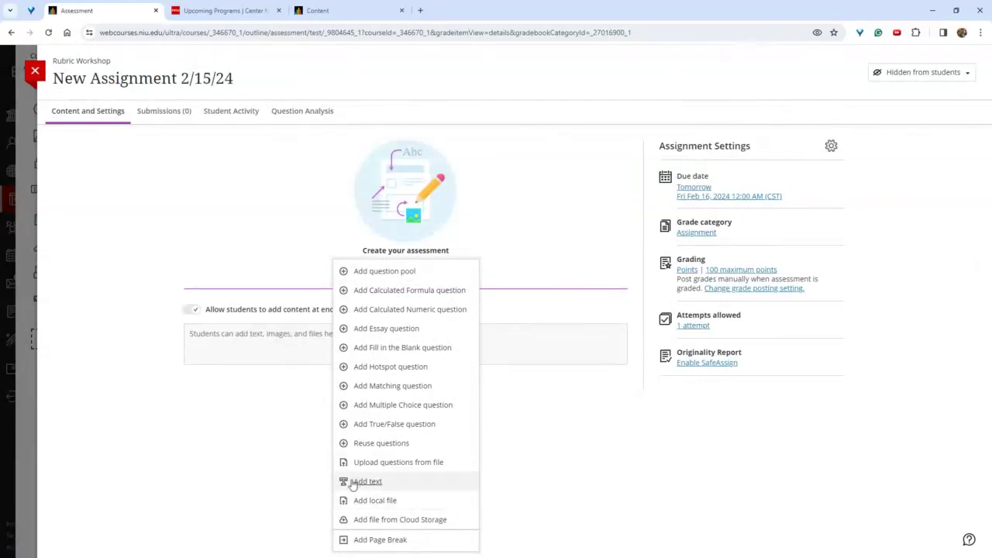
pyautogui.click(368, 482)
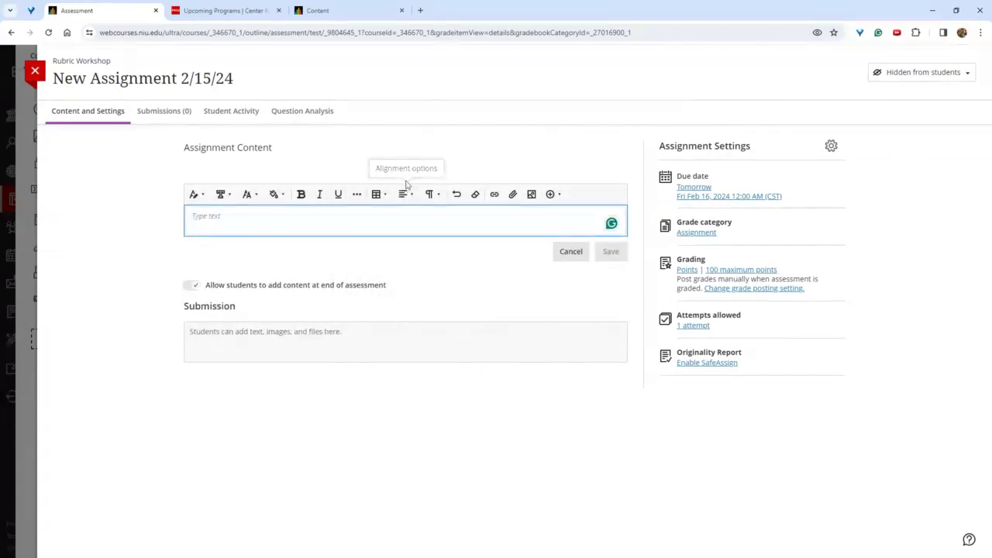
pyautogui.click(568, 254)
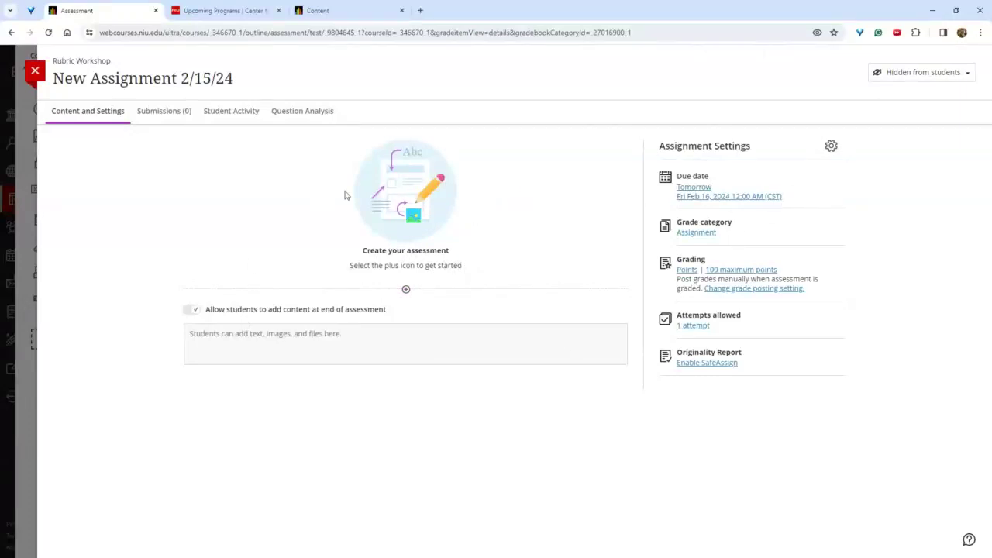
# Start creating a new grading rubric from the new assignment's settings.
pyautogui.click(830, 146)
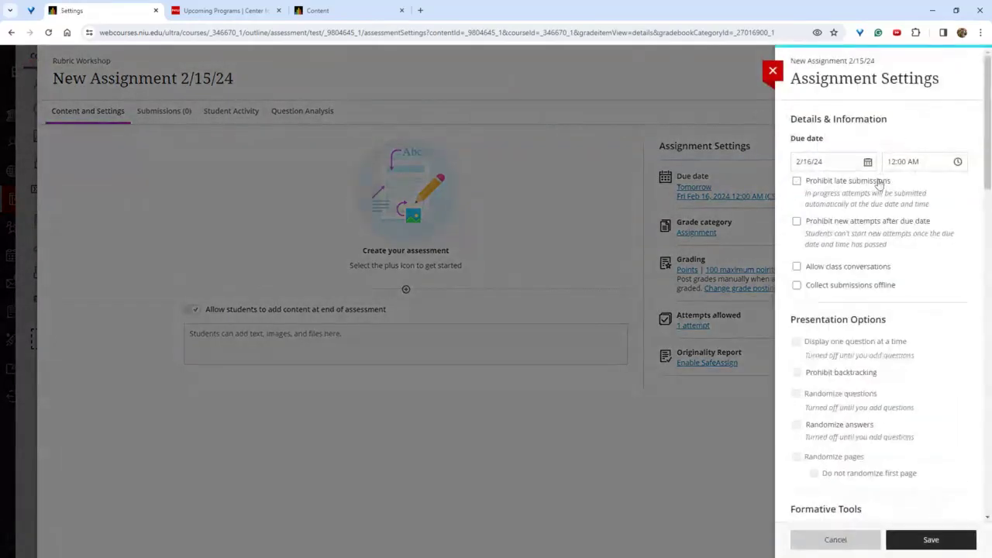
pyautogui.scroll(-7, 878, 190)
pyautogui.scroll(-5, 878, 195)
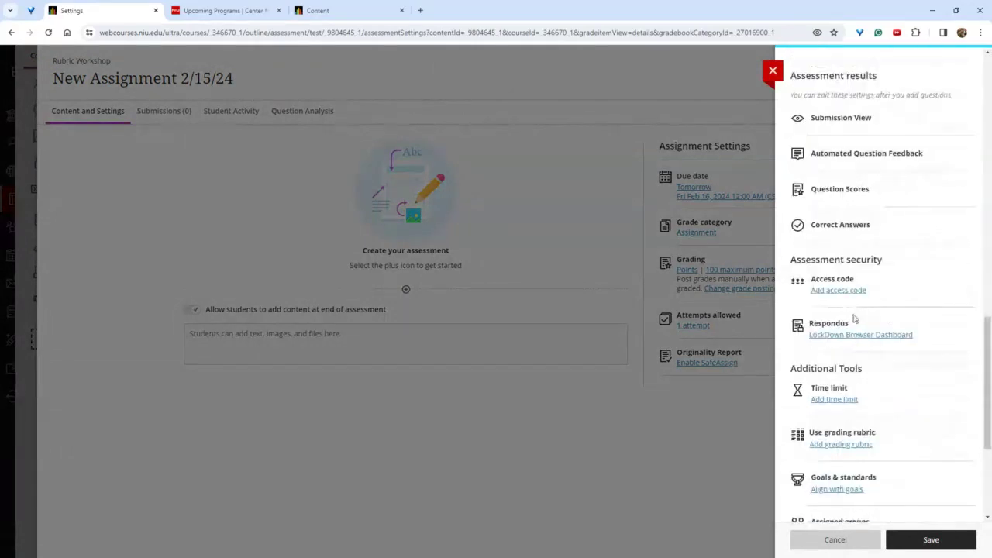
pyautogui.scroll(-1, 853, 326)
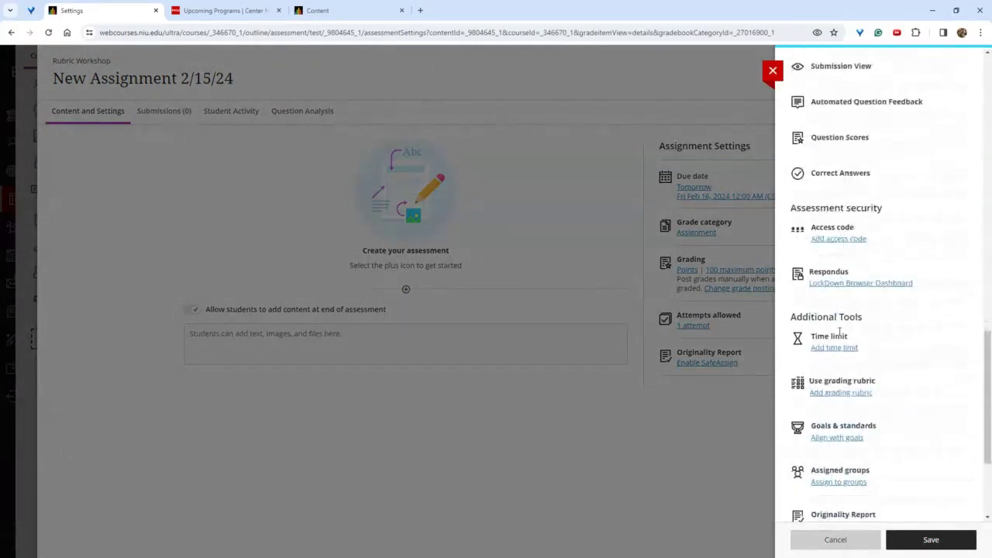
pyautogui.click(833, 395)
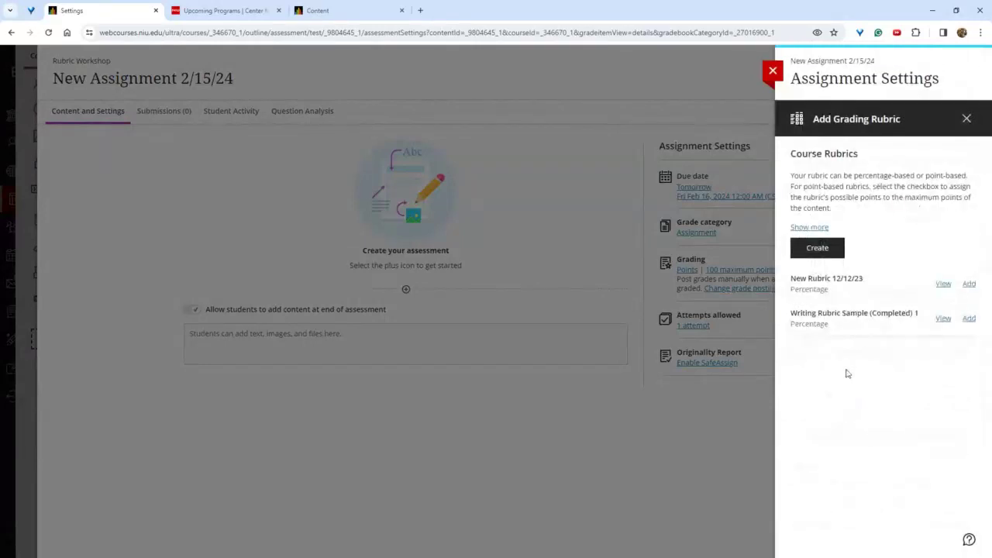
pyautogui.click(816, 248)
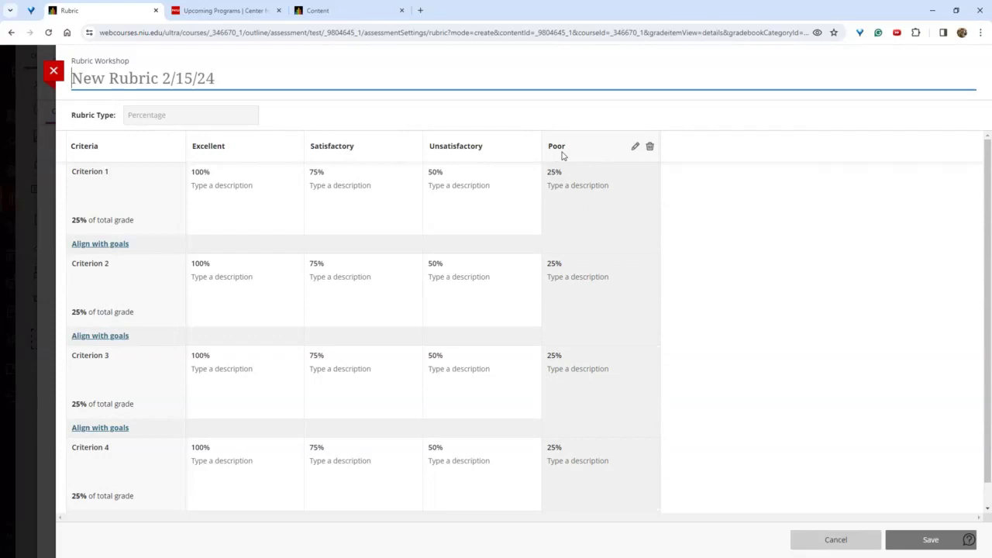
# Add an achievement level named 3 between Satisfactory and Unsatisfactory, and another named 0 after Poor.
pyautogui.moveTo(543, 150)
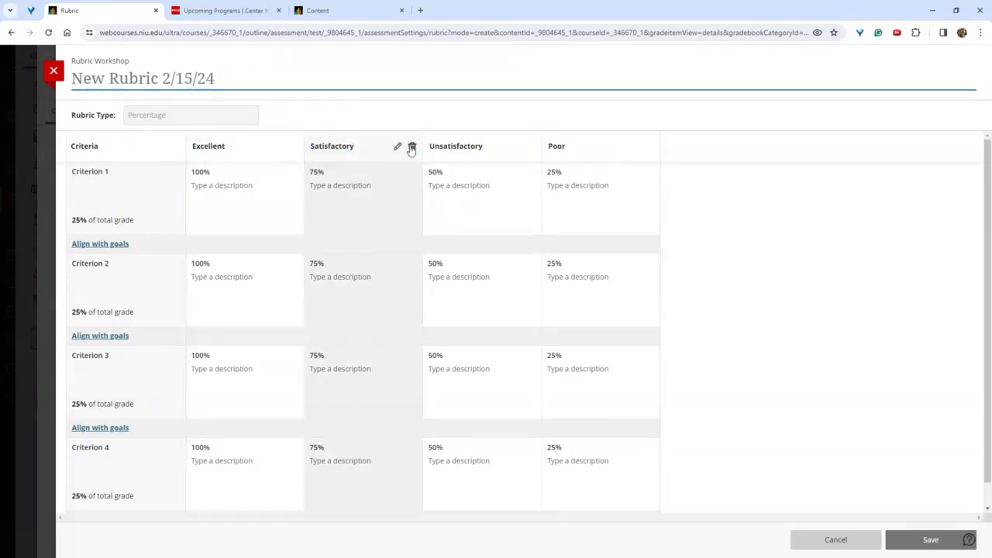
pyautogui.click(425, 148)
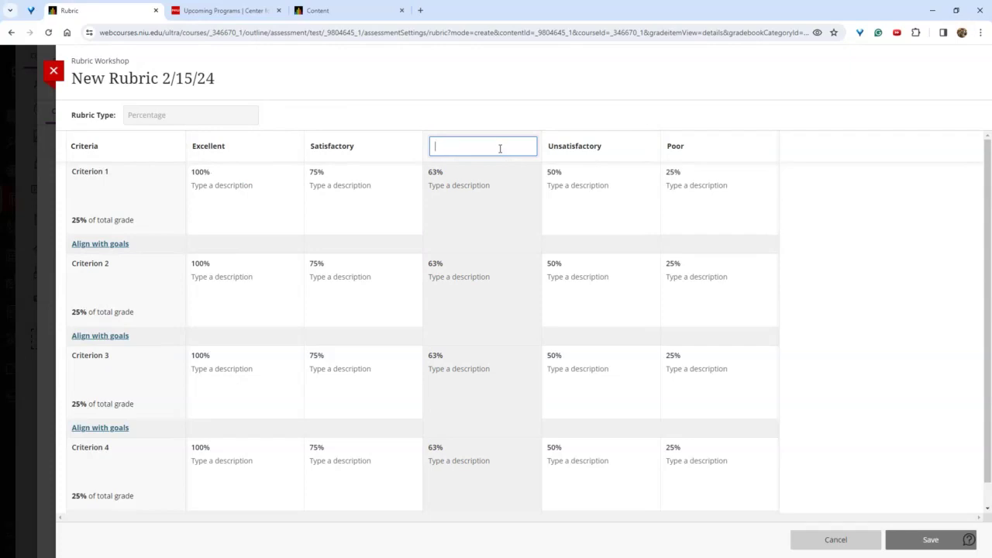
pyautogui.write('3')
pyautogui.click(532, 121)
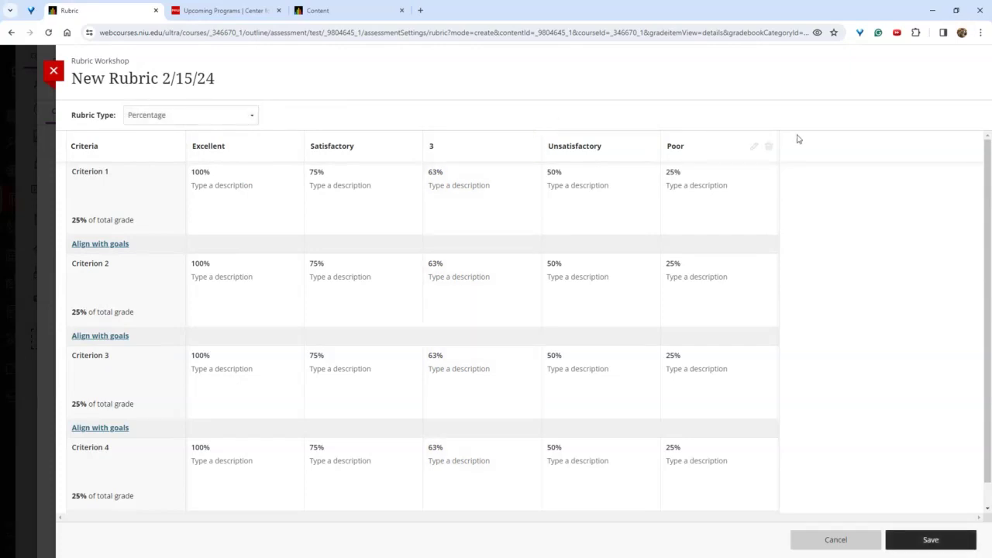
pyautogui.click(780, 149)
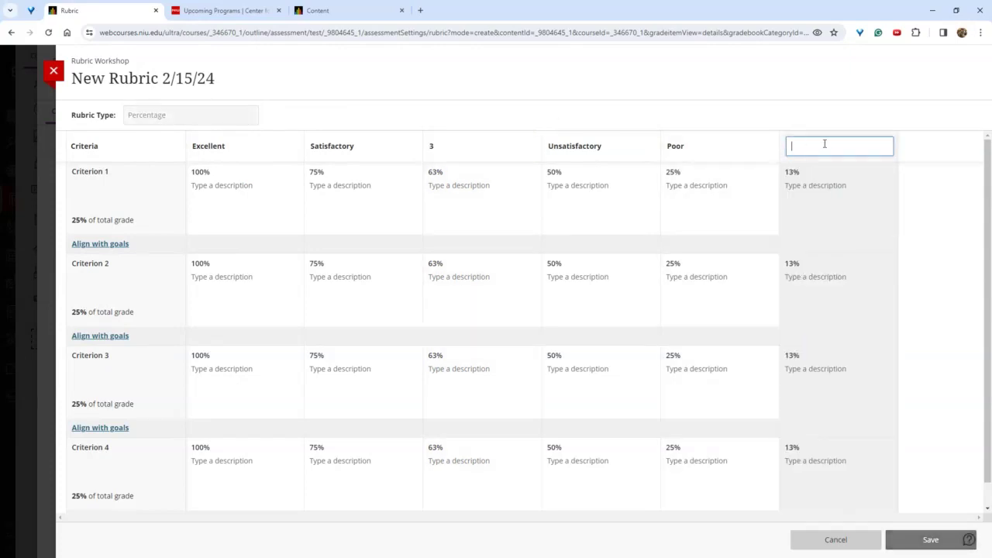
pyautogui.write('0')
pyautogui.click(938, 173)
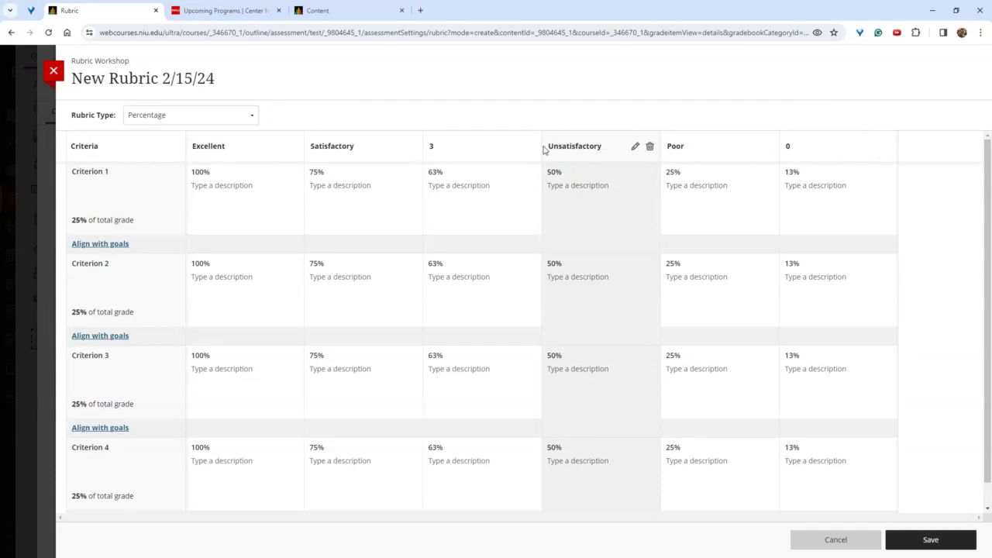
# Open the Unsatisfactory level's title for editing without changing it, and delete the Poor achievement level.
pyautogui.click(635, 147)
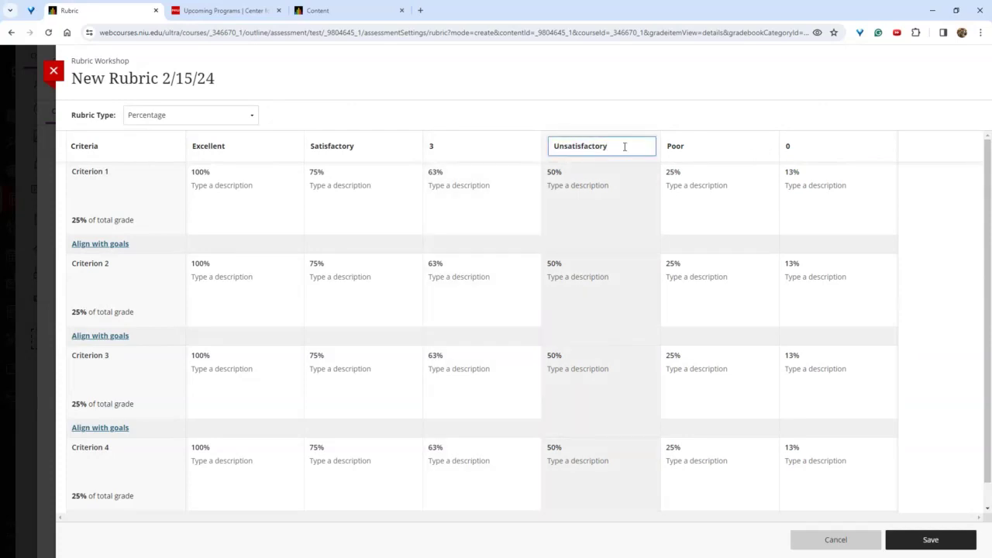
pyautogui.click(654, 131)
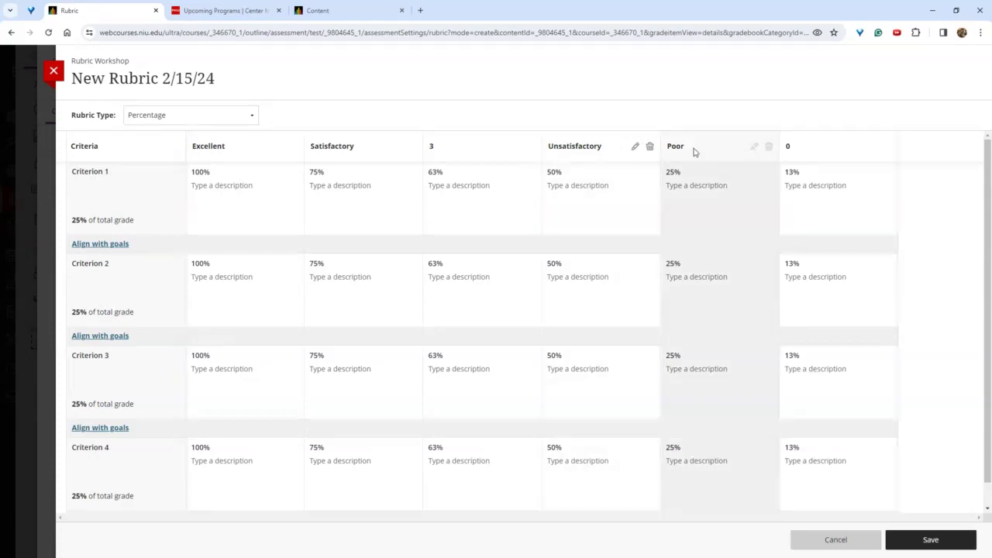
pyautogui.click(768, 147)
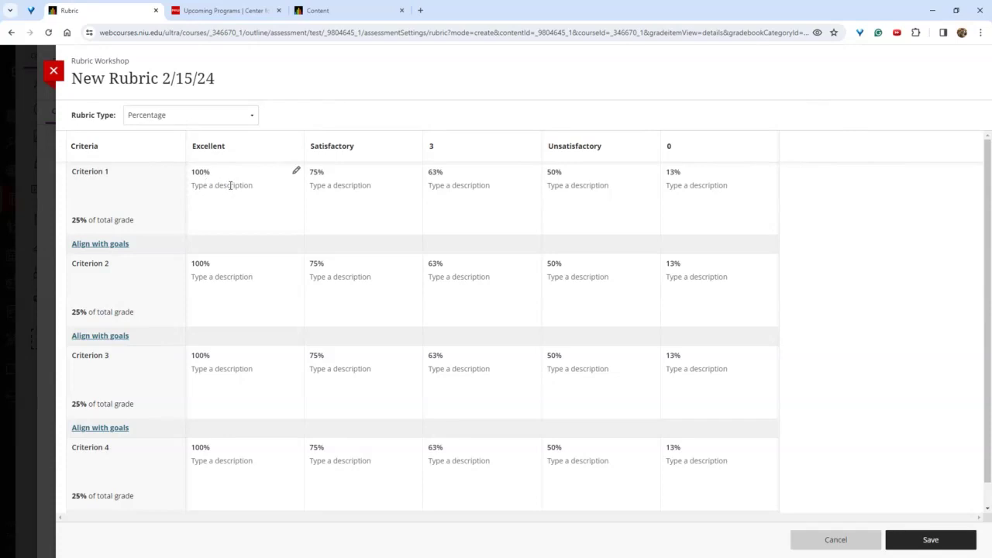
# Enter "....." as the description of Criterion 1 at the Excellent level.
pyautogui.click(295, 172)
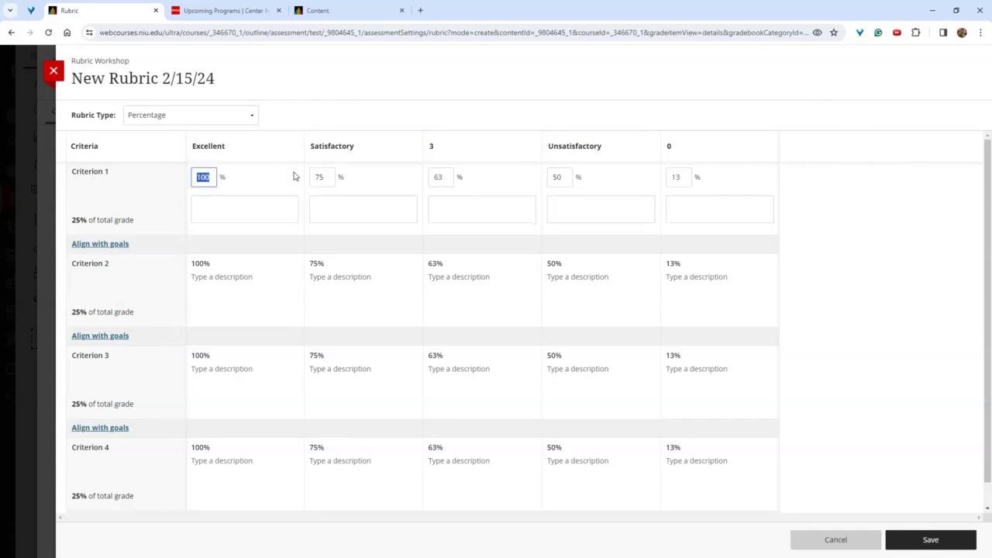
pyautogui.click(213, 205)
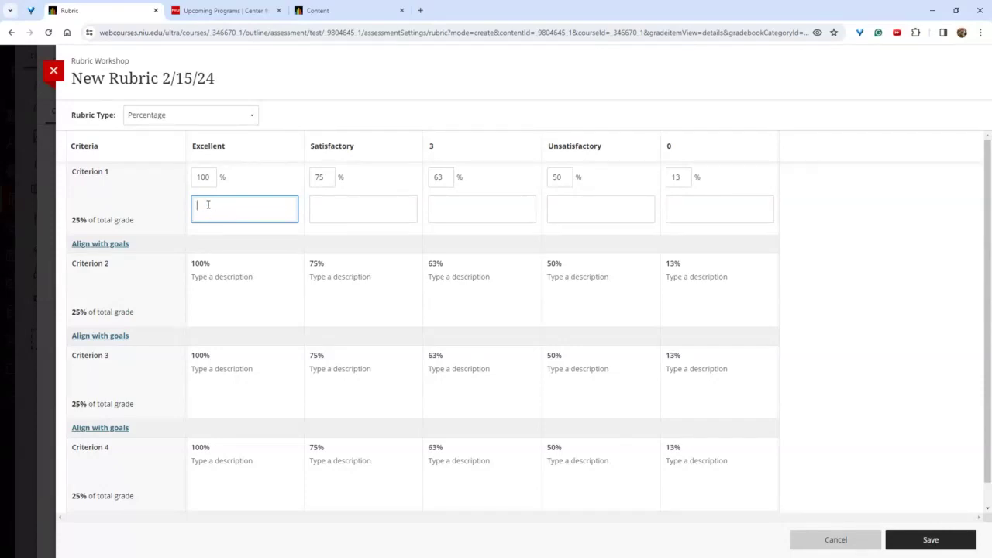
pyautogui.click(238, 189)
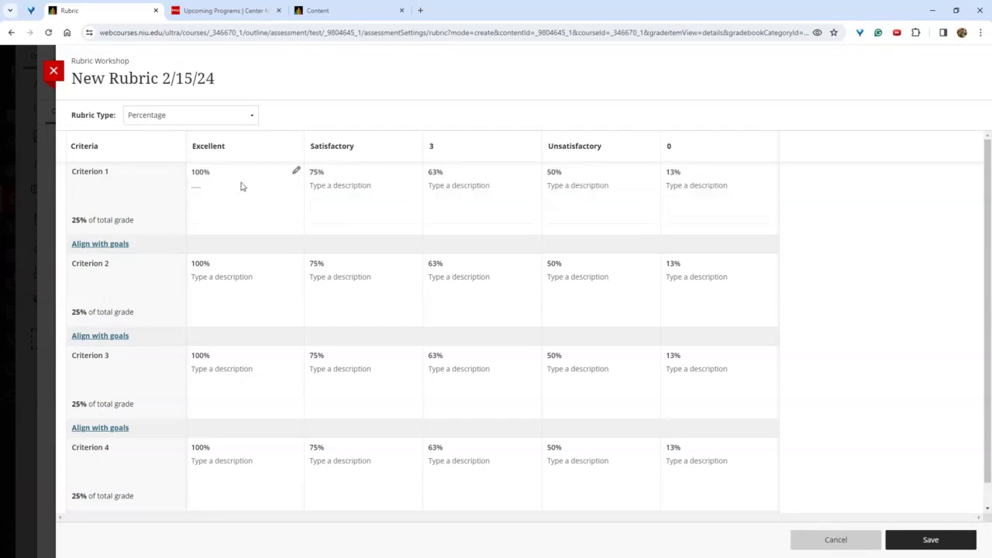
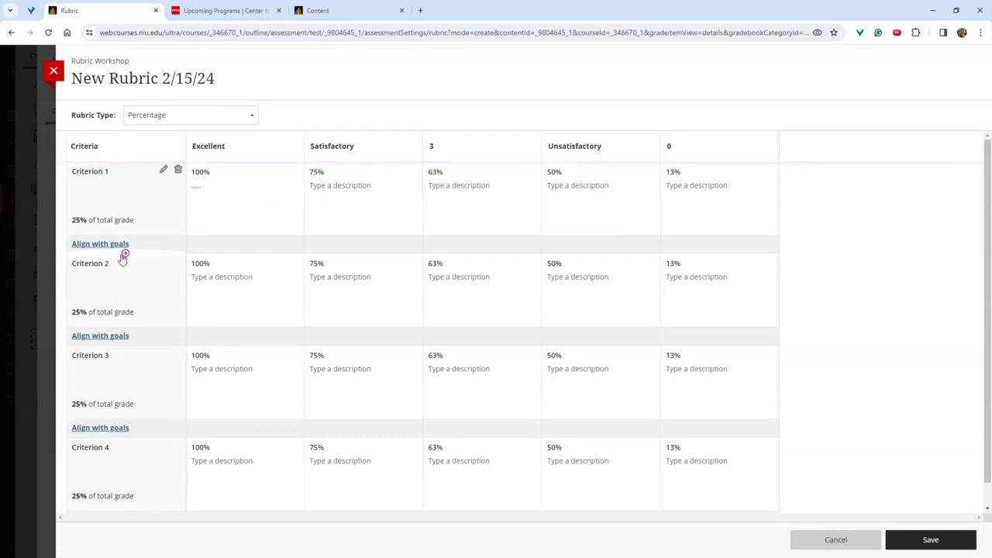
# Add a criterion row named 2.5 between Criterion 2 and Criterion 3.
pyautogui.click(127, 347)
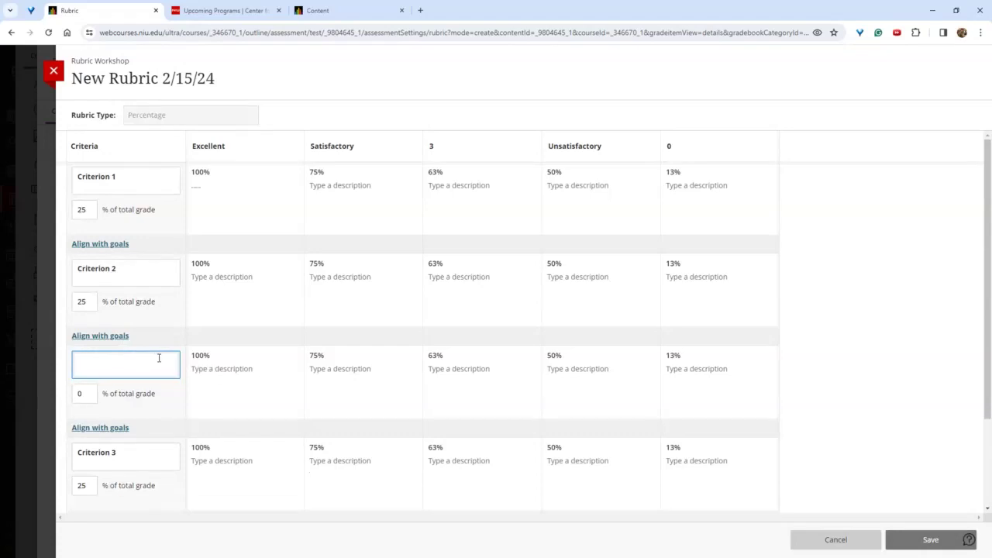
pyautogui.write('2')
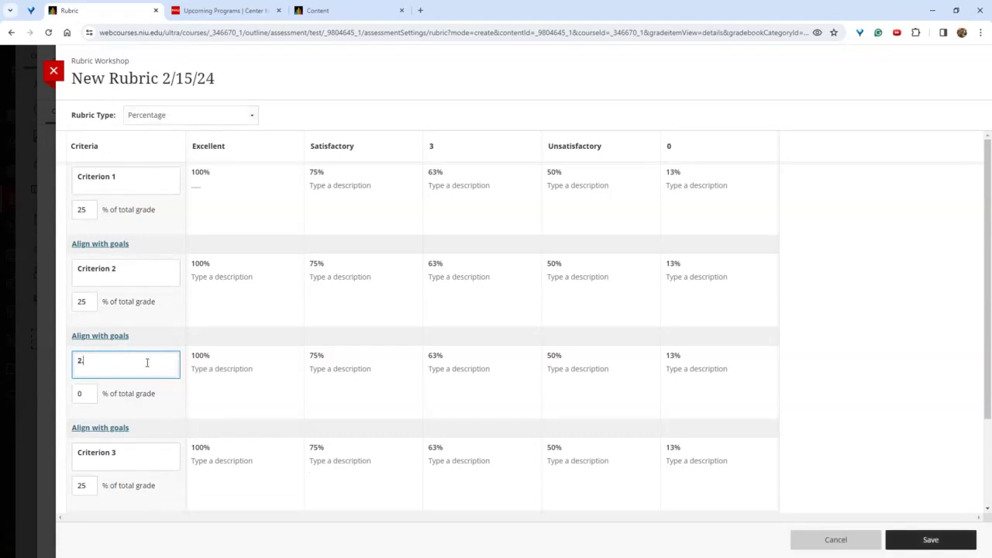
pyautogui.write('.5')
pyautogui.click(175, 410)
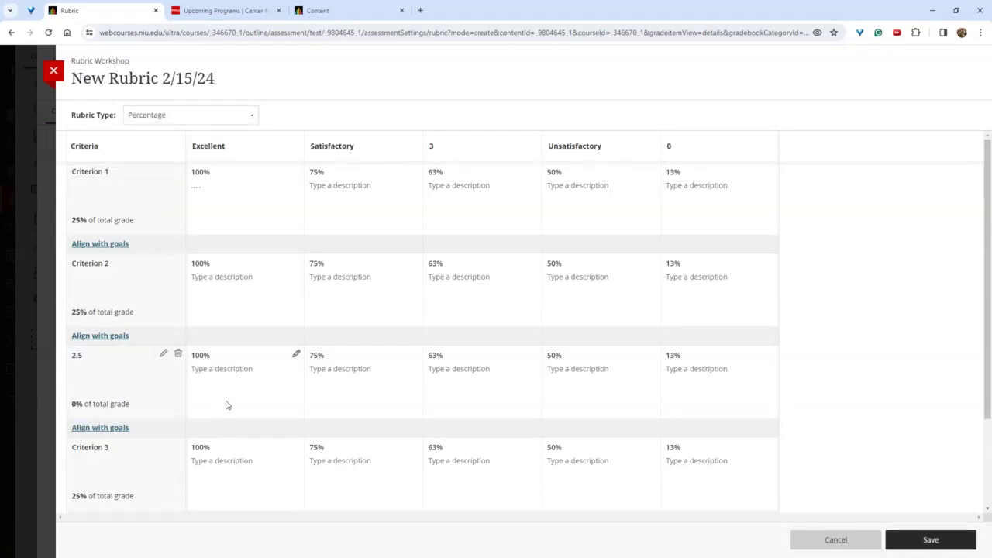
# Review the percentage-of-total-grade weights of the rubric's criteria, including those of Criterion 1 and the 2.5 row.
pyautogui.scroll(-2, 210, 348)
pyautogui.scroll(2, 104, 400)
pyautogui.moveTo(136, 219); pyautogui.dragTo(78, 216)
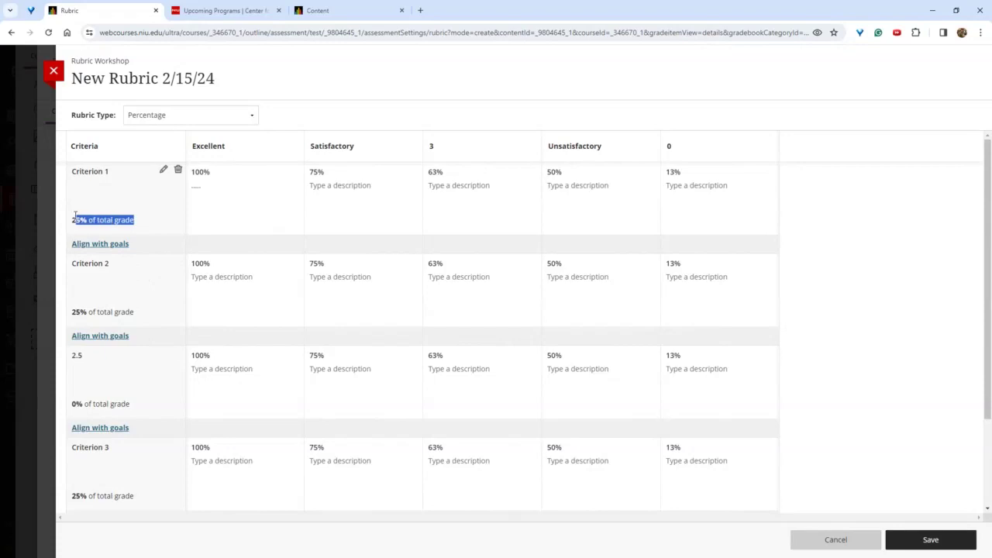
pyautogui.click(74, 217)
pyautogui.scroll(-1, 91, 166)
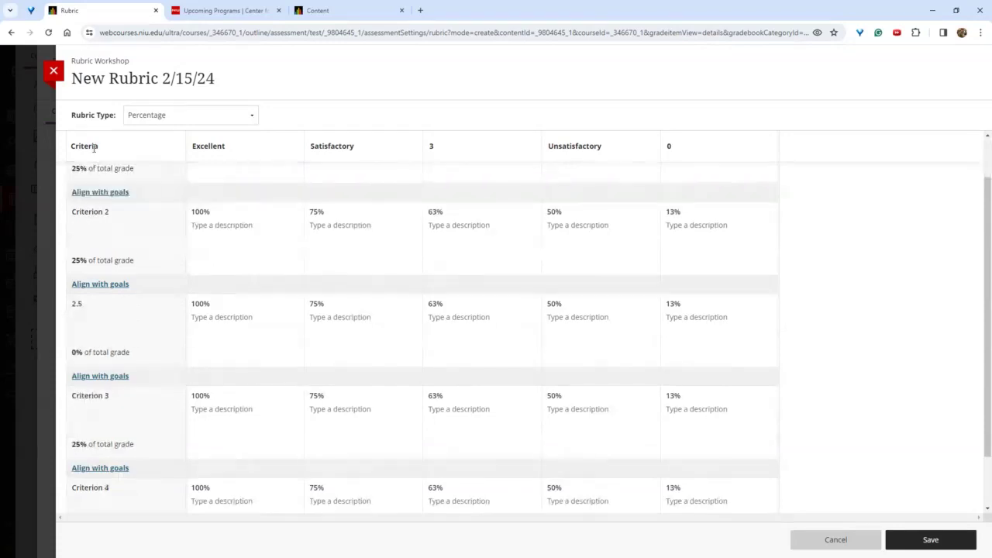
pyautogui.scroll(1, 126, 229)
pyautogui.moveTo(124, 201)
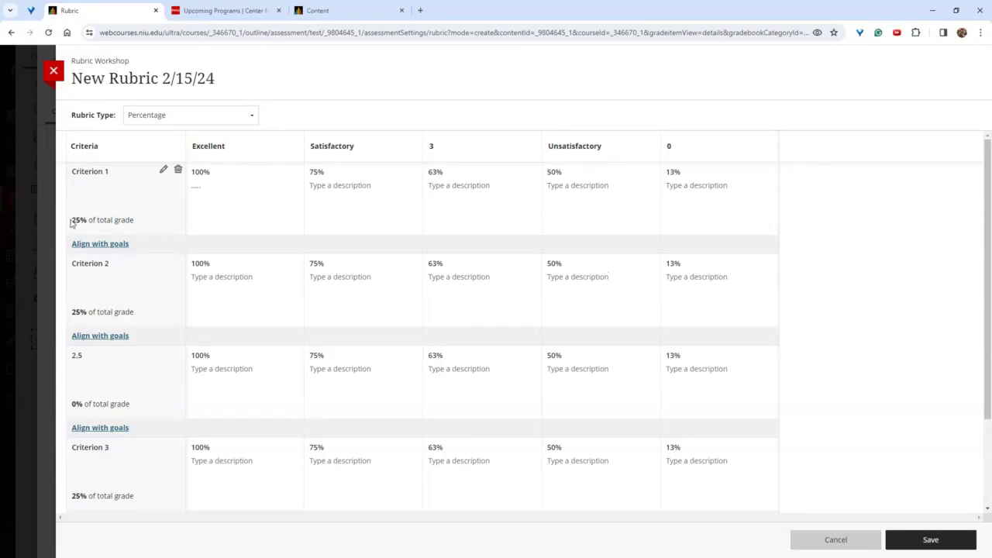
# Add a criterion row named "..." between 2.5 and Criterion 3, and save the rubric.
pyautogui.scroll(-3, 131, 230)
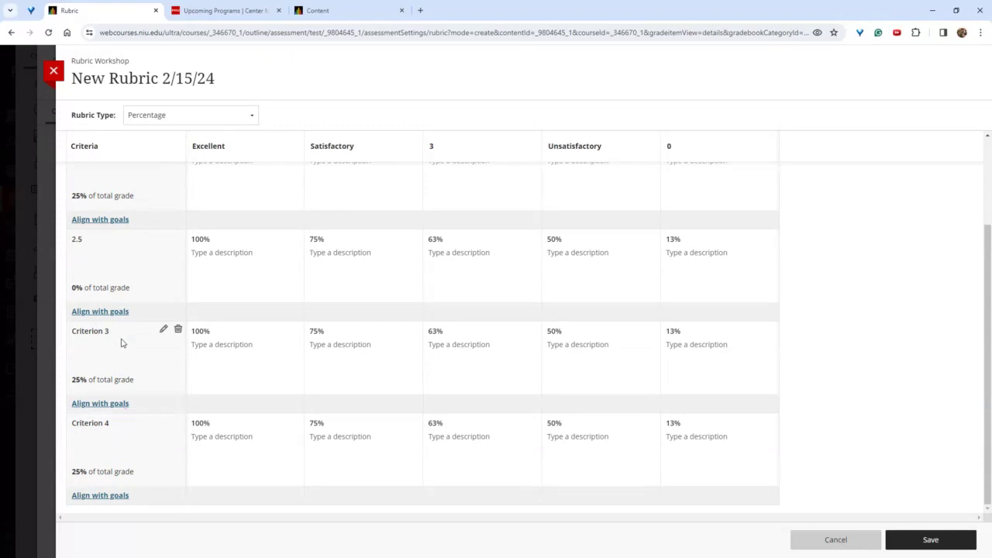
pyautogui.click(126, 322)
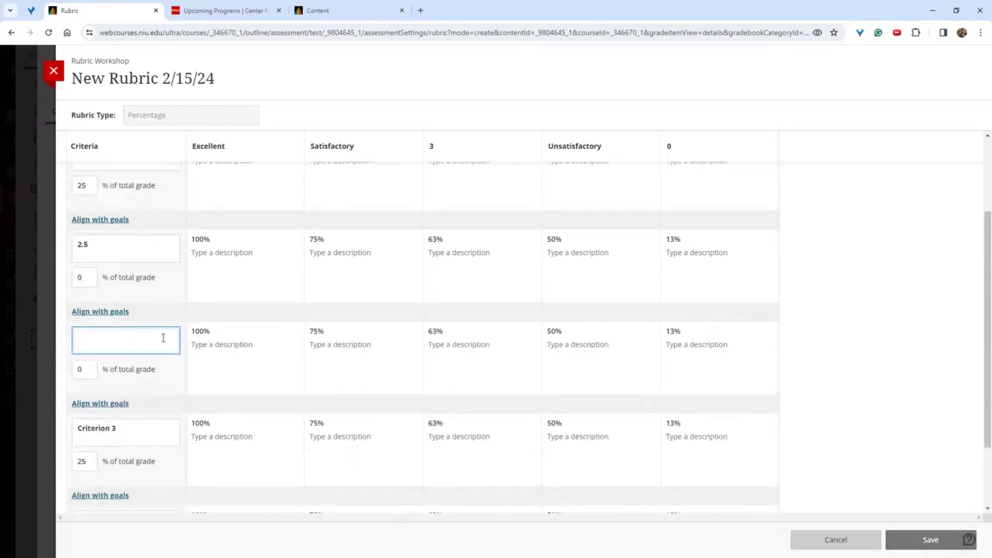
pyautogui.write('-')
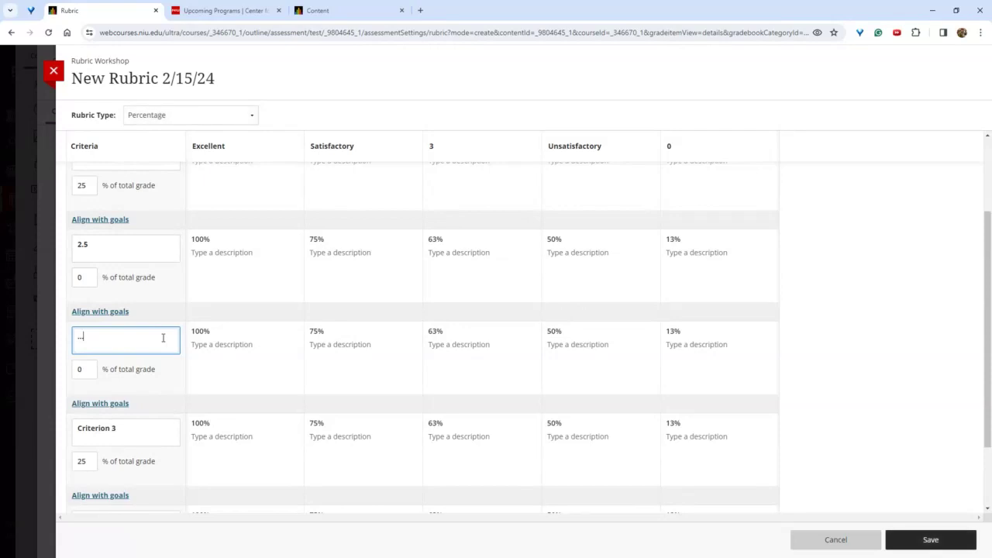
pyautogui.click(156, 382)
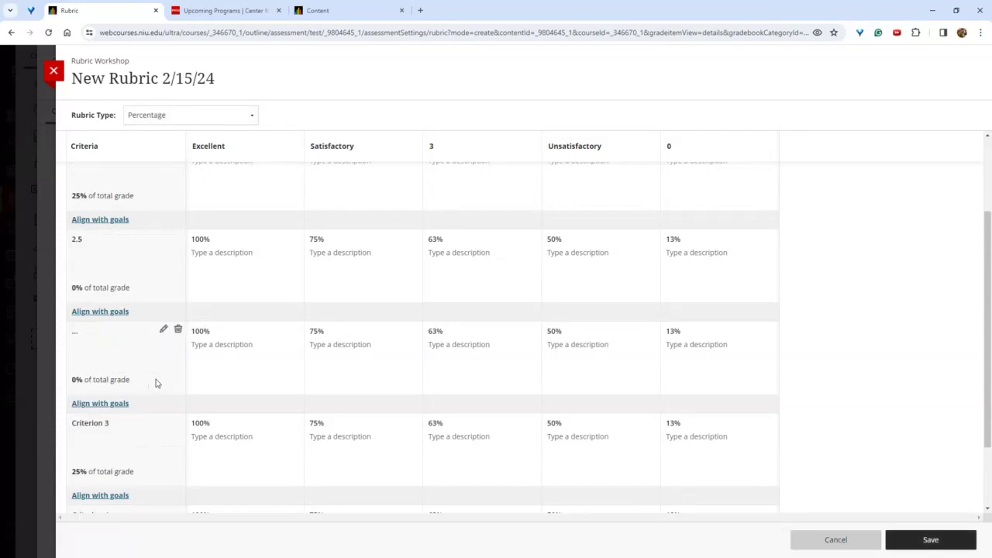
pyautogui.scroll(-2, 233, 326)
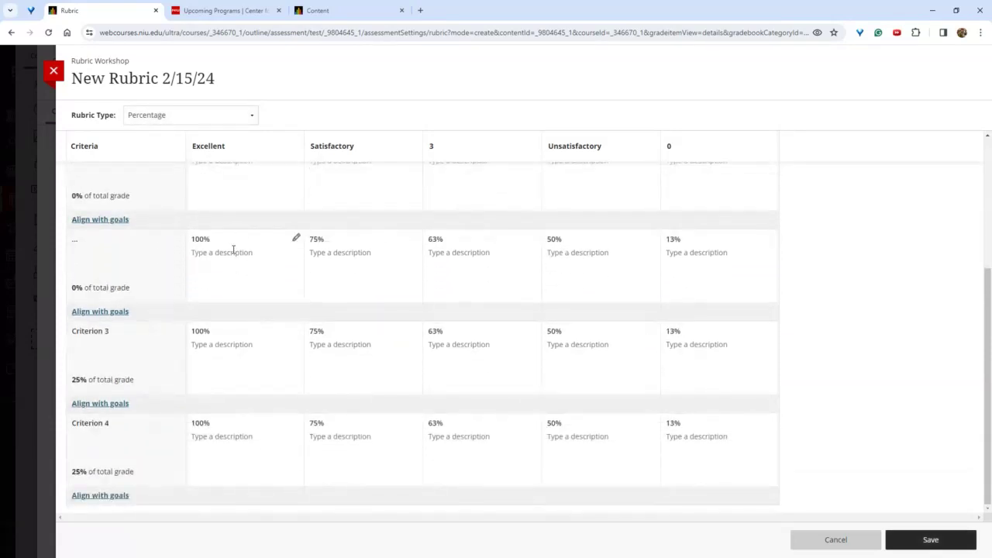
pyautogui.scroll(4, 233, 248)
pyautogui.click(930, 539)
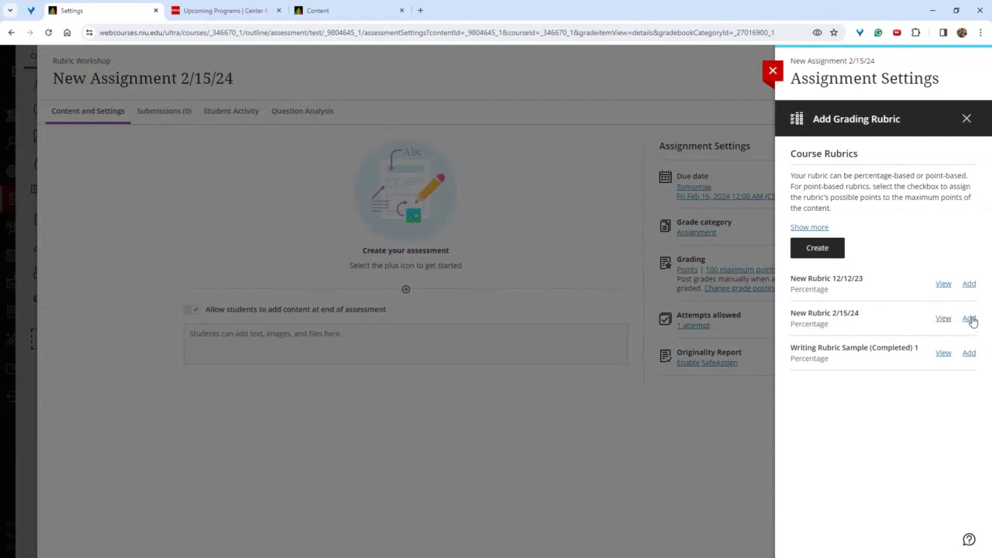
# View New Rubric 2/15/24 and Writing Rubric Sample (Completed) 1 from the course rubrics list, closing each without changes.
pyautogui.click(940, 319)
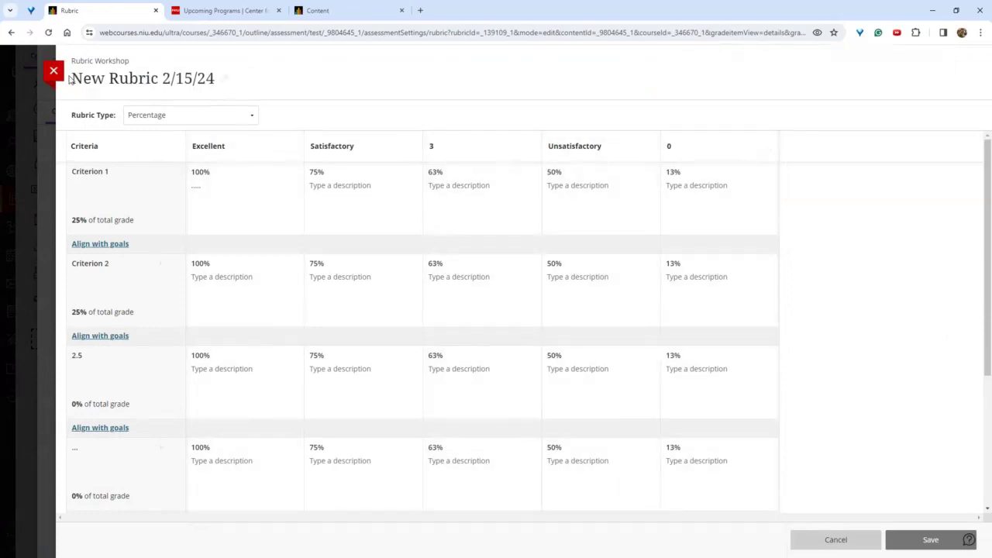
pyautogui.click(838, 546)
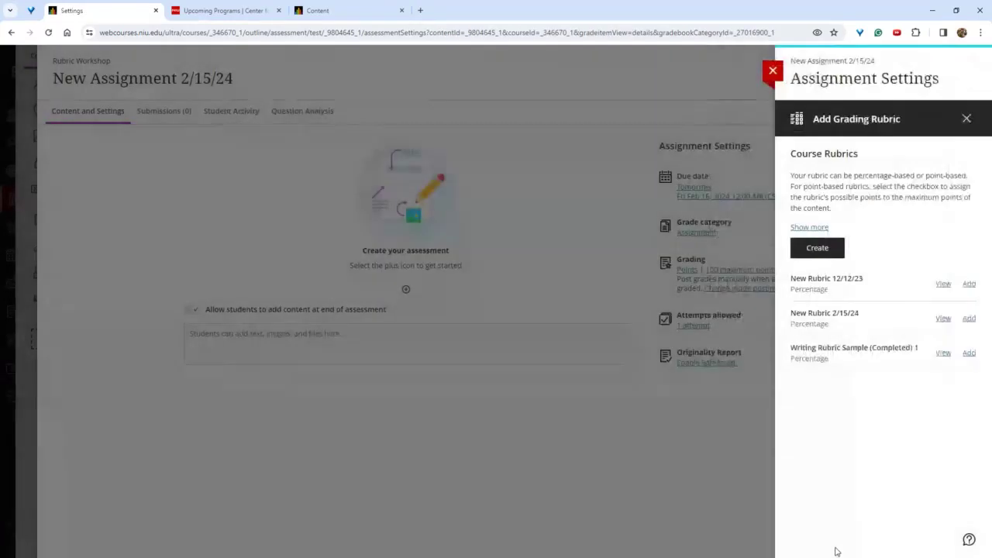
pyautogui.click(943, 354)
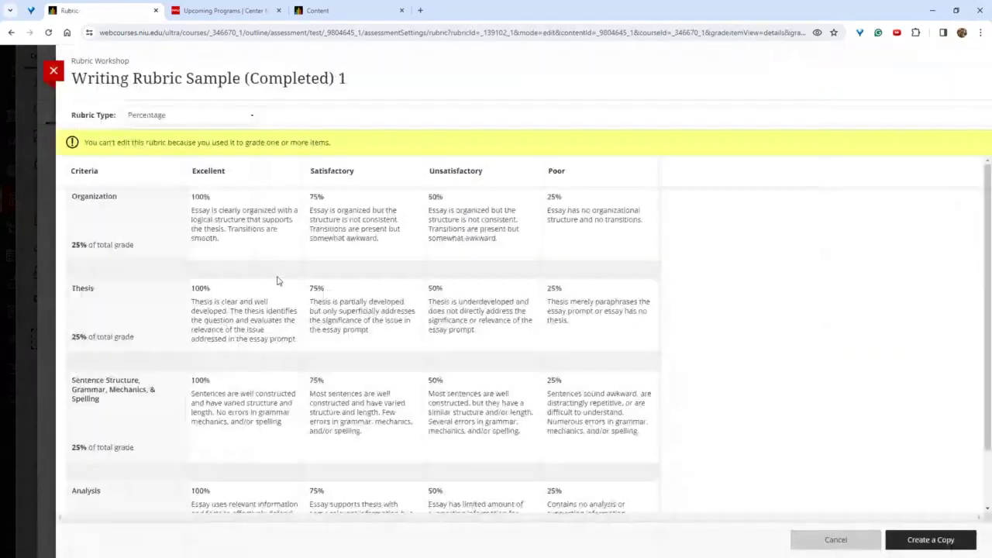
pyautogui.scroll(-1, 258, 273)
pyautogui.scroll(1, 258, 274)
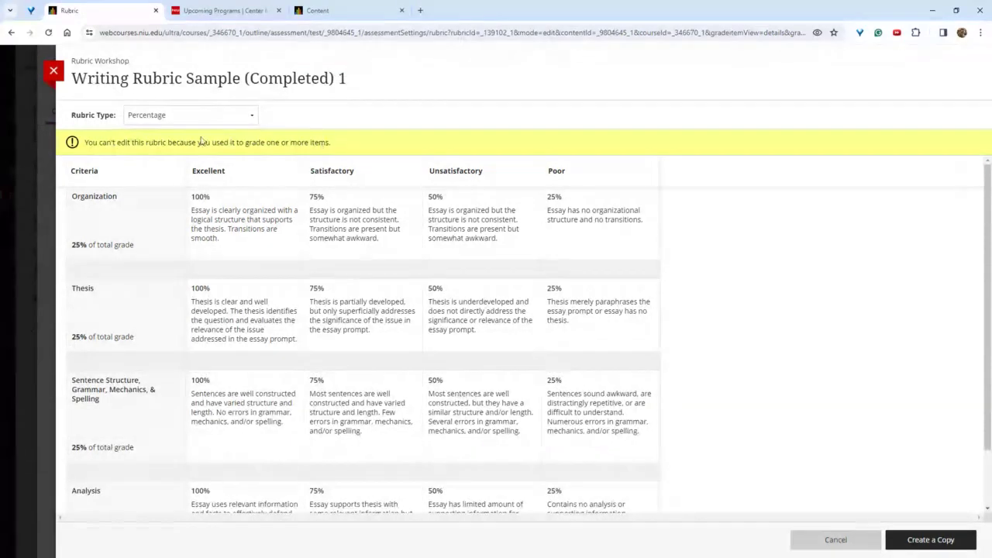
pyautogui.scroll(-1, 438, 224)
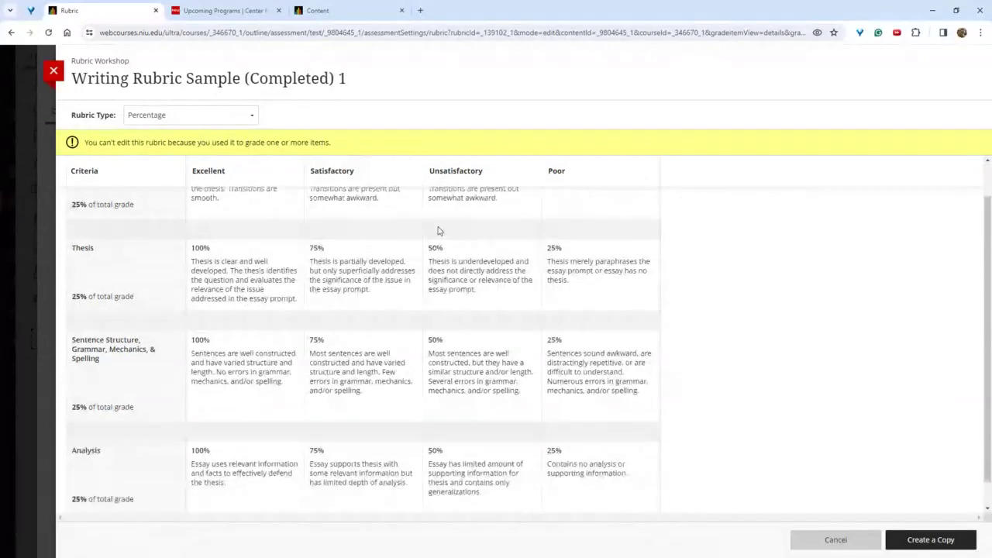
pyautogui.scroll(1, 438, 233)
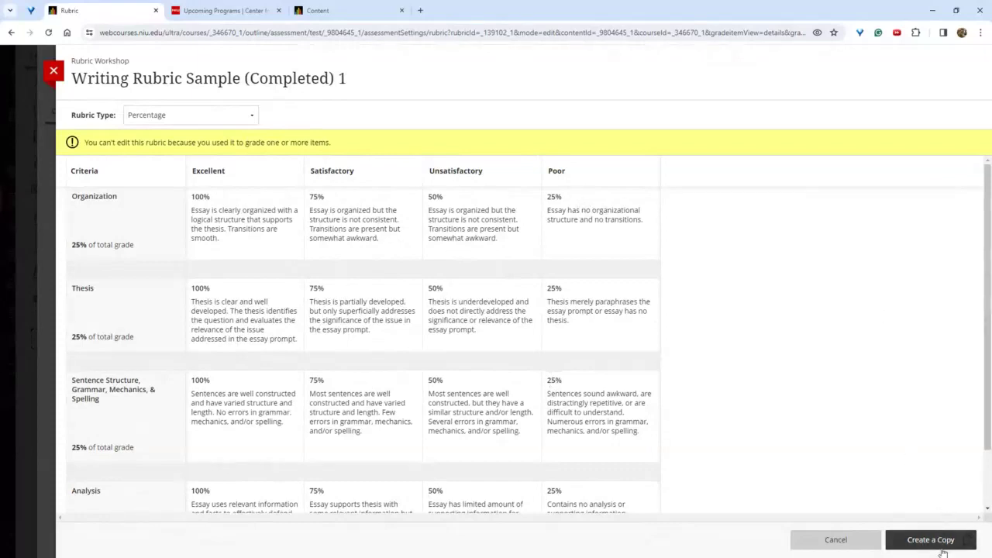
pyautogui.click(54, 71)
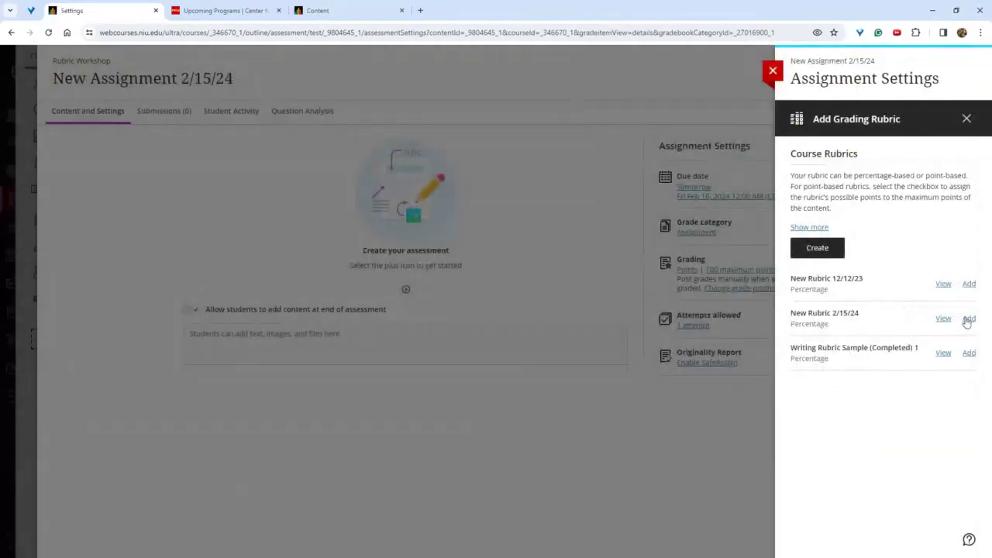
# Add New Rubric 2/15/24 as the assignment's grading rubric and save the assignment settings.
pyautogui.click(968, 319)
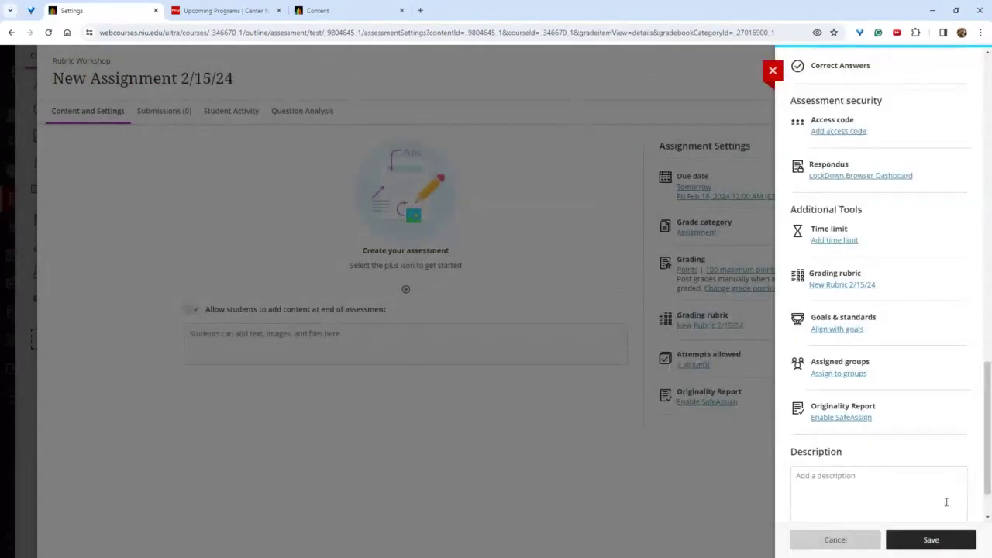
pyautogui.click(912, 542)
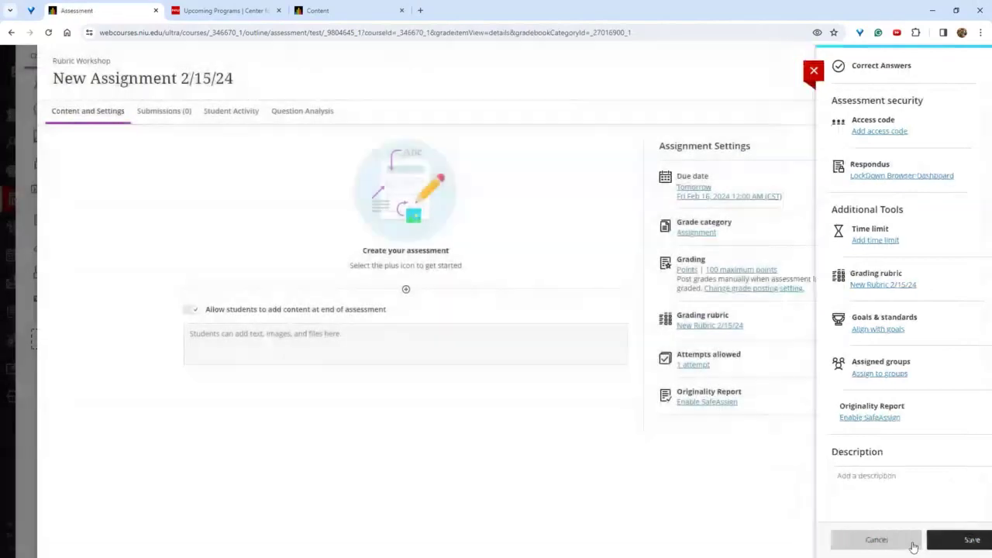
pyautogui.moveTo(722, 312)
pyautogui.mouseDown()
pyautogui.moveTo(648, 318)
pyautogui.moveTo(724, 317)
pyautogui.mouseUp()
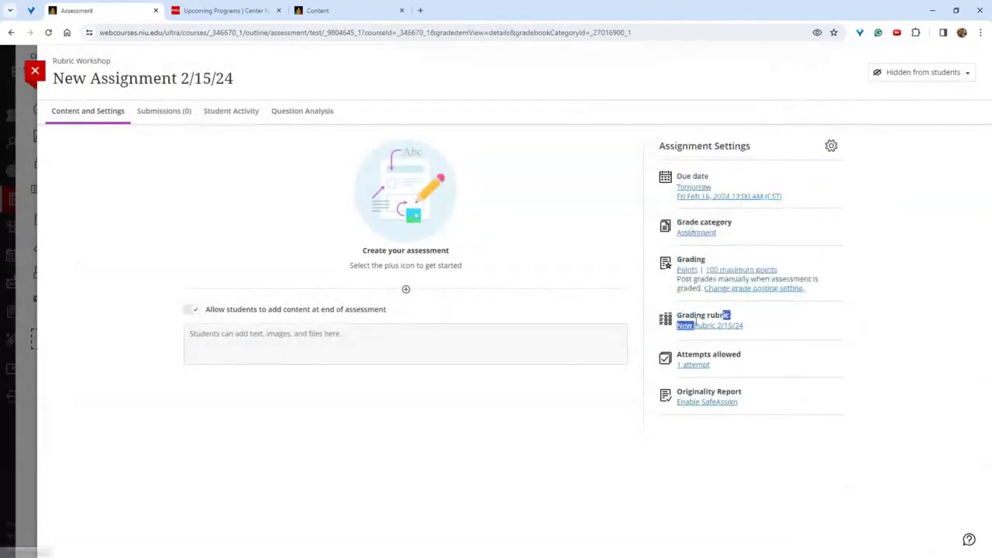
# View the assignment's submissions, close the assignment, and look through the course content list.
pyautogui.click(158, 121)
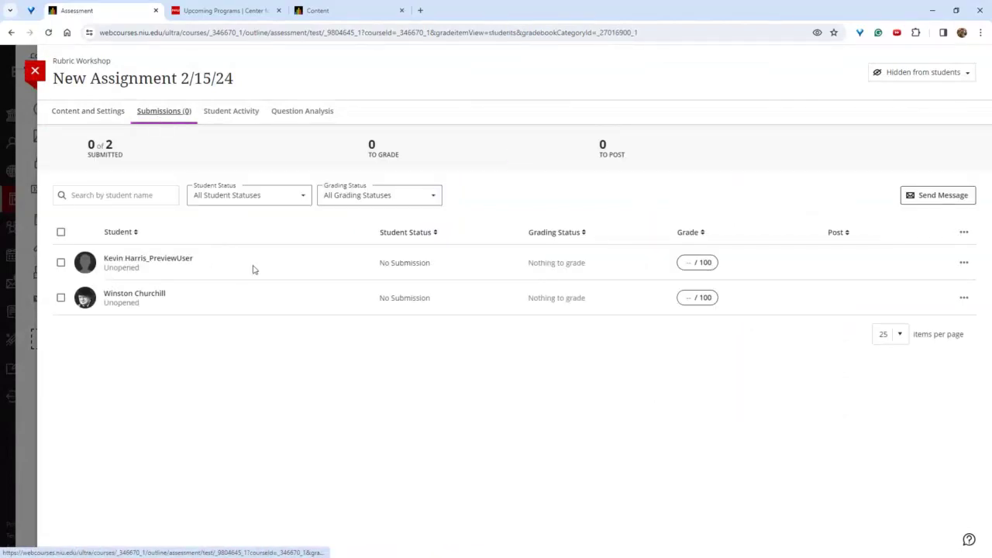
pyautogui.click(33, 71)
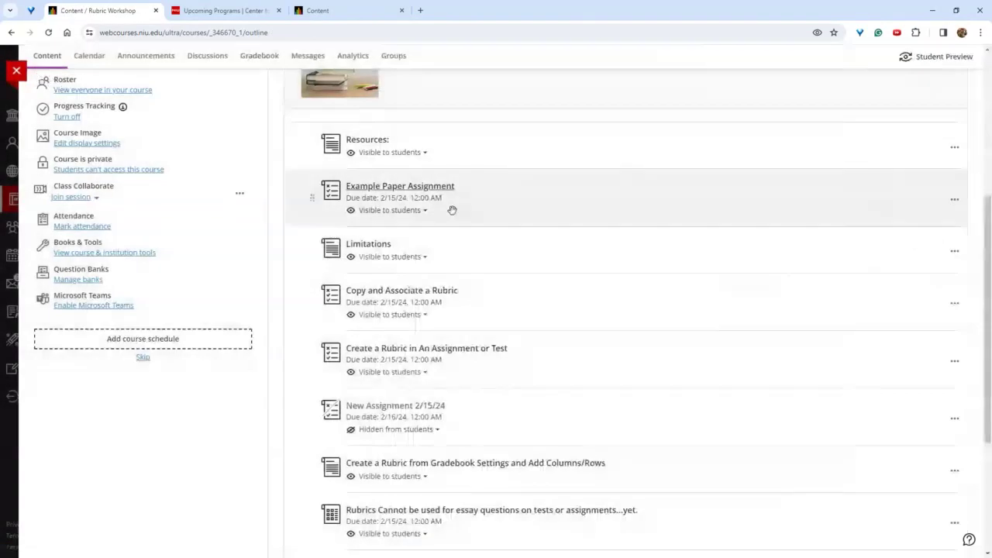
pyautogui.scroll(-2, 496, 284)
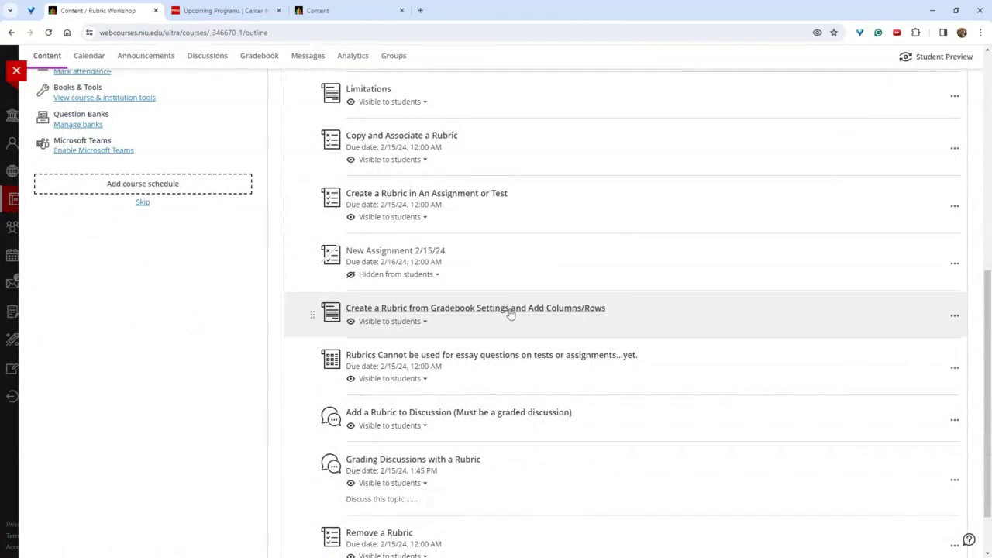
pyautogui.scroll(6, 671, 197)
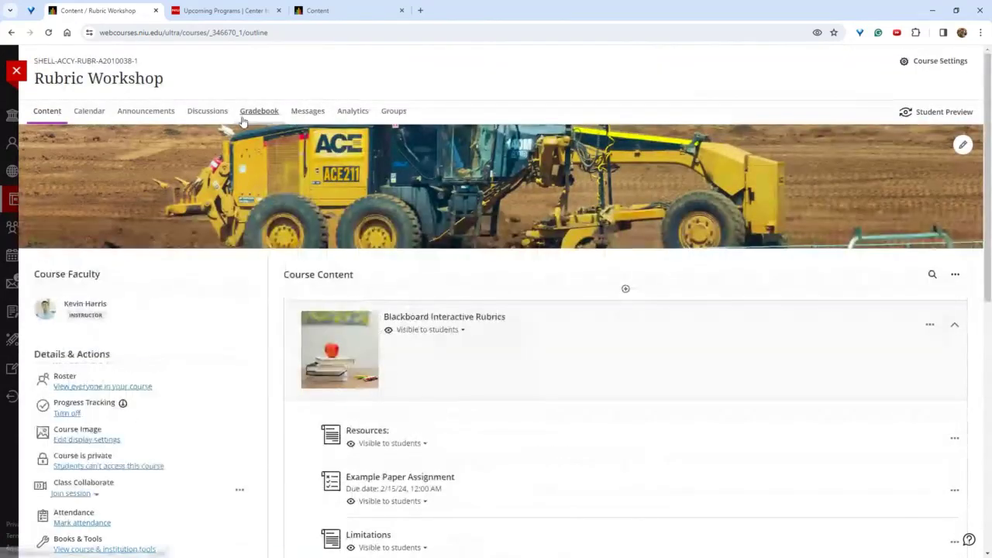
# Open the course's Gradebook Settings and find the Course Rubrics section.
pyautogui.click(260, 118)
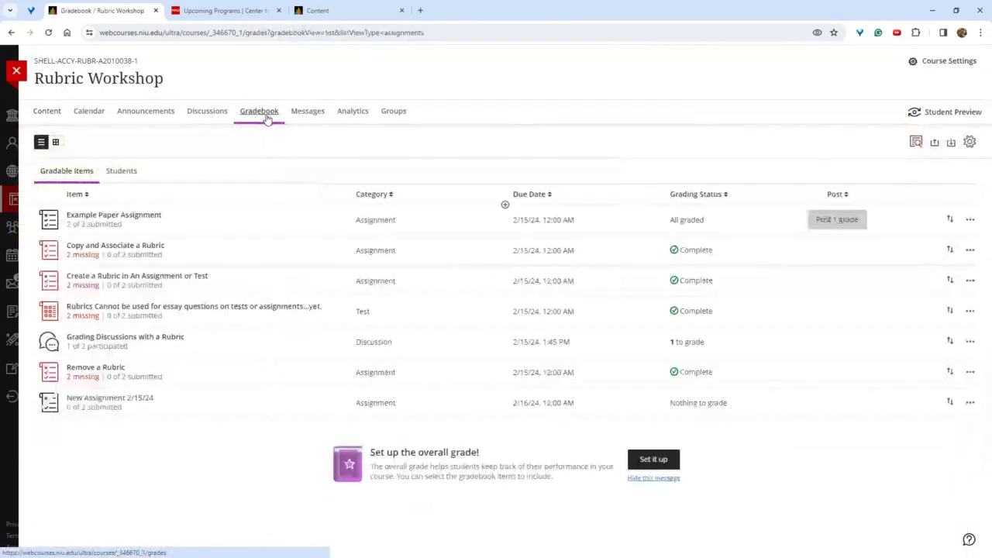
pyautogui.click(969, 143)
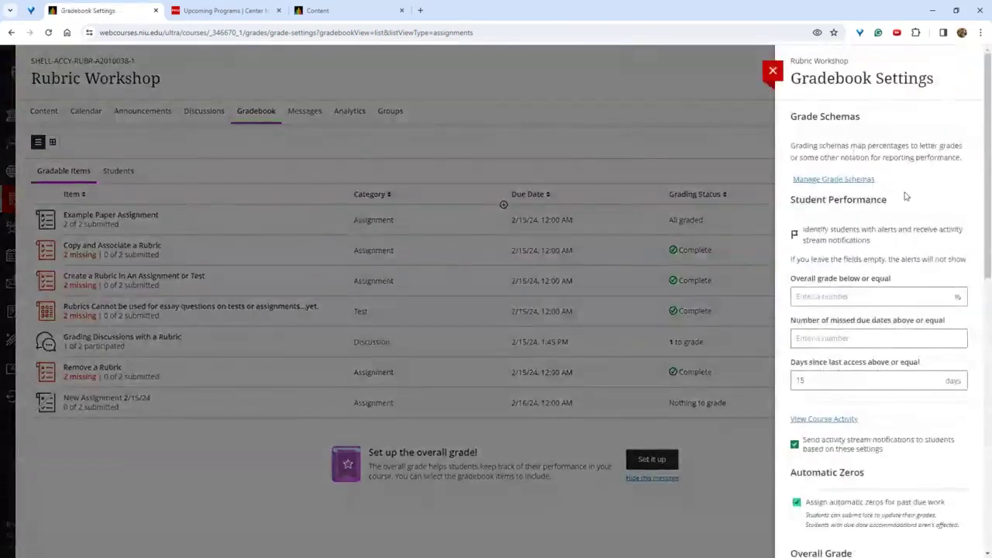
pyautogui.scroll(-3, 905, 197)
pyautogui.scroll(-3, 905, 197)
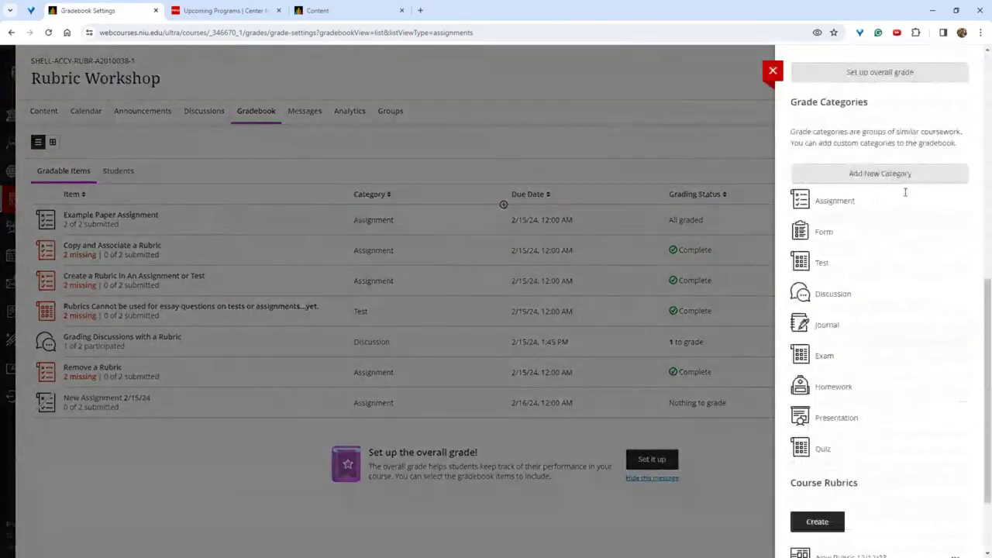
pyautogui.scroll(-2, 905, 197)
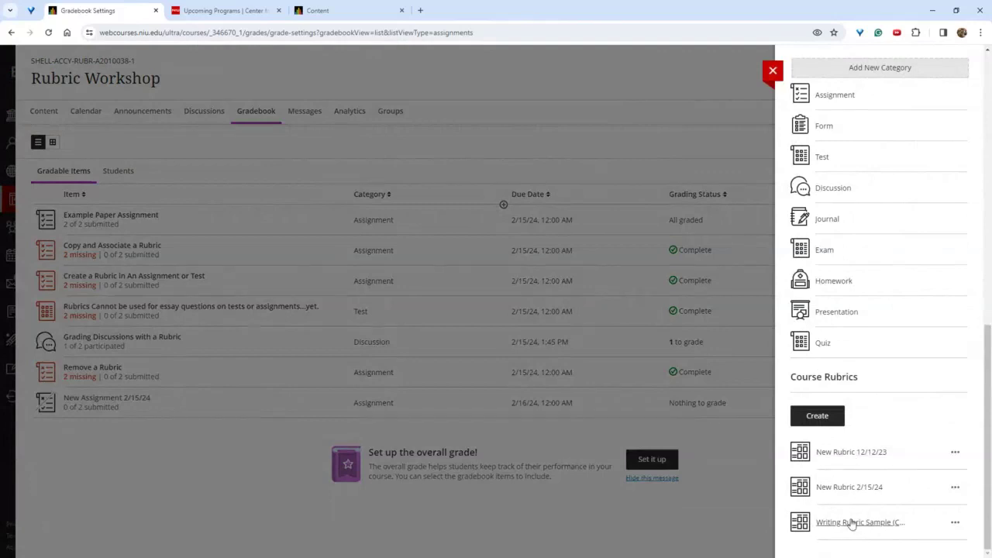
# Open a blank new rubric from the course rubrics, and close it and the Gradebook Settings without saving.
pyautogui.click(826, 423)
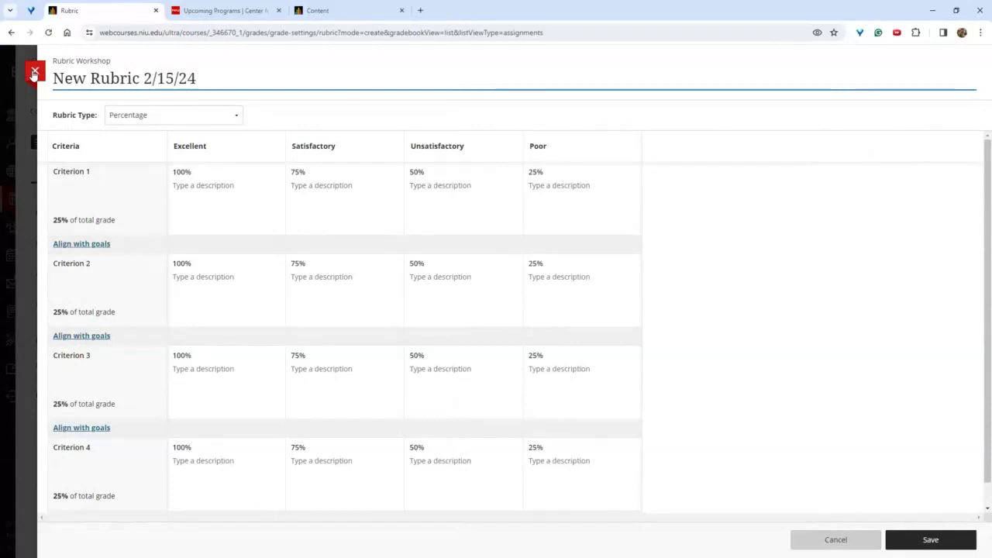
pyautogui.click(34, 72)
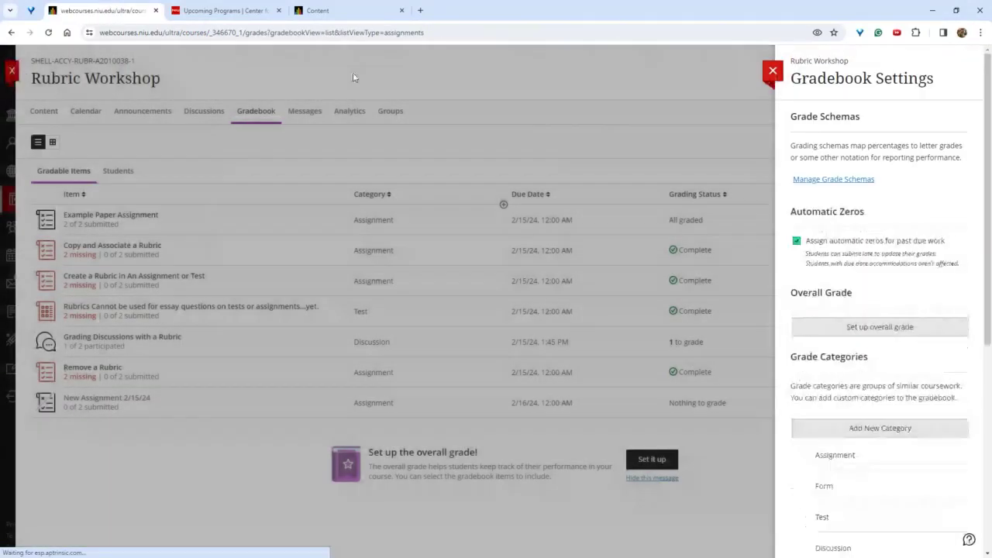
pyautogui.click(773, 71)
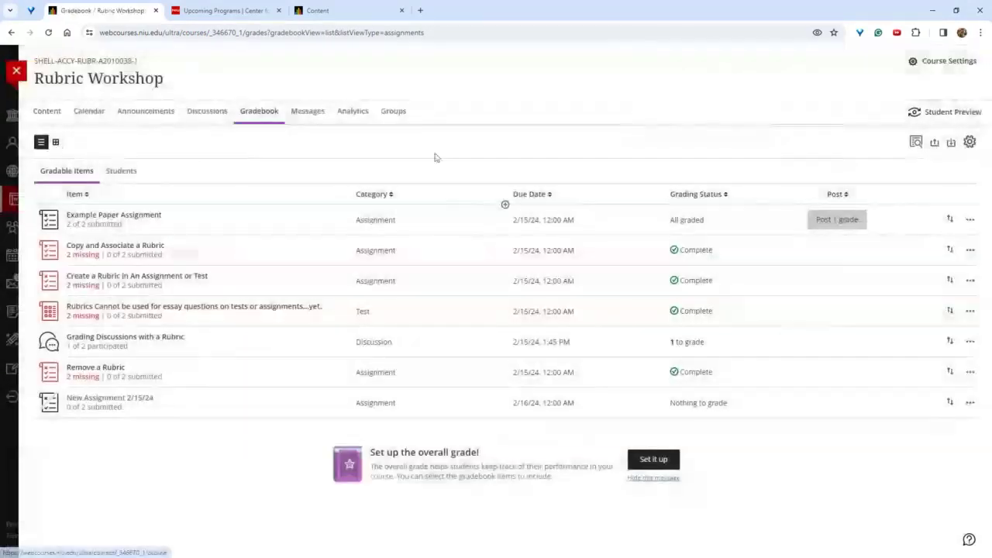
# Reopen the Gradebook Settings and view the available options for New Rubric 12/12/23 without choosing any.
pyautogui.click(969, 144)
pyautogui.scroll(-10, 939, 136)
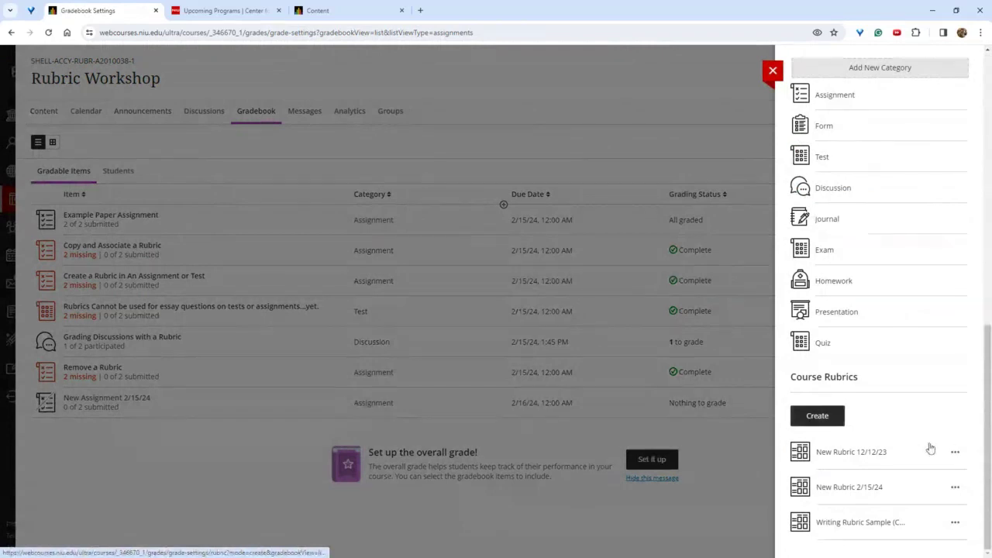
pyautogui.click(955, 452)
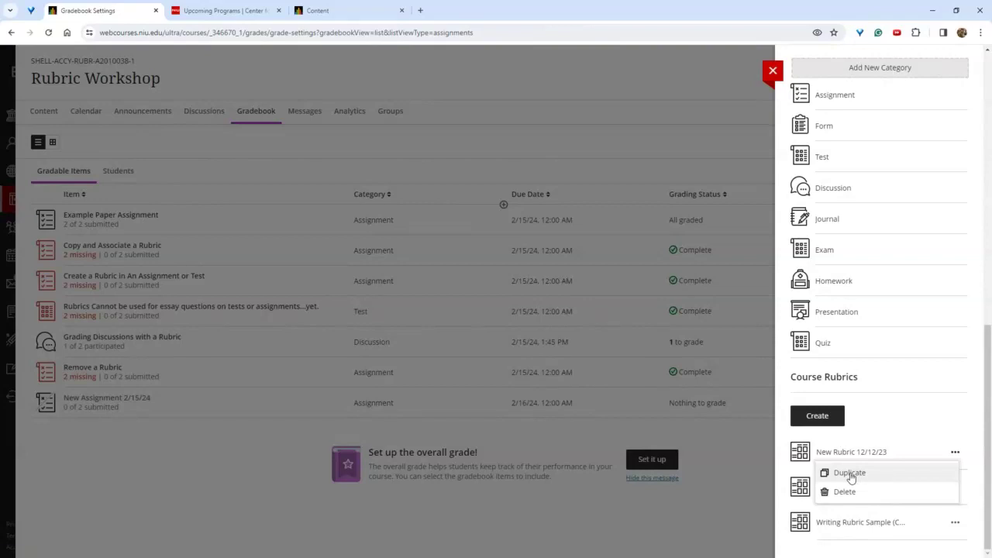
pyautogui.click(915, 443)
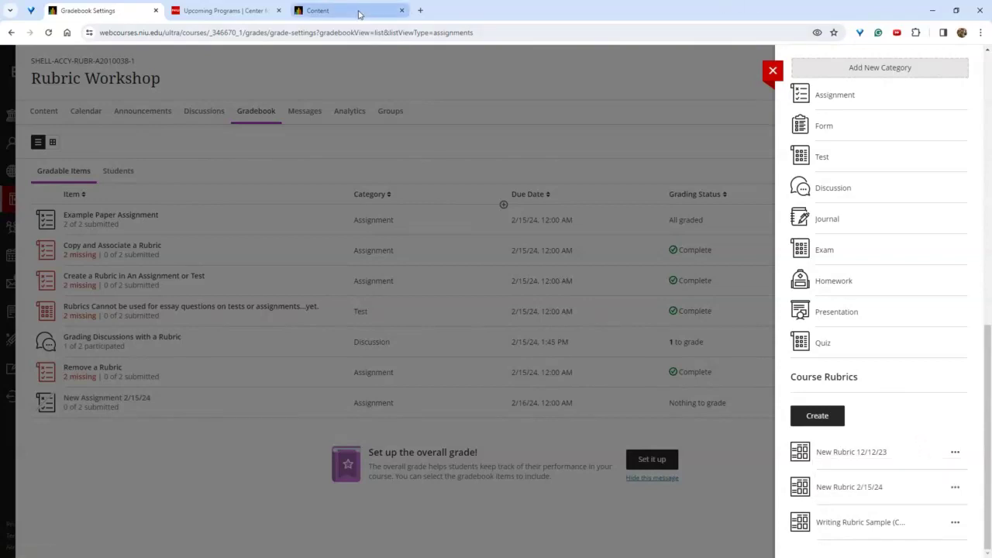
# Close the Gradebook Settings and leave the Rubric Workshop course to return to the course list.
pyautogui.click(245, 88)
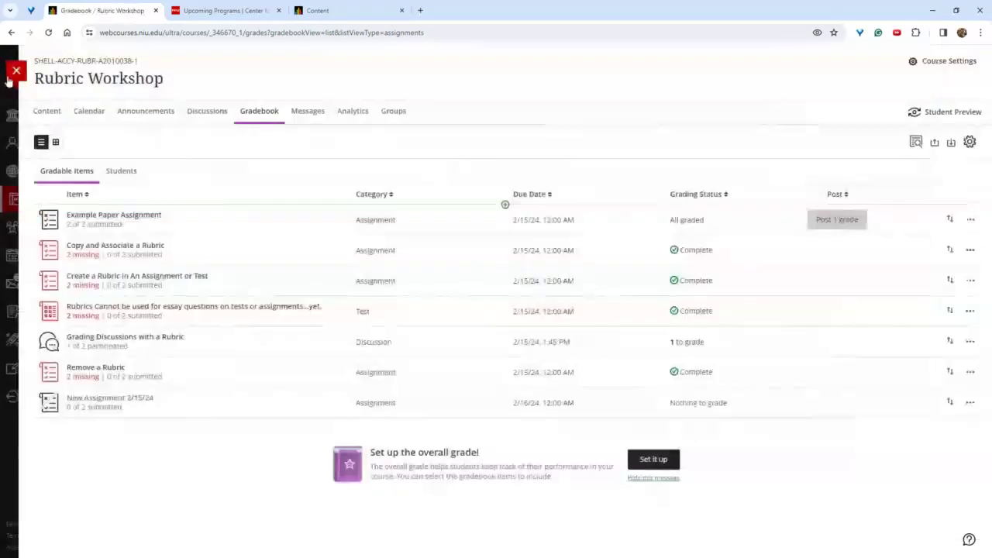
pyautogui.click(11, 69)
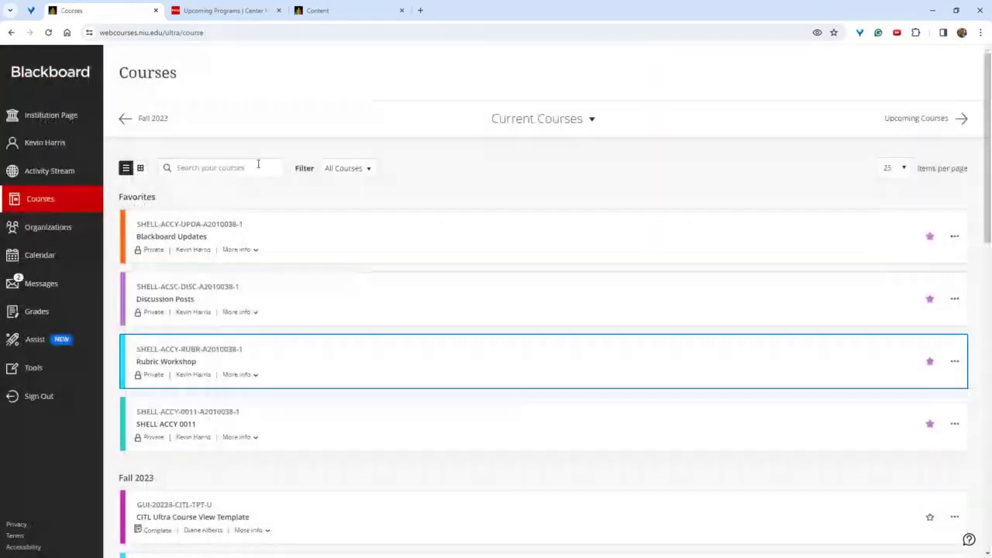
# Enter the Rubric Workshop course and open the test "Rubrics Cannot be used for essay questions on tests or assignments...yet.".
pyautogui.click(269, 355)
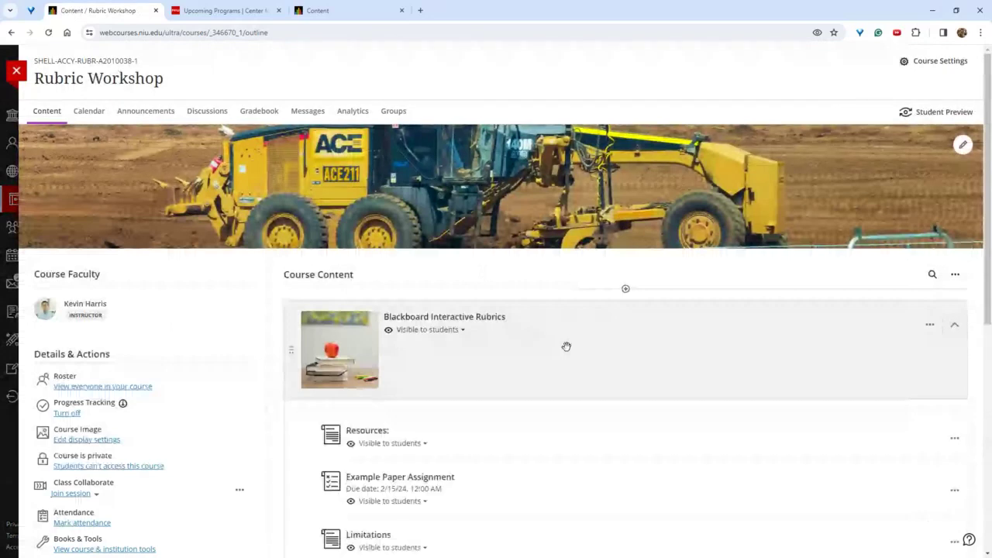
pyautogui.scroll(-1, 570, 347)
pyautogui.scroll(-5, 574, 346)
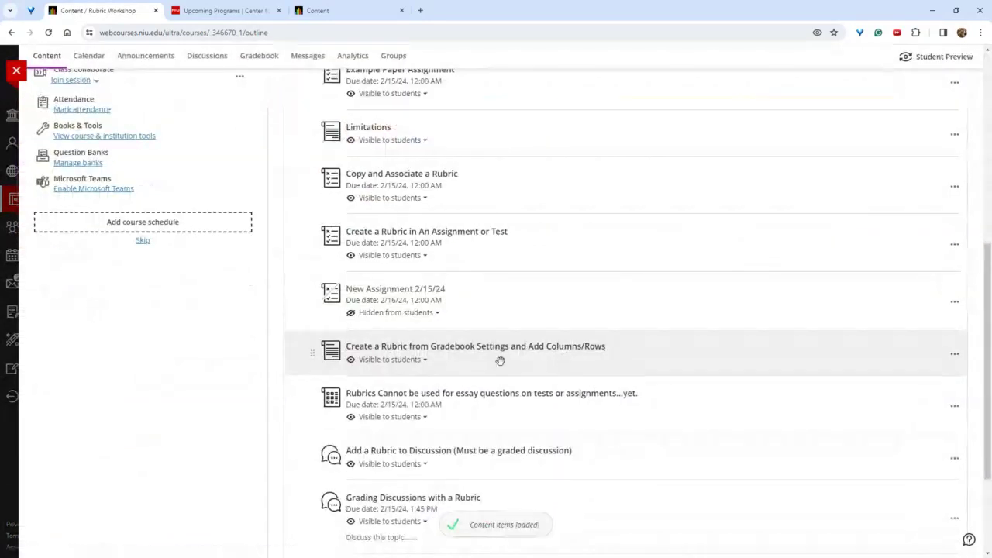
pyautogui.scroll(-1, 501, 359)
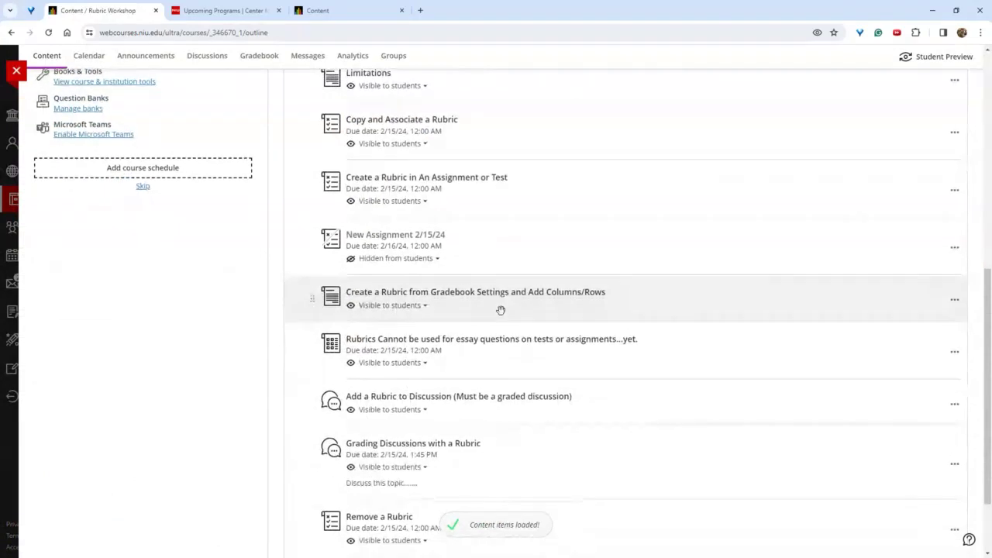
pyautogui.scroll(-1, 501, 308)
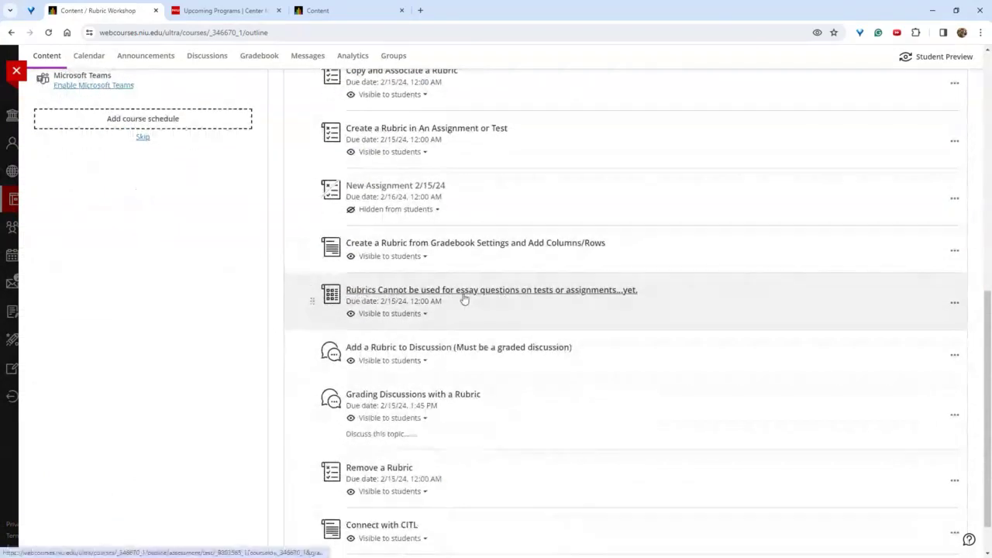
pyautogui.click(539, 299)
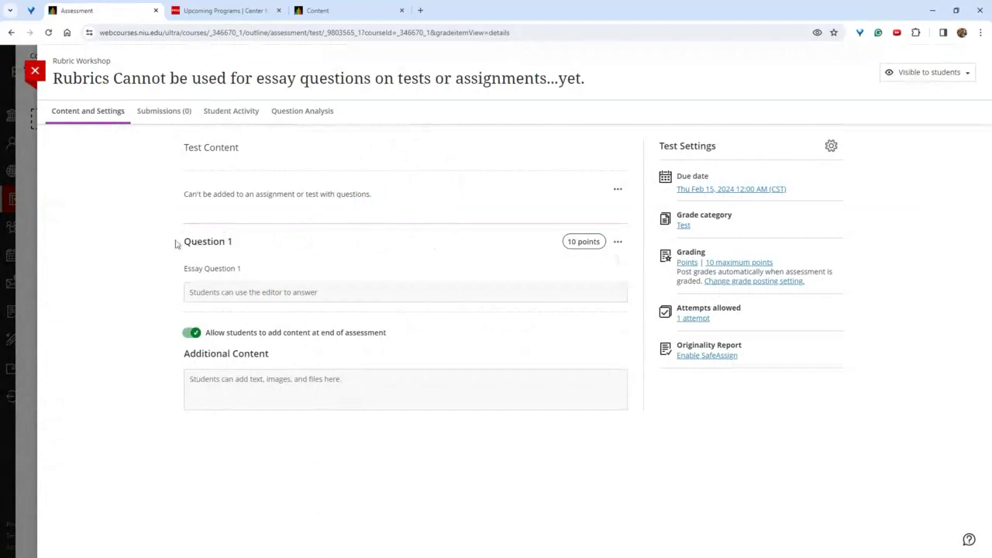
# Examine the grading rubric entry in the test's settings, and return to the course content without saving.
pyautogui.click(831, 146)
pyautogui.scroll(-7, 852, 240)
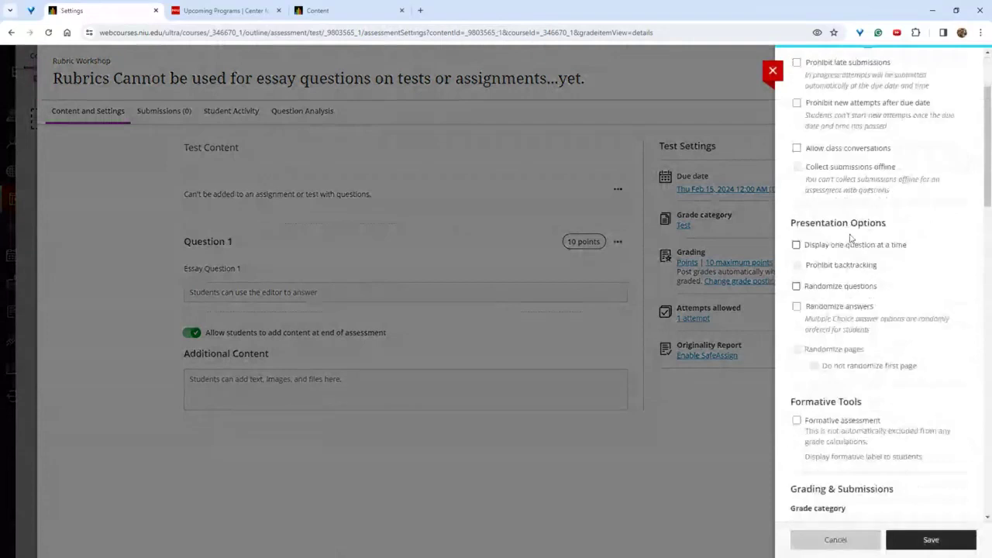
pyautogui.scroll(-8, 851, 234)
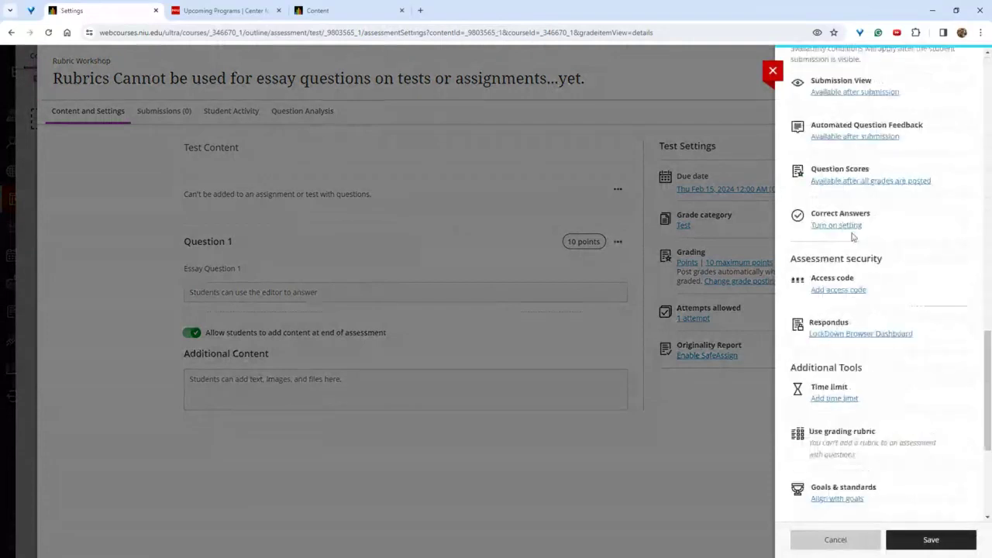
pyautogui.scroll(-1, 852, 236)
pyautogui.moveTo(856, 403); pyautogui.dragTo(797, 396)
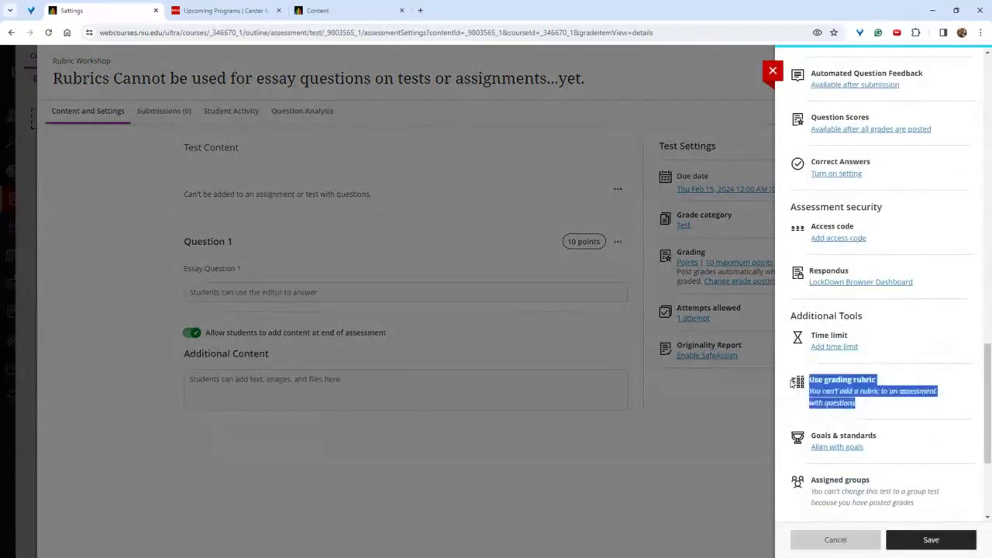
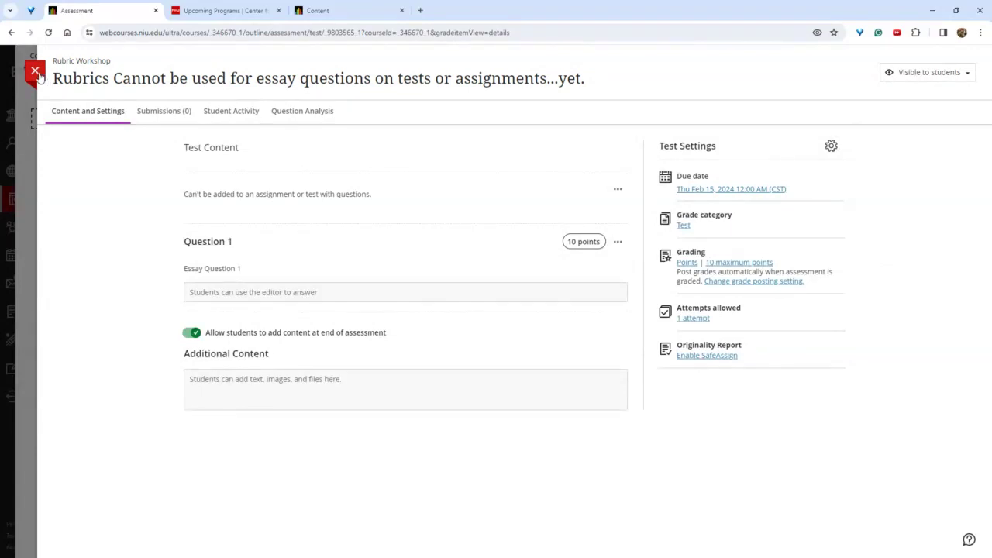
pyautogui.click(32, 180)
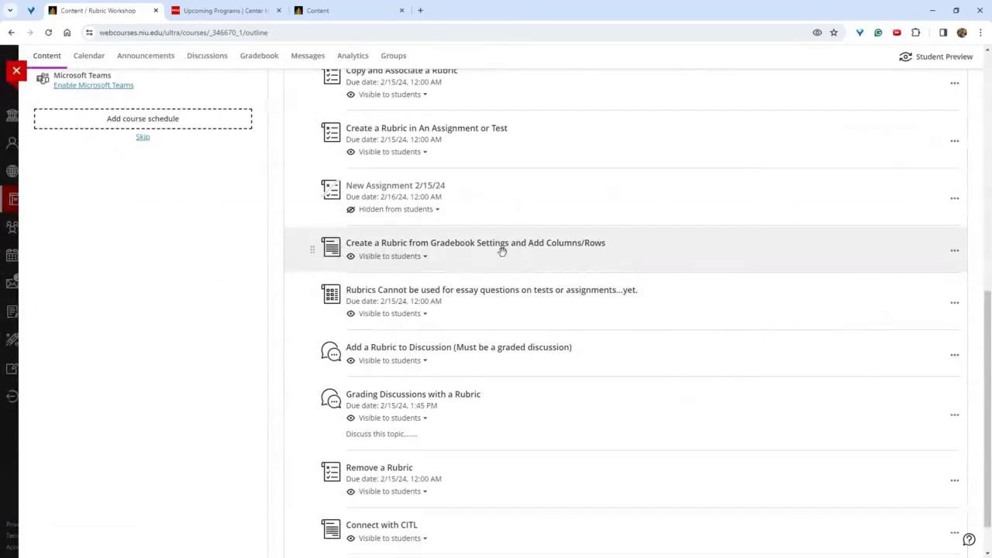
# Open the discussion "Add a Rubric to Discussion (Must be a graded discussion)" and review its settings without changing anything.
pyautogui.scroll(-1, 502, 250)
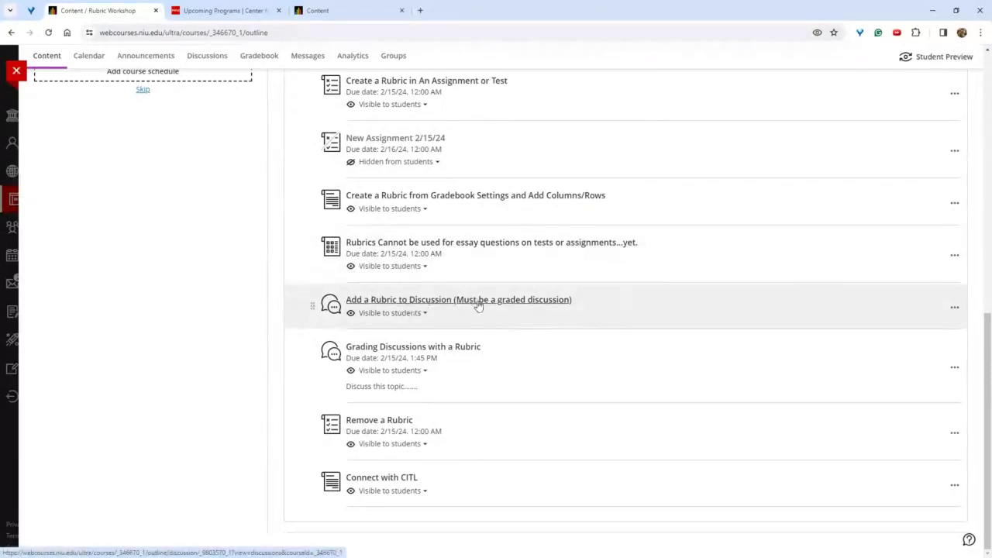
pyautogui.click(604, 306)
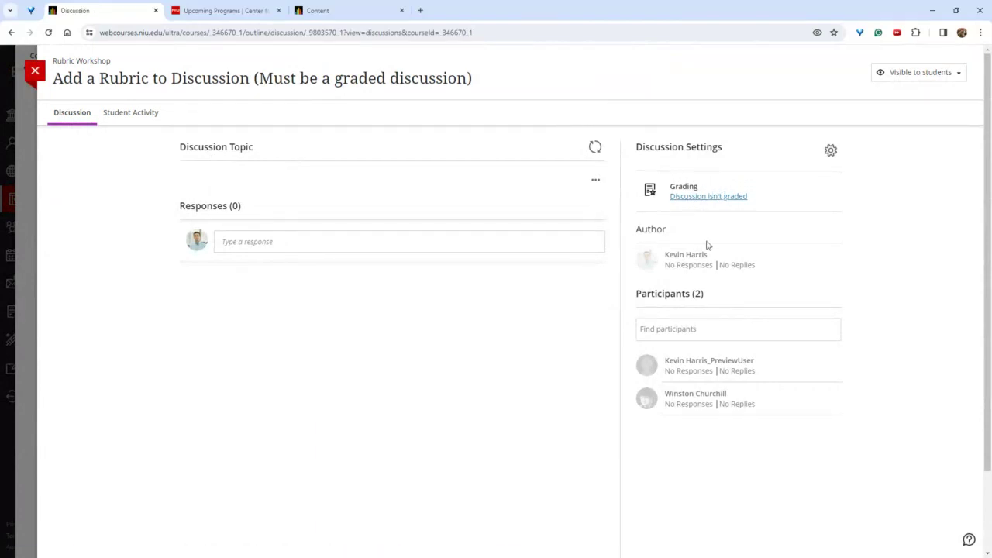
pyautogui.click(832, 152)
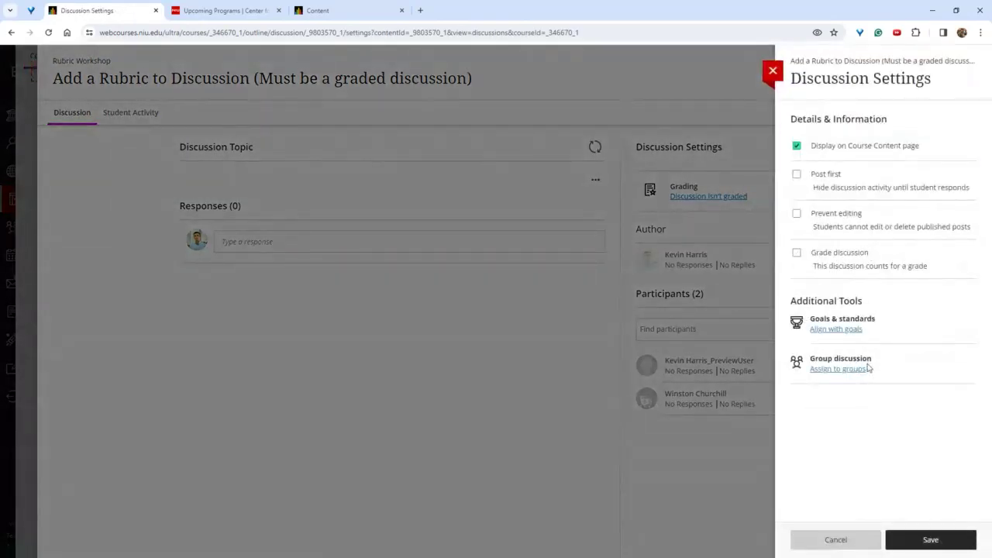
pyautogui.click(771, 73)
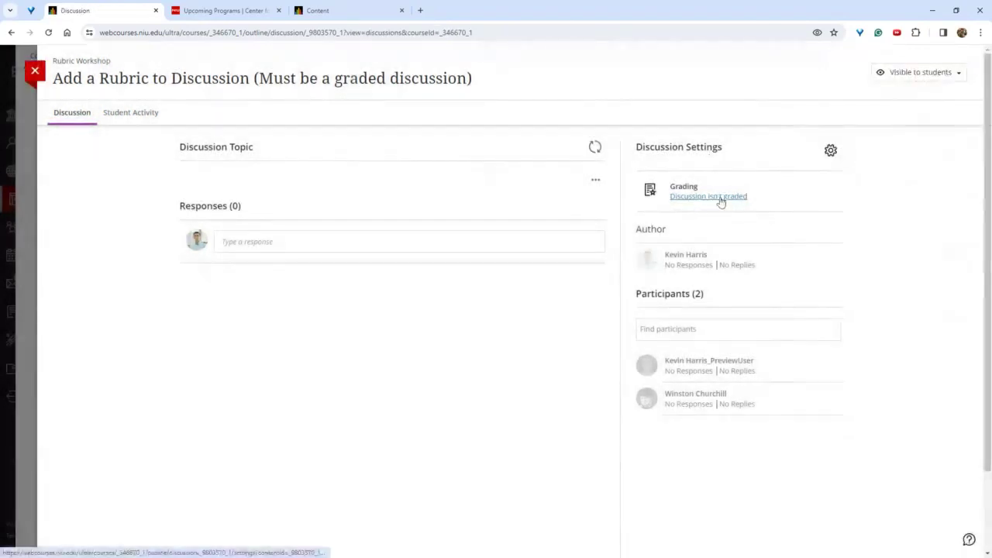
# Enable Grade discussion in the discussion's settings and find the grading rubric option.
pyautogui.click(830, 151)
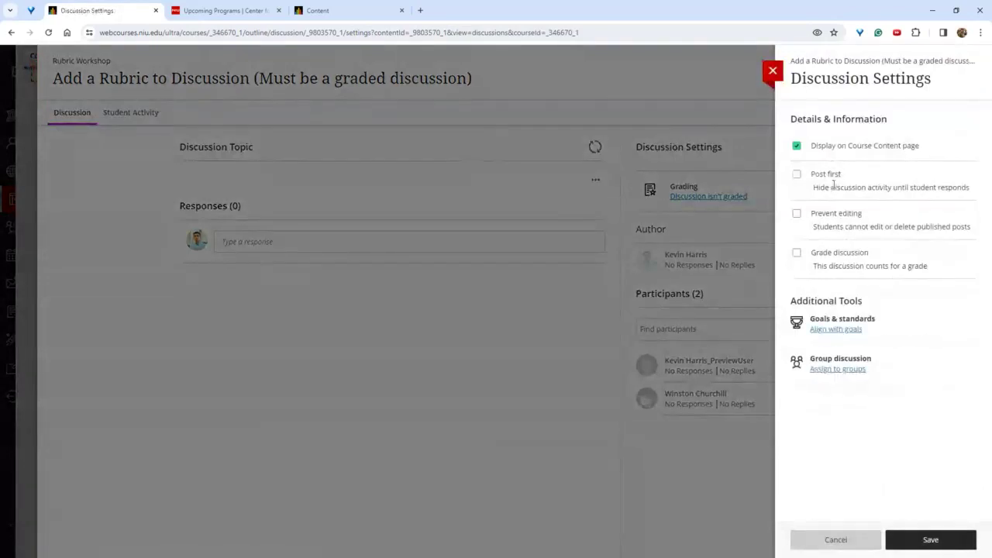
pyautogui.click(797, 255)
pyautogui.scroll(-2, 791, 233)
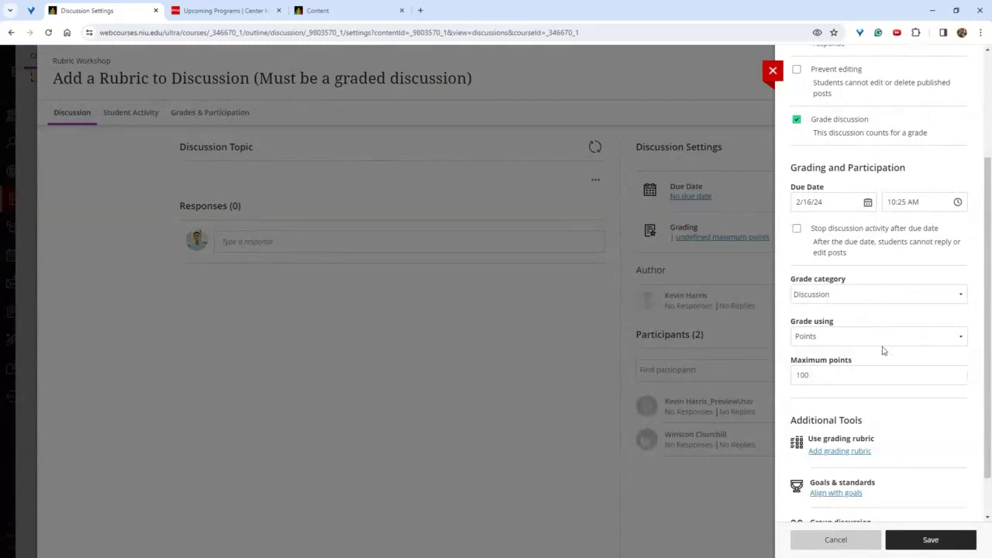
pyautogui.scroll(-1, 829, 341)
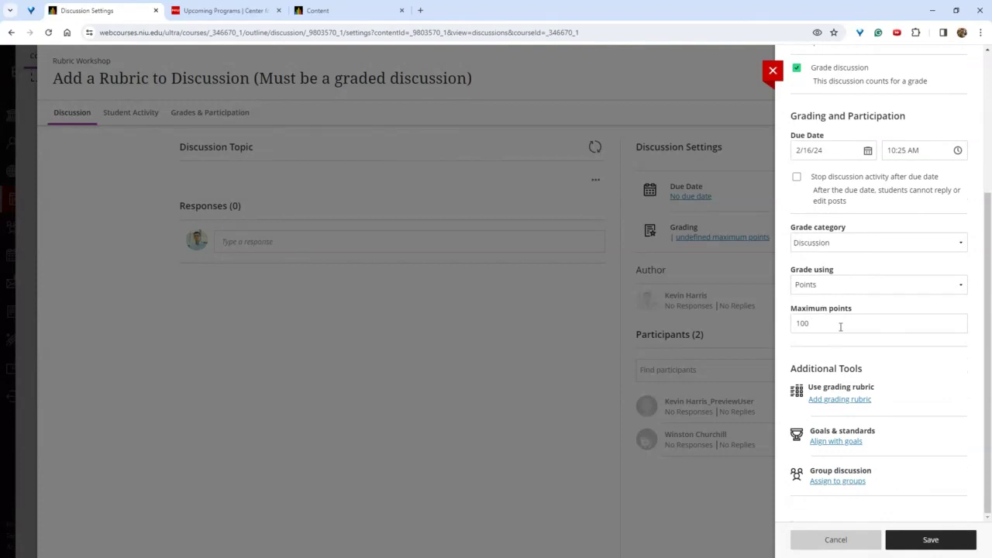
# Add the course rubric "Writing Rubric Sample (Completed) 1" to the discussion and save its settings.
pyautogui.click(833, 400)
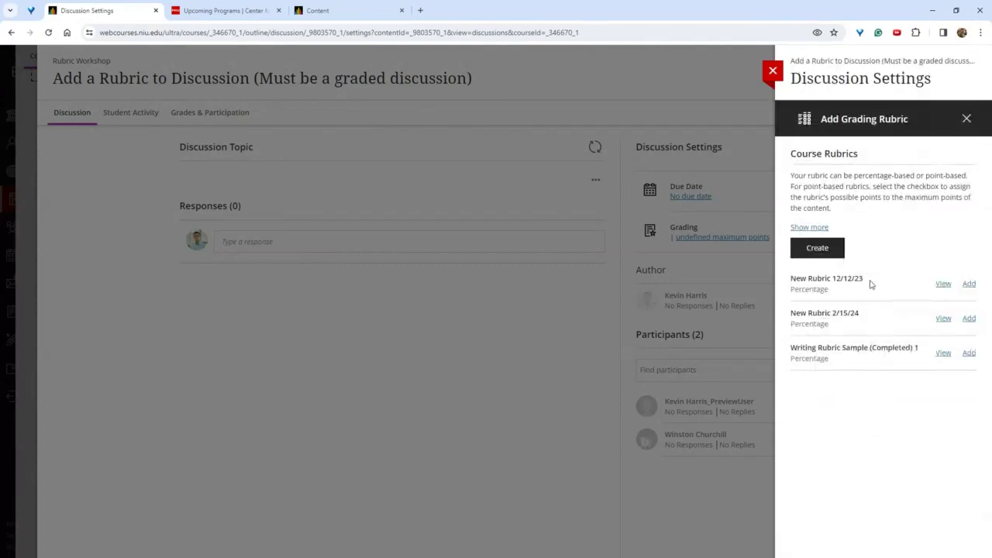
pyautogui.click(969, 354)
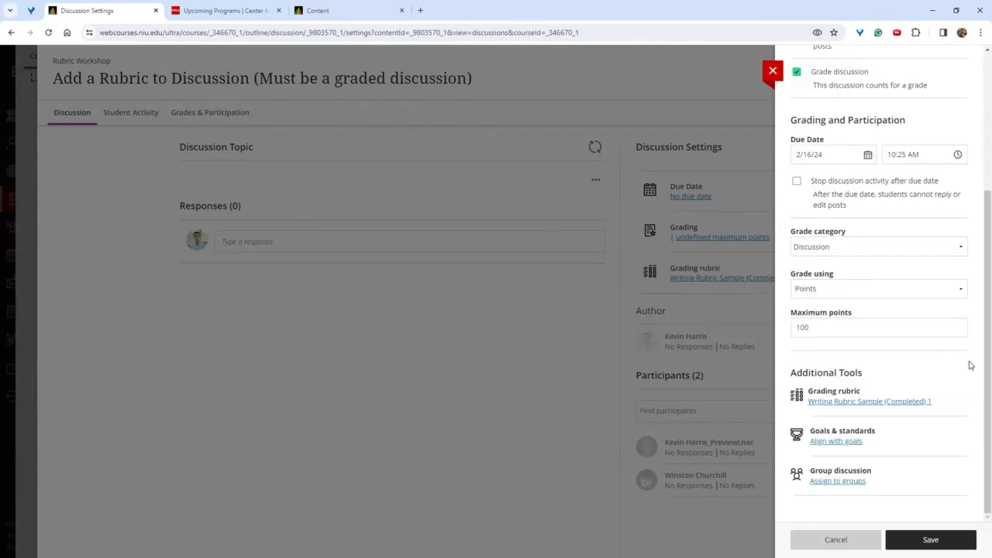
pyautogui.click(928, 540)
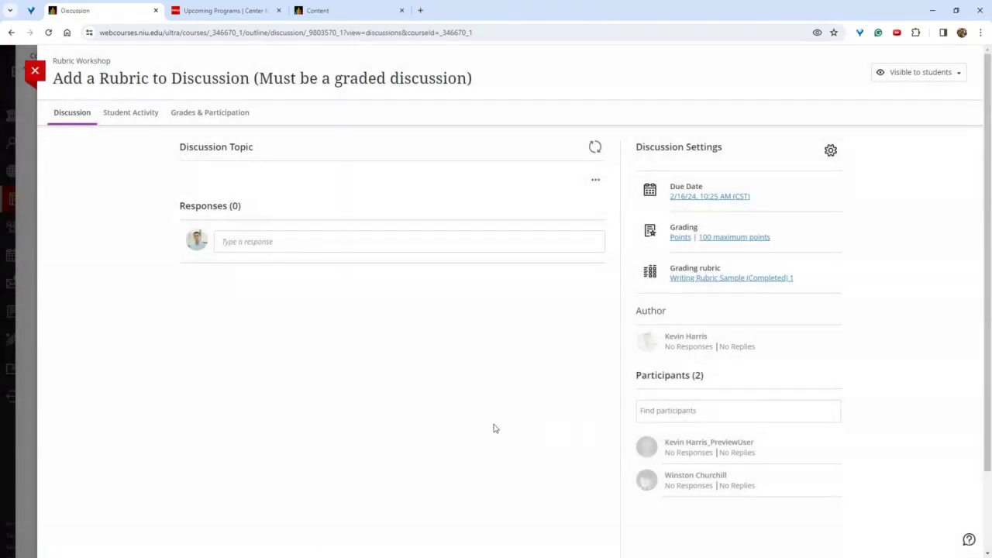
# Review the discussion's student activity, participation list and preview student's grading page, and return to the course content.
pyautogui.click(127, 124)
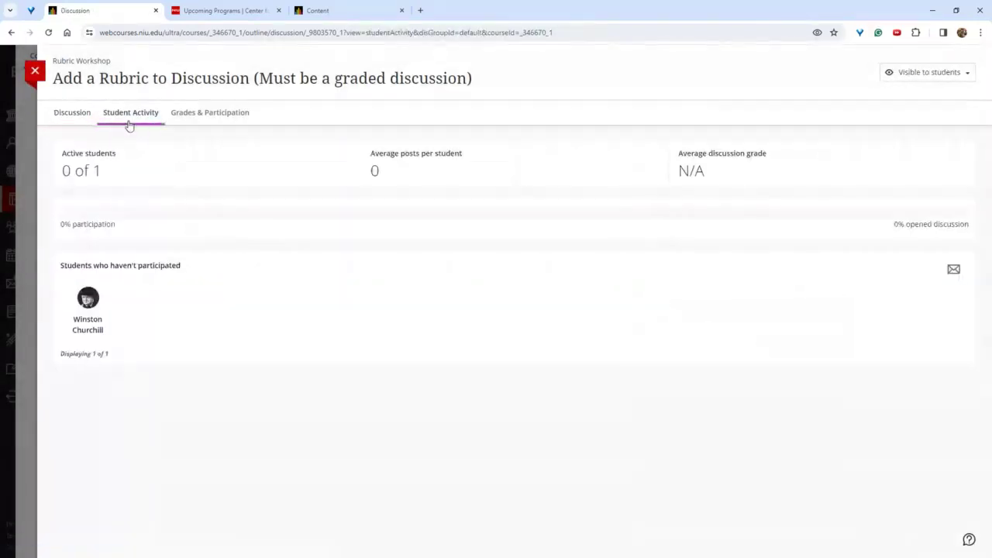
pyautogui.click(200, 112)
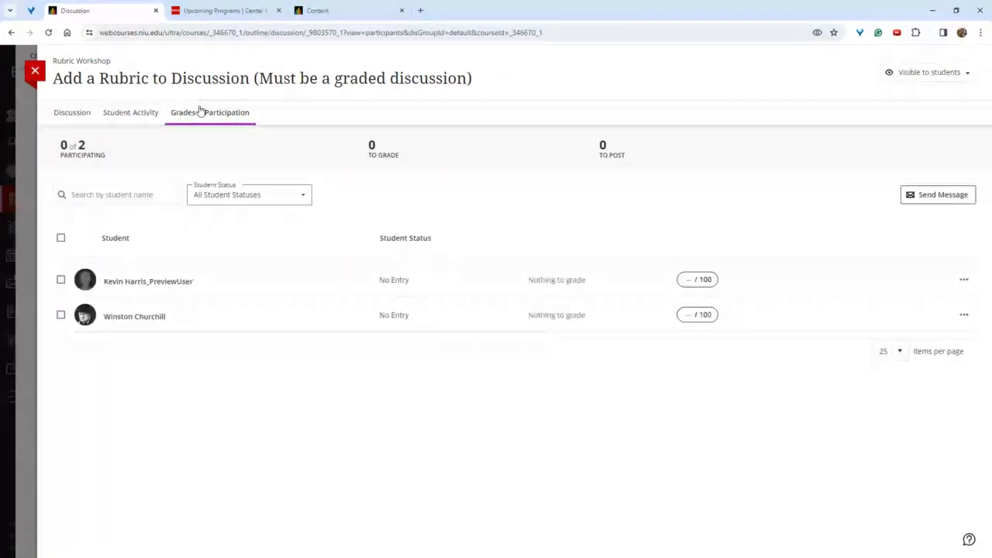
pyautogui.click(297, 292)
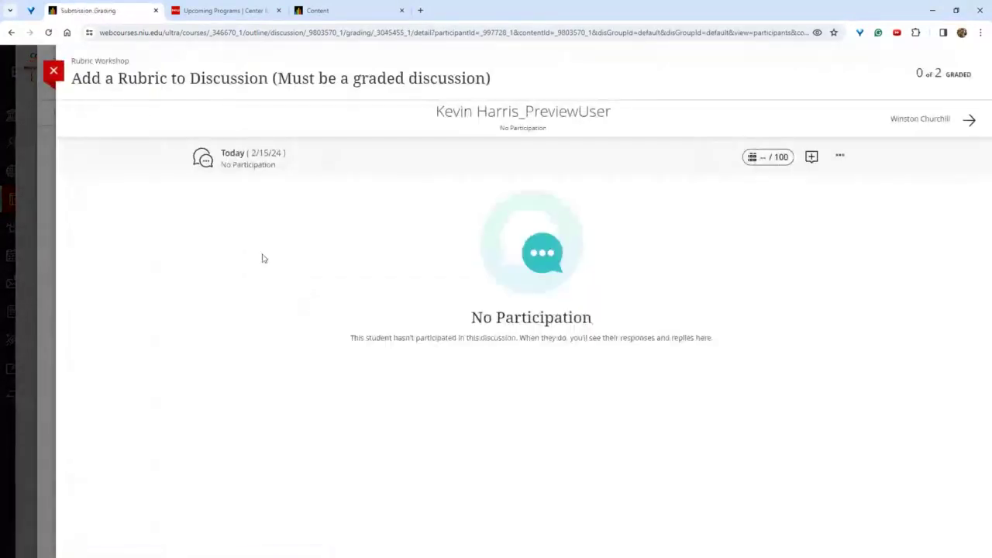
pyautogui.click(54, 71)
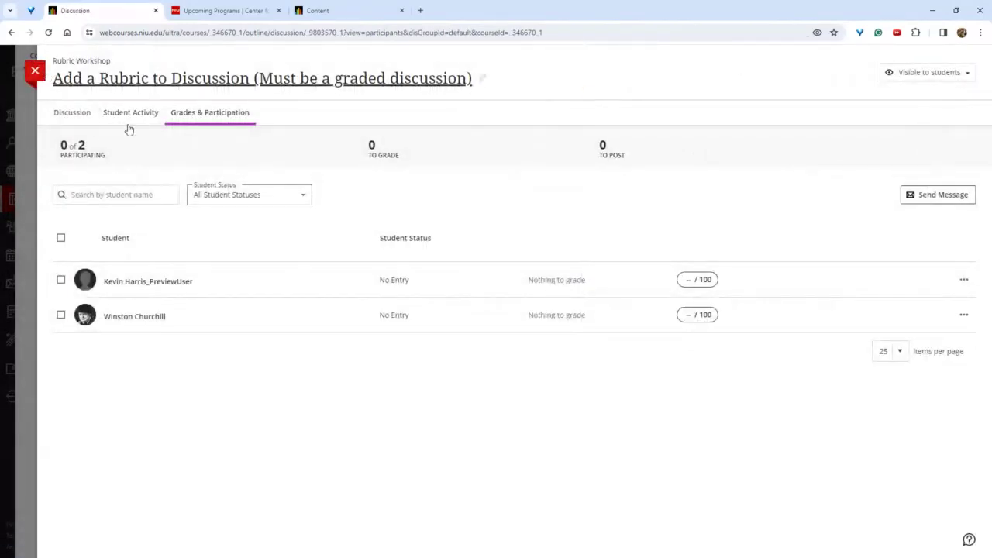
pyautogui.click(35, 71)
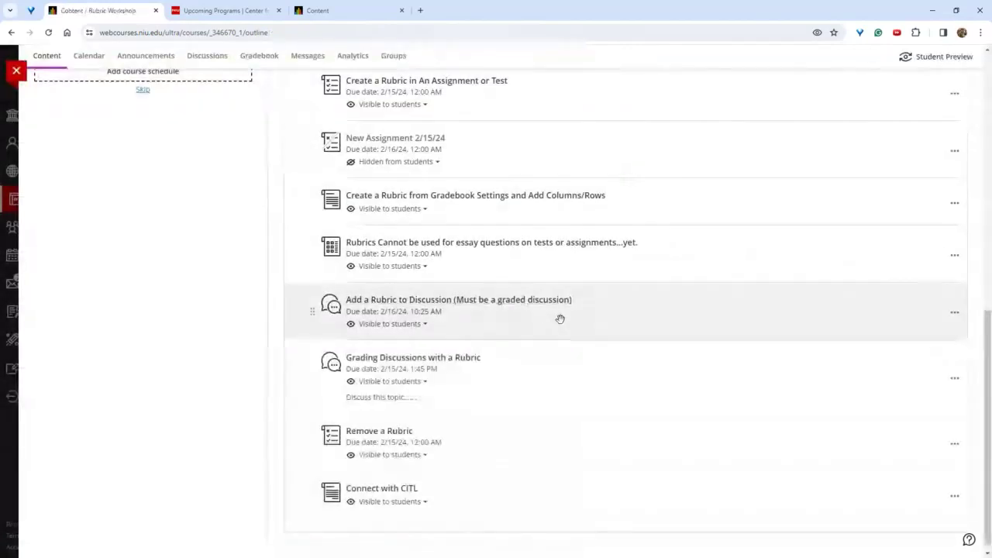
# Open the "Grading Discussions with a Rubric" discussion and check the grading options and attached rubric in its settings.
pyautogui.click(539, 370)
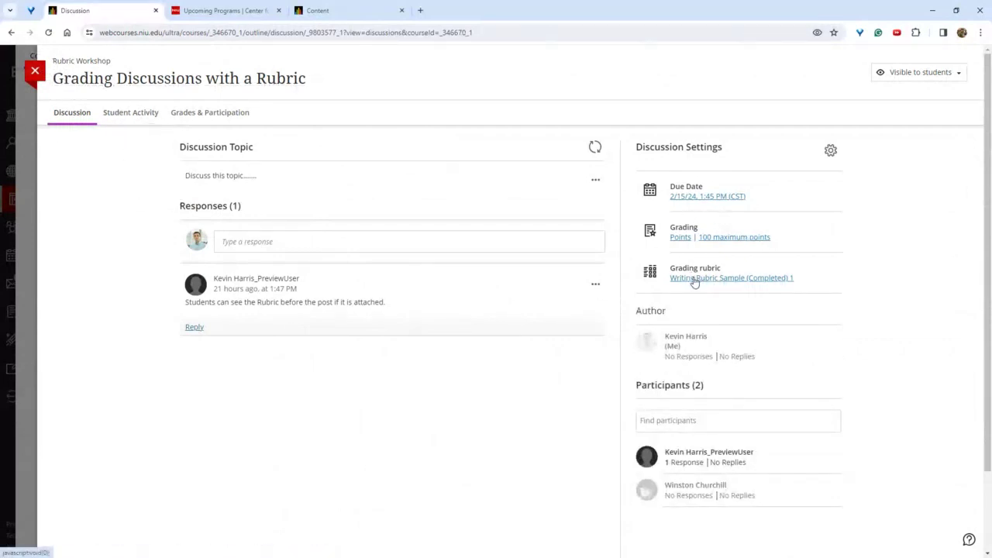
pyautogui.click(830, 152)
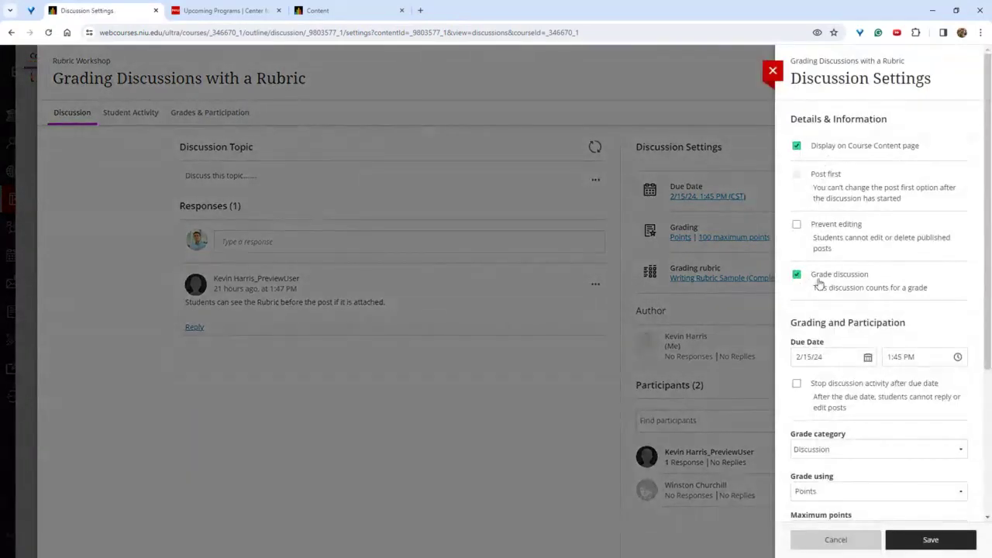
pyautogui.scroll(-3, 819, 283)
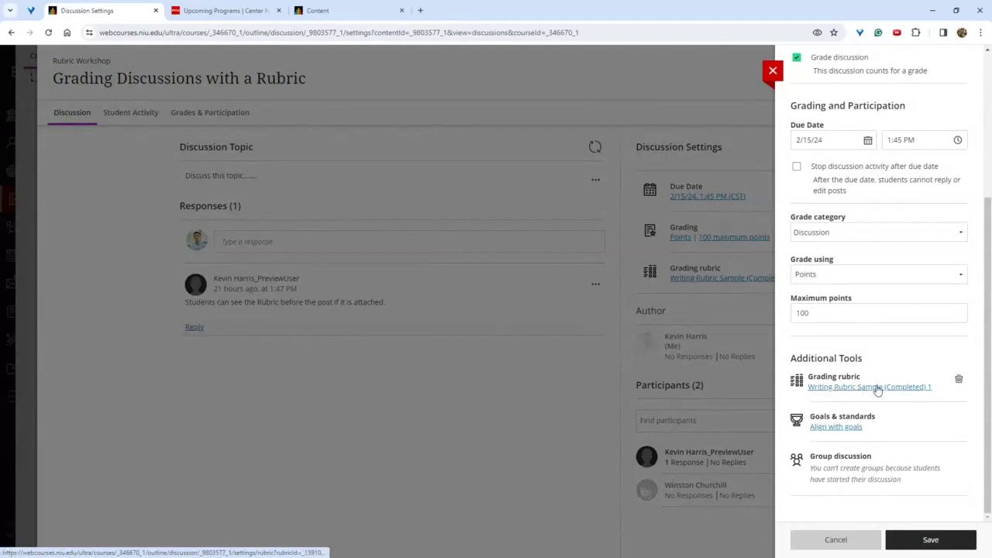
pyautogui.click(773, 71)
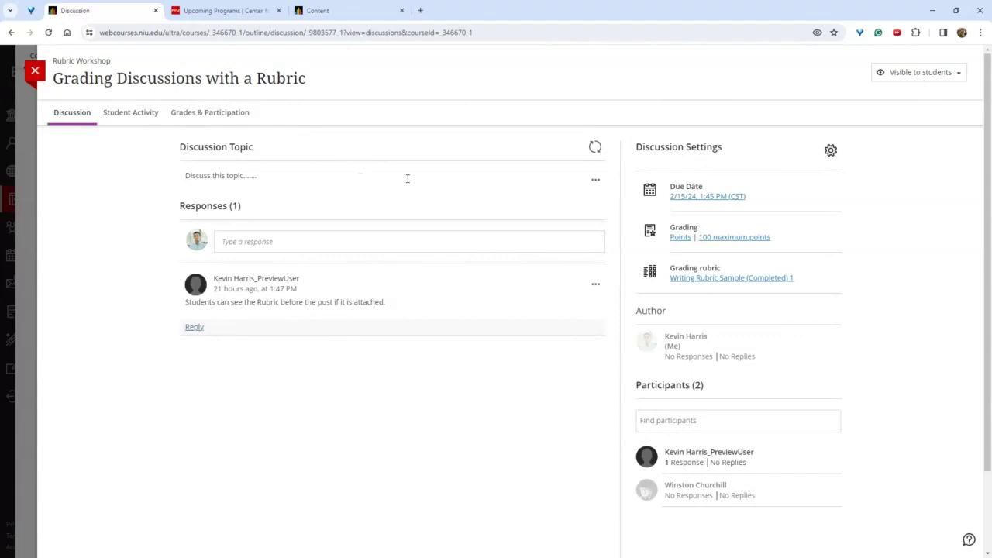
# Open the preview student's discussion entry for grading and show its rubric with the level descriptions.
pyautogui.click(138, 124)
pyautogui.click(214, 120)
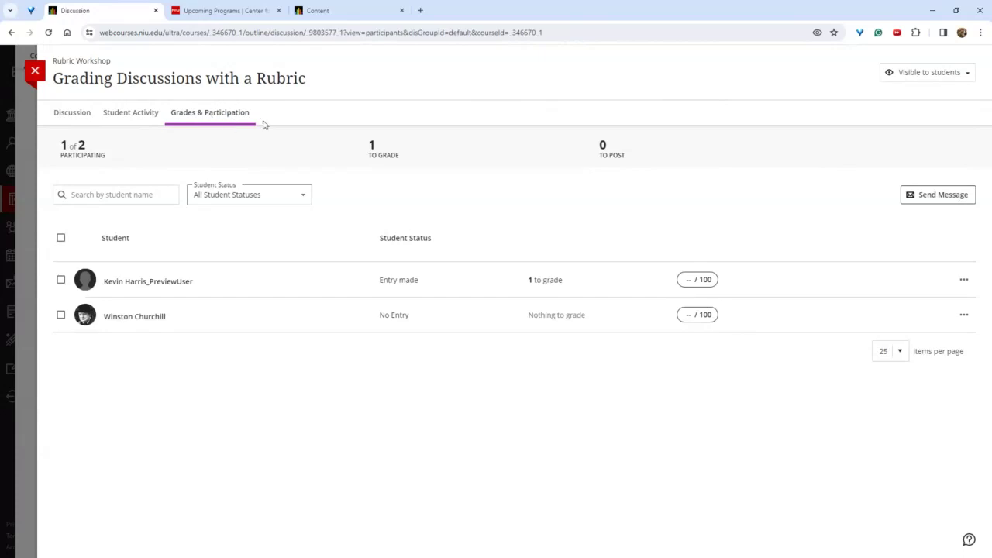
pyautogui.click(265, 283)
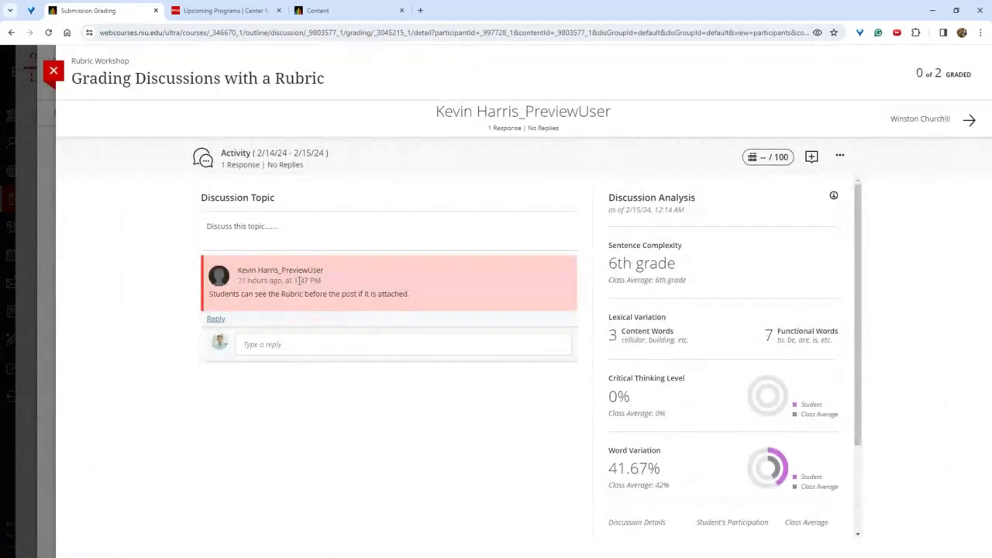
pyautogui.click(755, 161)
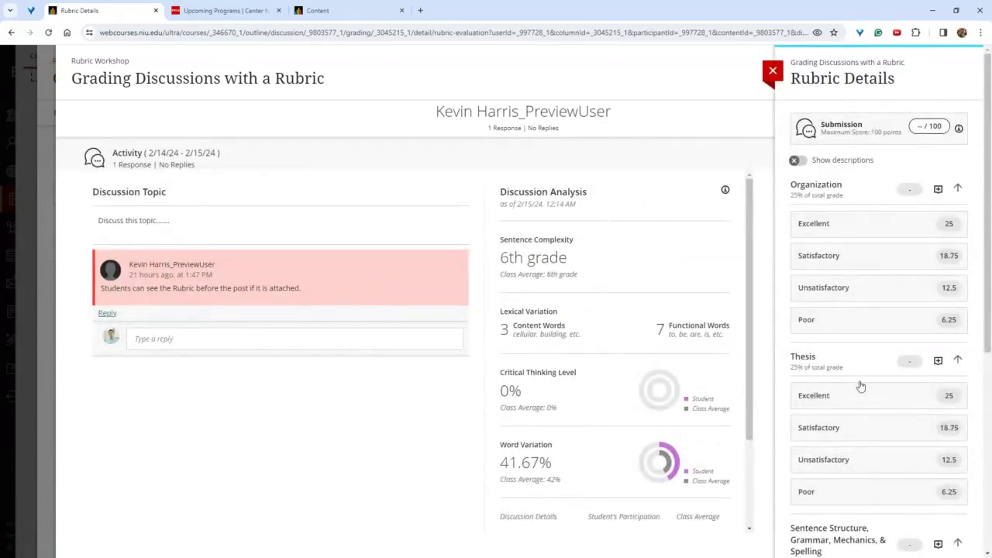
pyautogui.click(798, 161)
# Rate the post Excellent for Organization, Satisfactory for Thesis, Excellent for Sentence Structure, Grammar, Mechanics, & Spelling, and Unsatisfactory for Analysis.
pyautogui.click(865, 251)
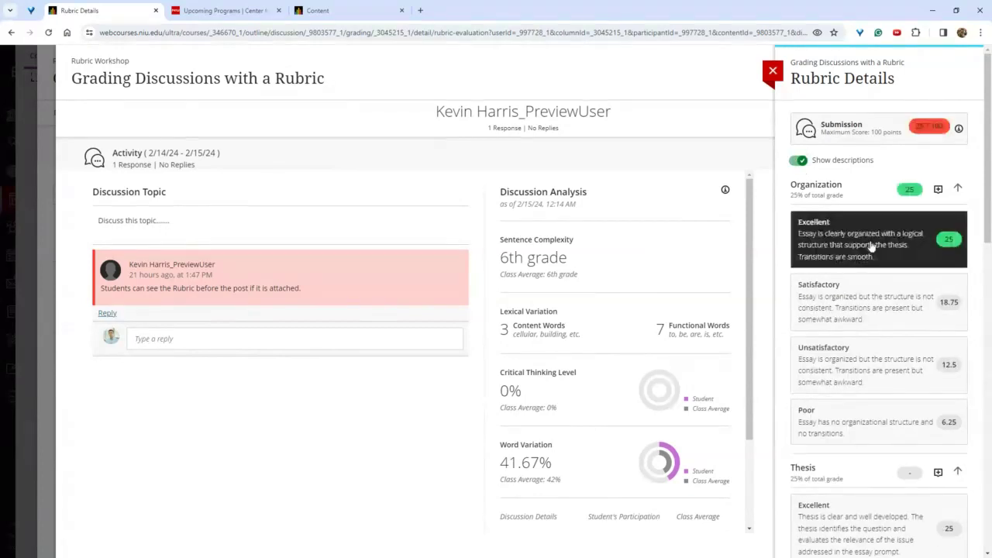
pyautogui.scroll(-1, 883, 252)
pyautogui.scroll(-2, 882, 326)
pyautogui.click(878, 380)
pyautogui.scroll(-4, 854, 264)
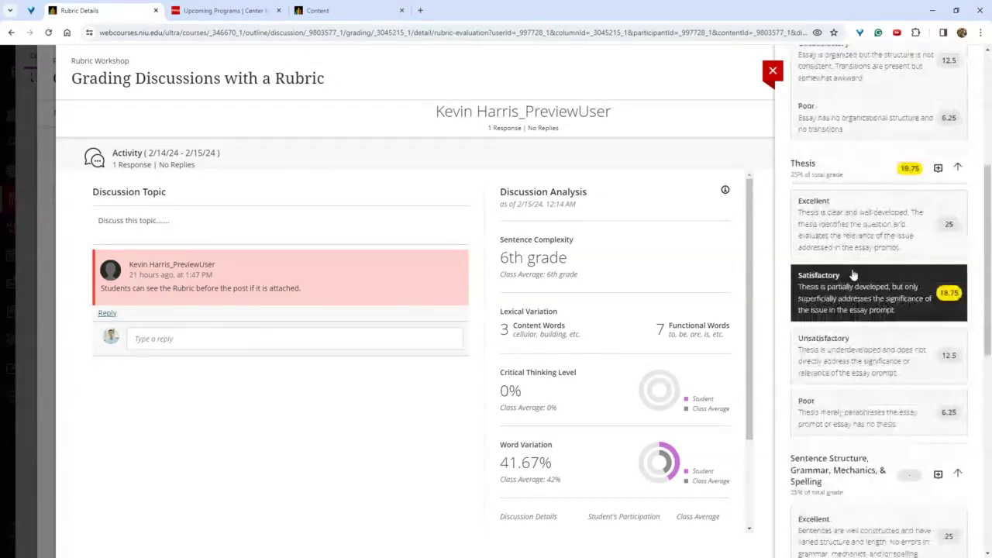
pyautogui.click(878, 388)
pyautogui.scroll(-5, 881, 392)
pyautogui.click(884, 446)
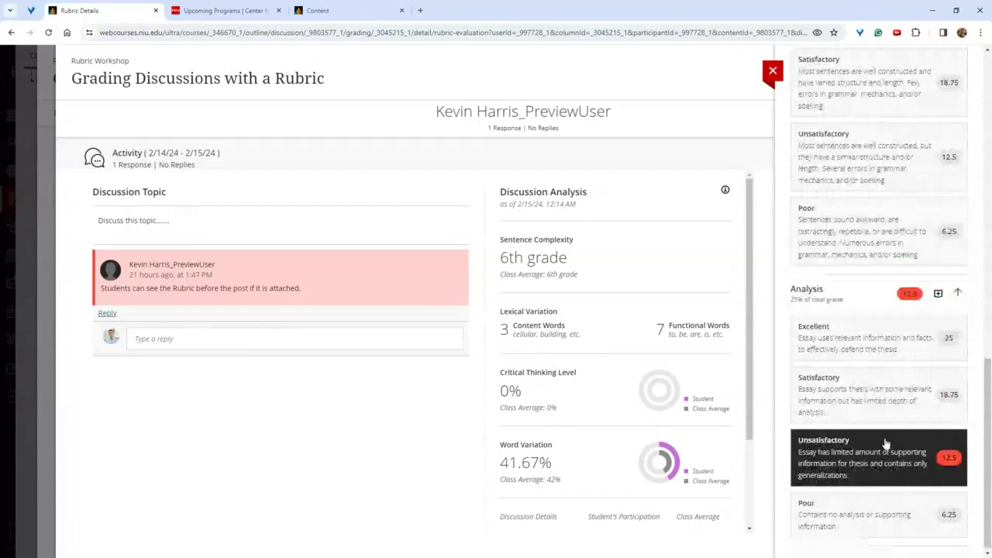
# Review the rubric score and the preview student's feedback form for the graded discussion, and return to the course content.
pyautogui.scroll(10, 845, 326)
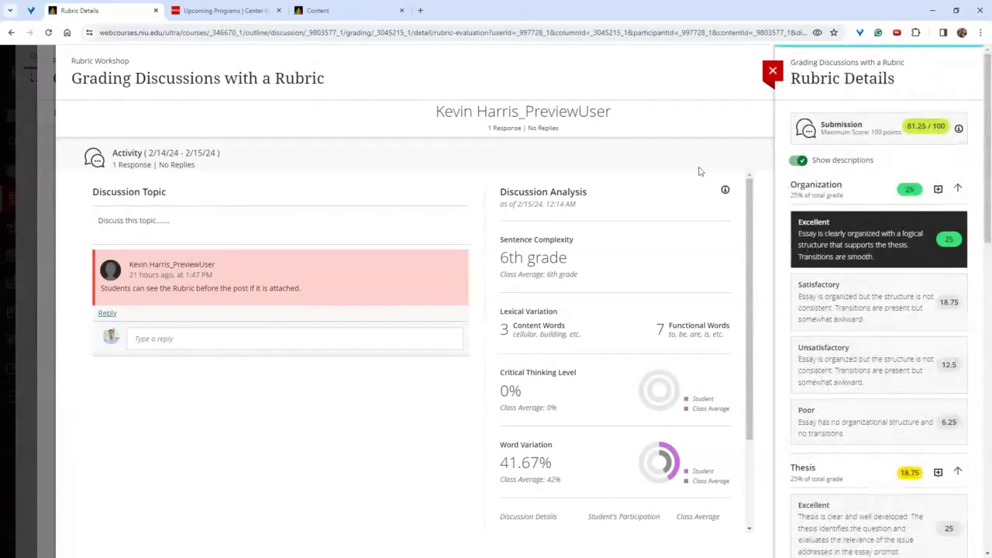
pyautogui.click(771, 71)
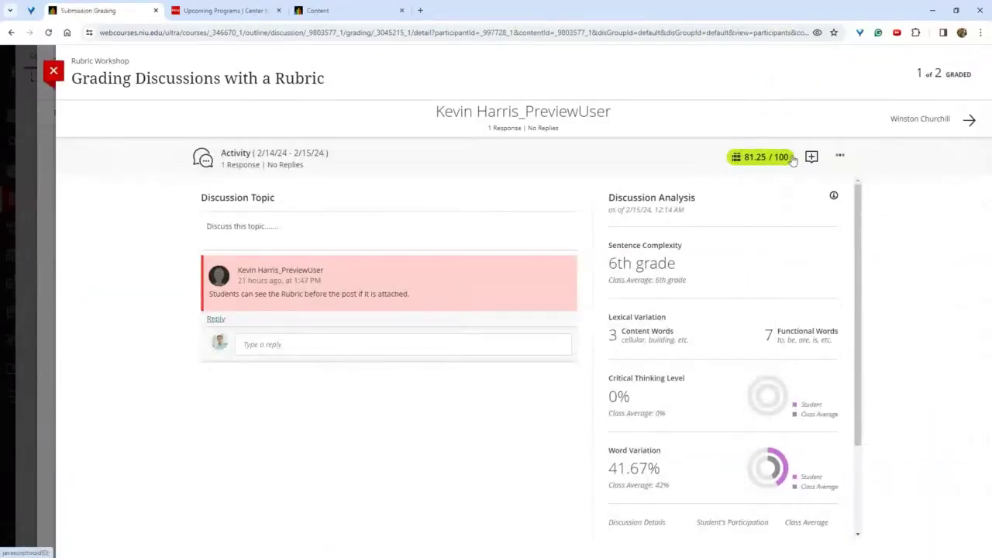
pyautogui.click(811, 157)
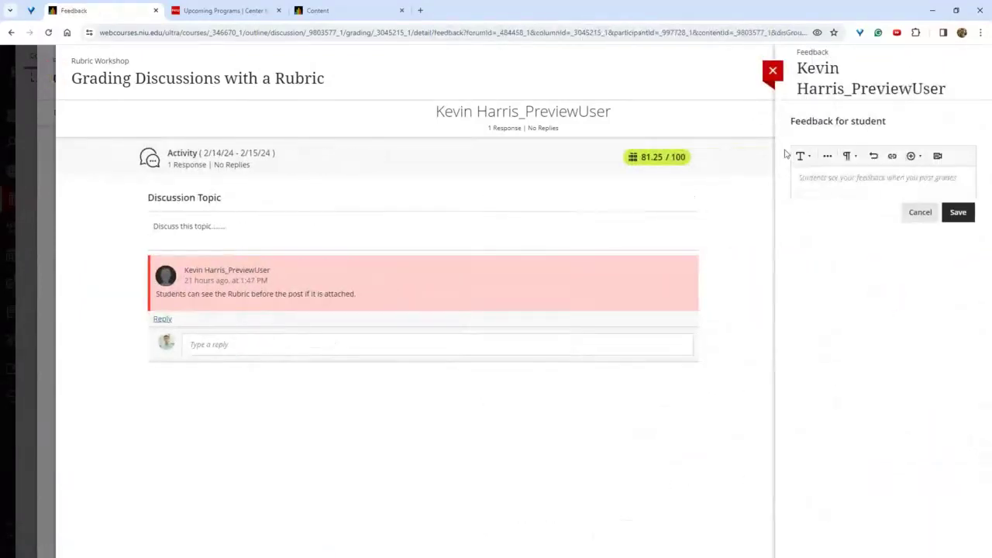
pyautogui.click(773, 70)
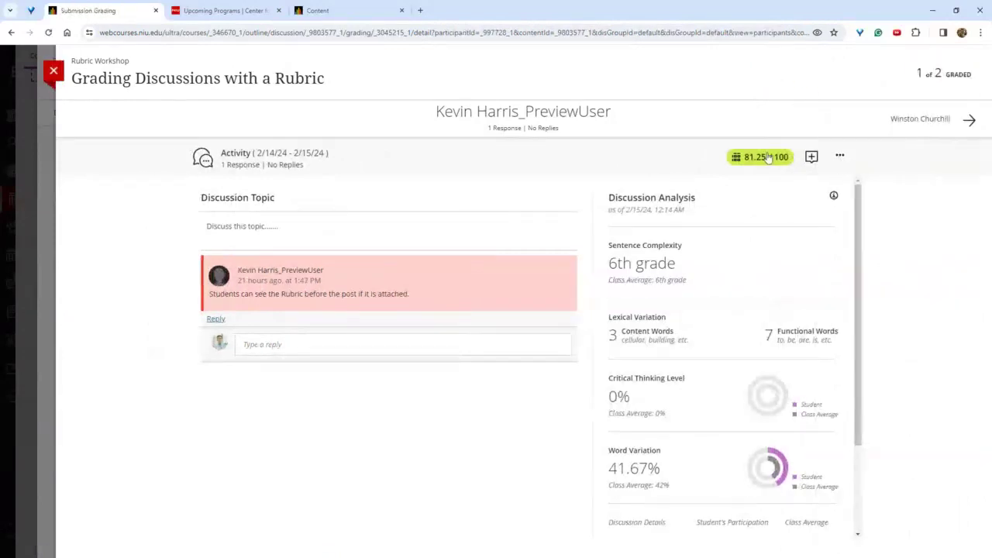
pyautogui.click(53, 71)
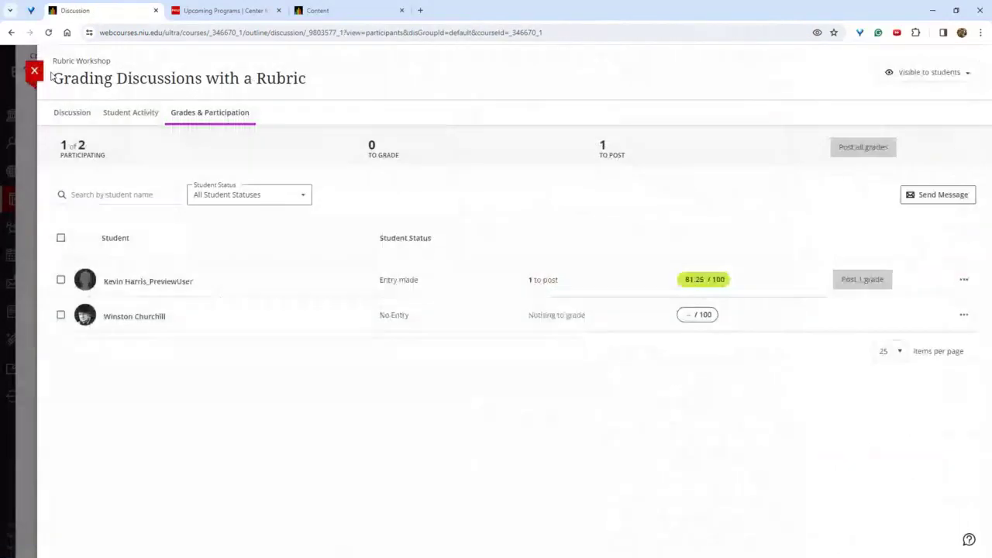
pyautogui.click(32, 76)
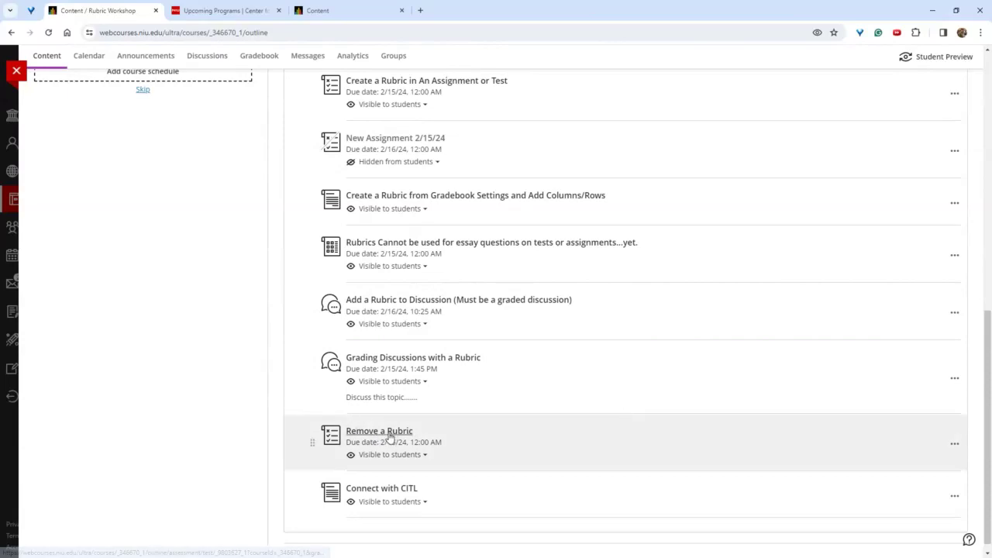
# Remove the grading rubric Writing Rubric Sample (Completed) 1 from the "Remove a Rubric" assignment's settings and return to the course content.
pyautogui.click(483, 442)
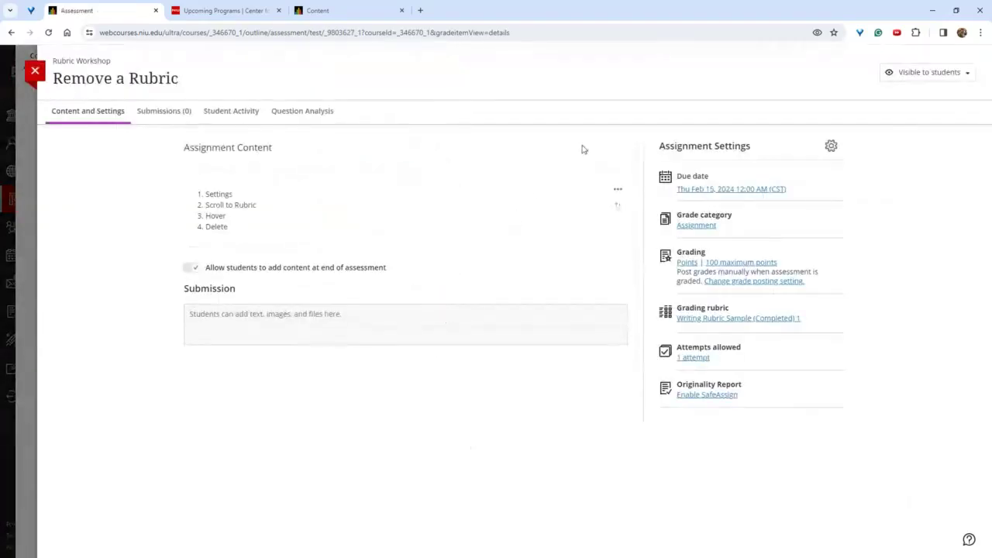
pyautogui.click(831, 146)
pyautogui.scroll(-10, 857, 250)
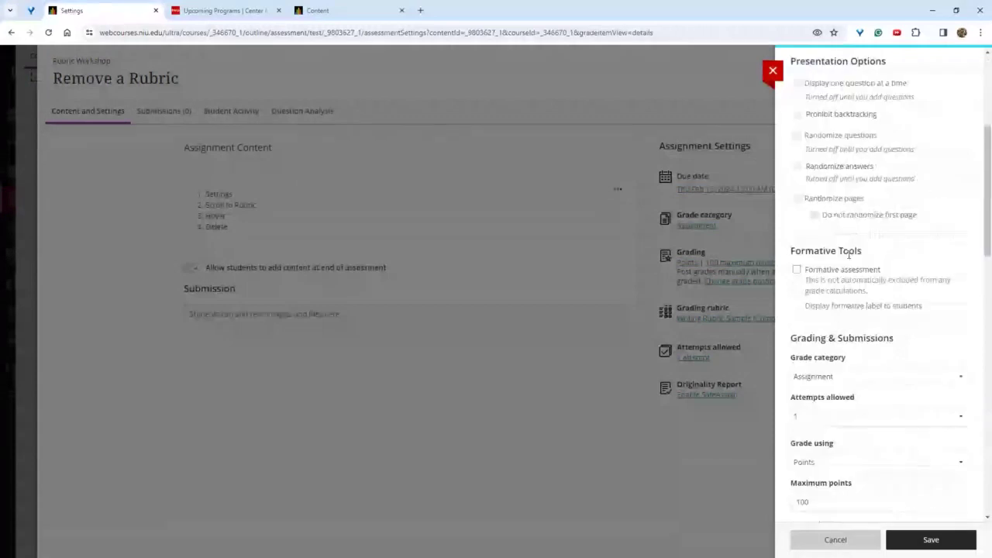
pyautogui.scroll(-4, 858, 250)
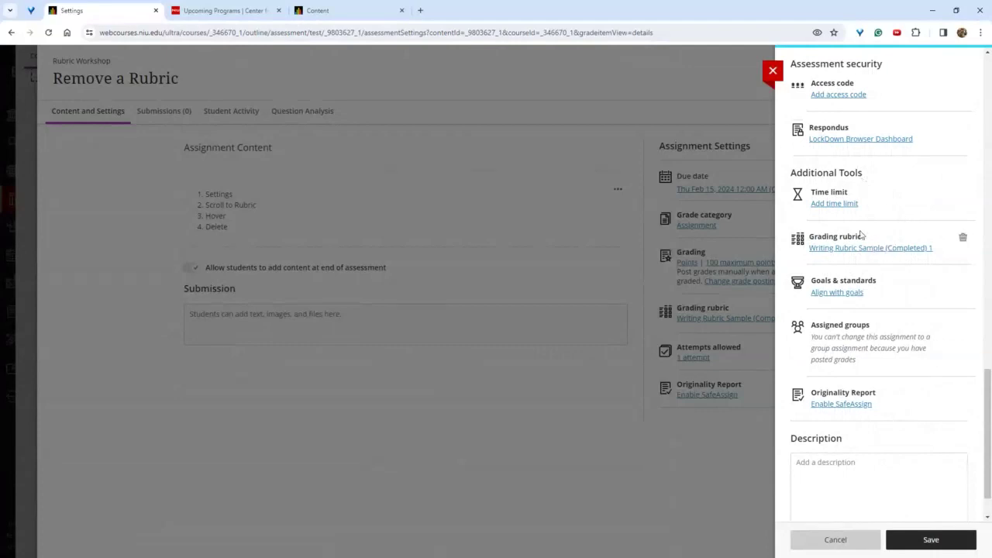
pyautogui.moveTo(902, 234)
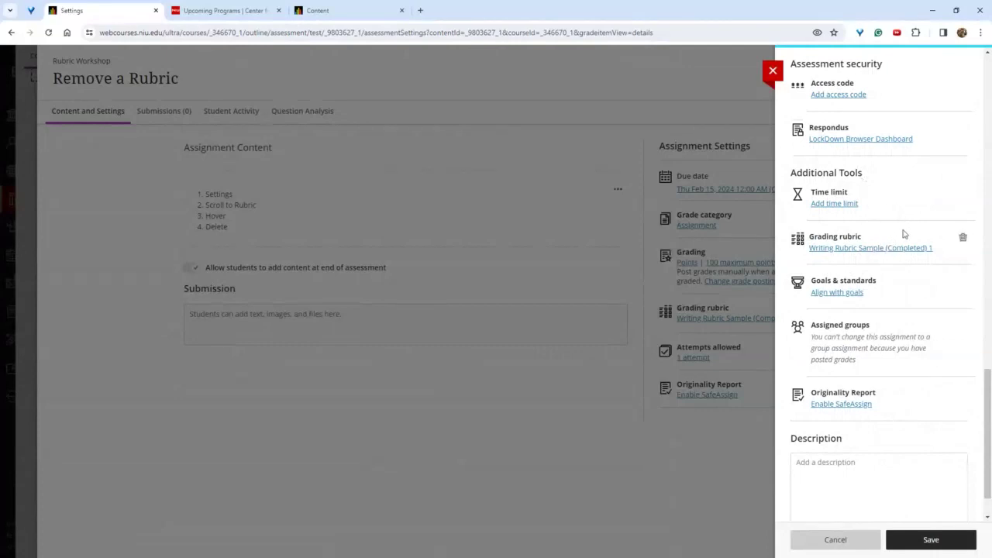
pyautogui.click(963, 237)
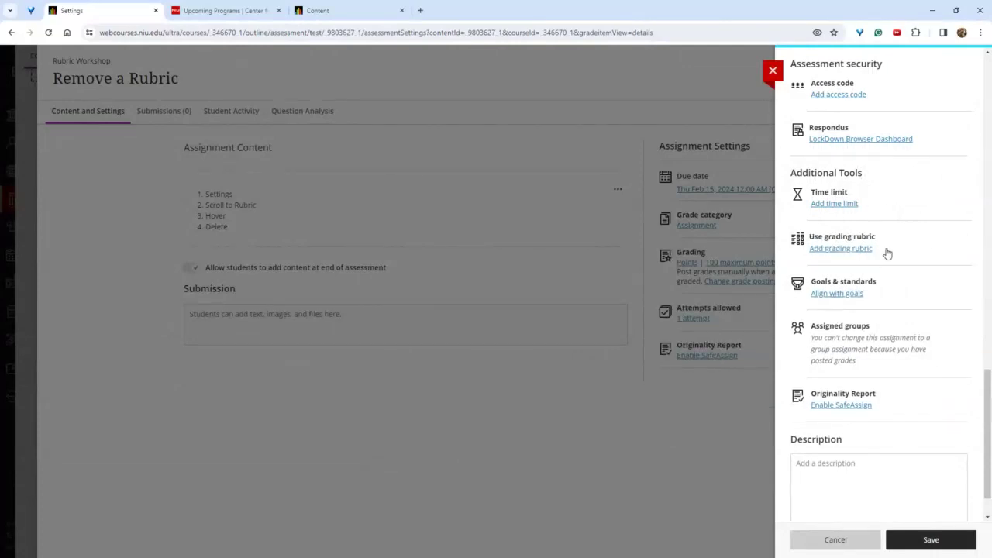
pyautogui.click(701, 462)
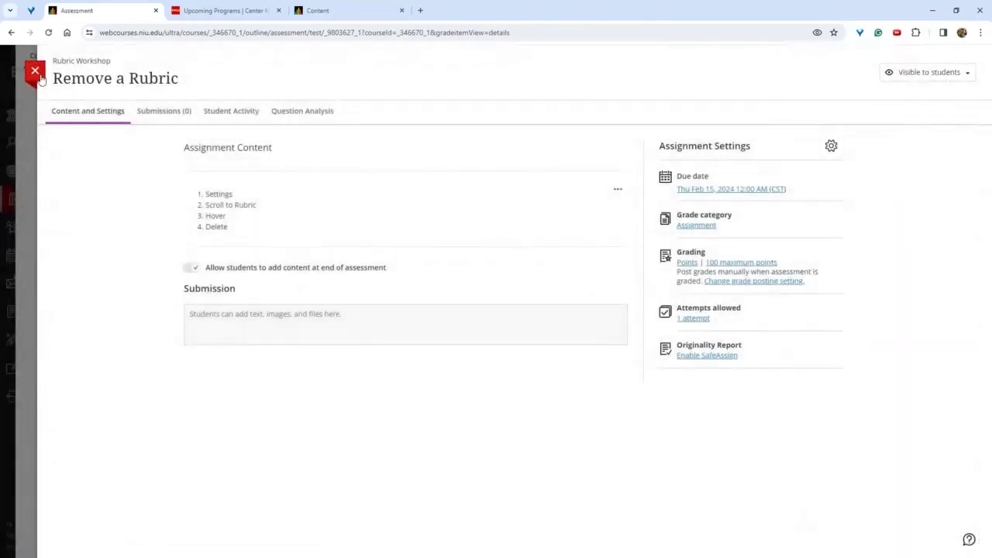
pyautogui.click(34, 71)
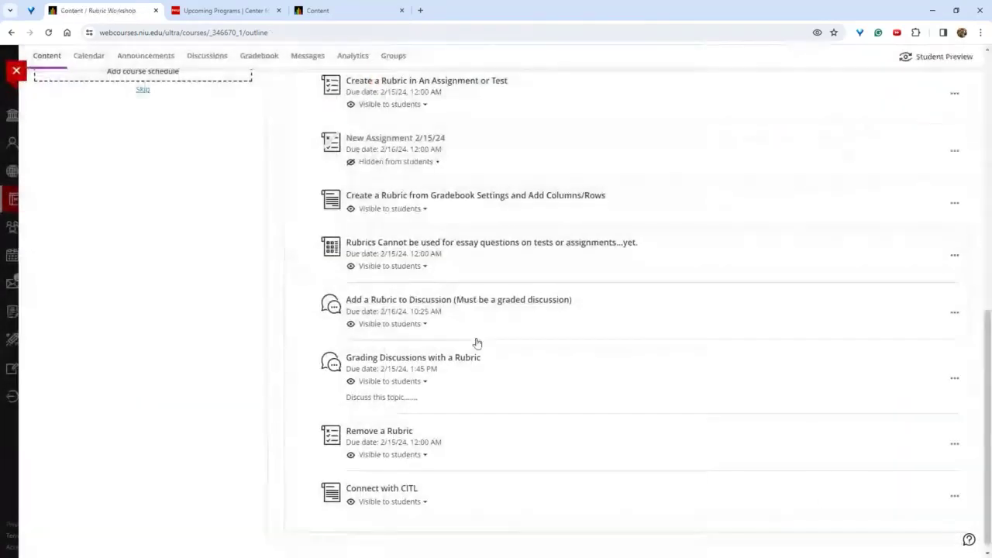
# Open the "Connect with CITL" document and copy the Additional Workshops address niu.edu/citl/programs/index.shtml.
pyautogui.scroll(-1, 543, 450)
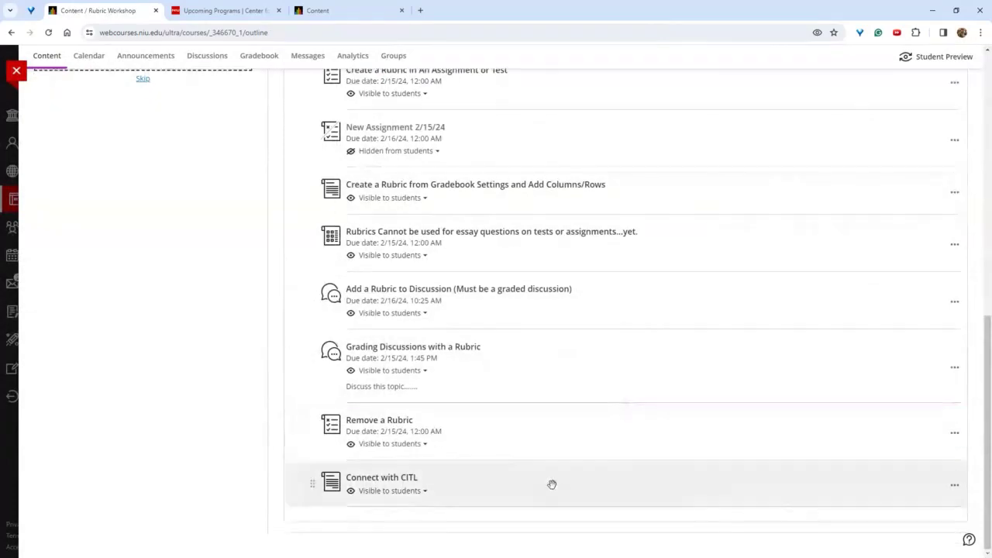
pyautogui.click(558, 486)
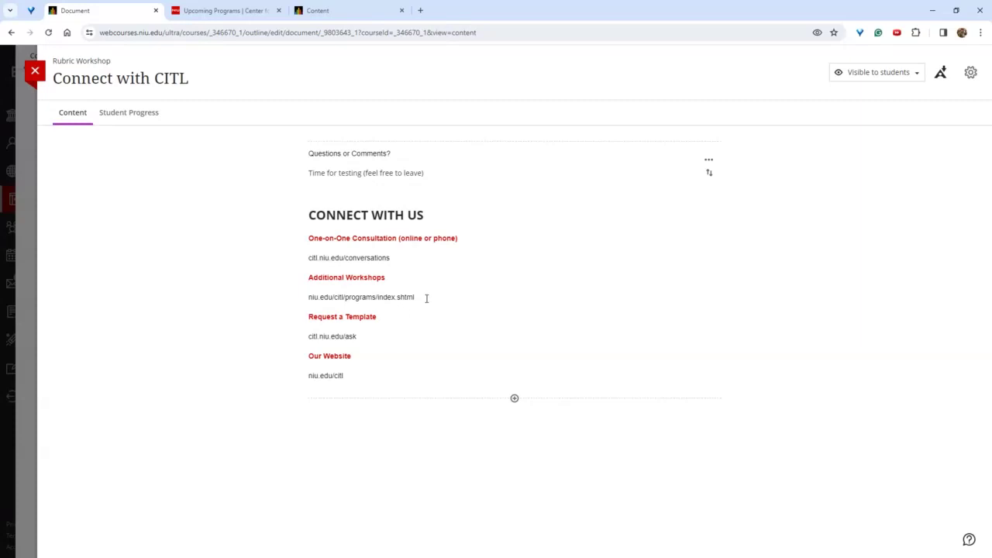
pyautogui.moveTo(418, 298); pyautogui.dragTo(309, 299)
pyautogui.hotkey('ctrl', 'c')
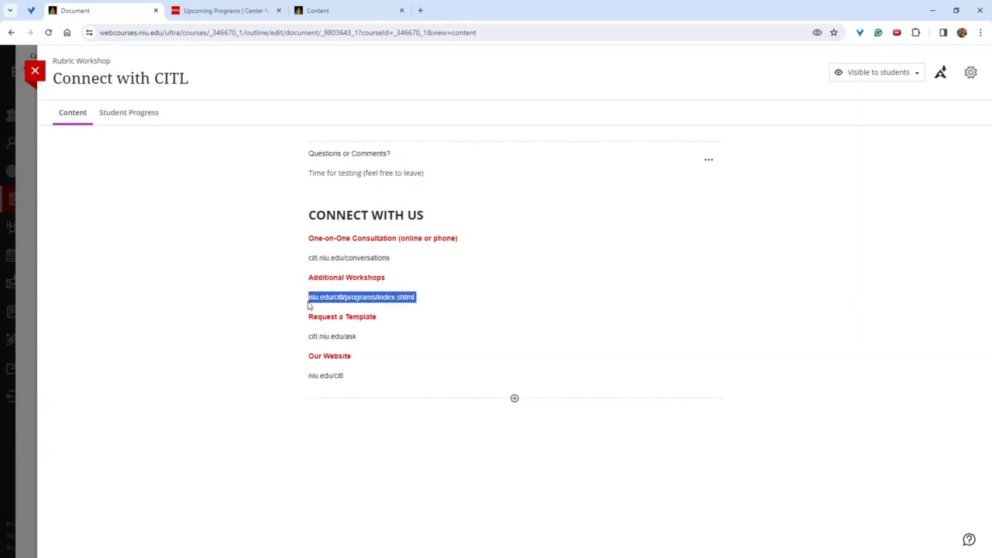
# Load the copied workshops address in a new browser tab and look through the Upcoming Programs page.
pyautogui.click(420, 10)
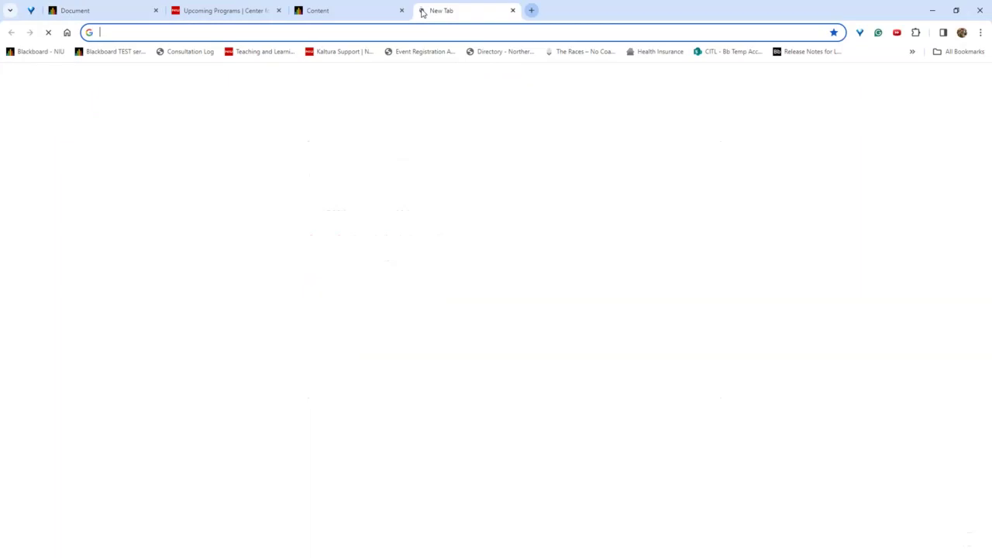
pyautogui.click(414, 30)
pyautogui.hotkey('ctrl', 'v')
pyautogui.press('Return')
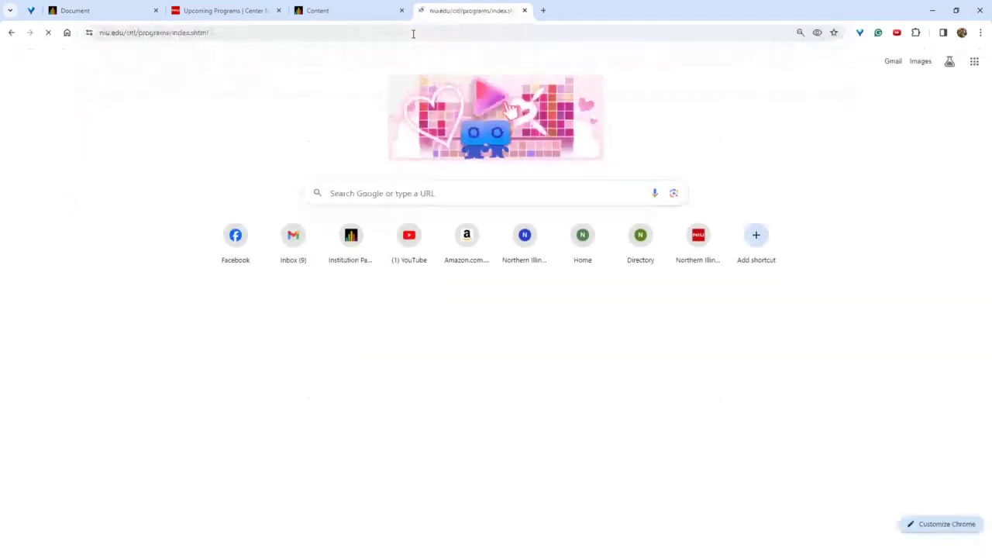
pyautogui.scroll(-5, 471, 337)
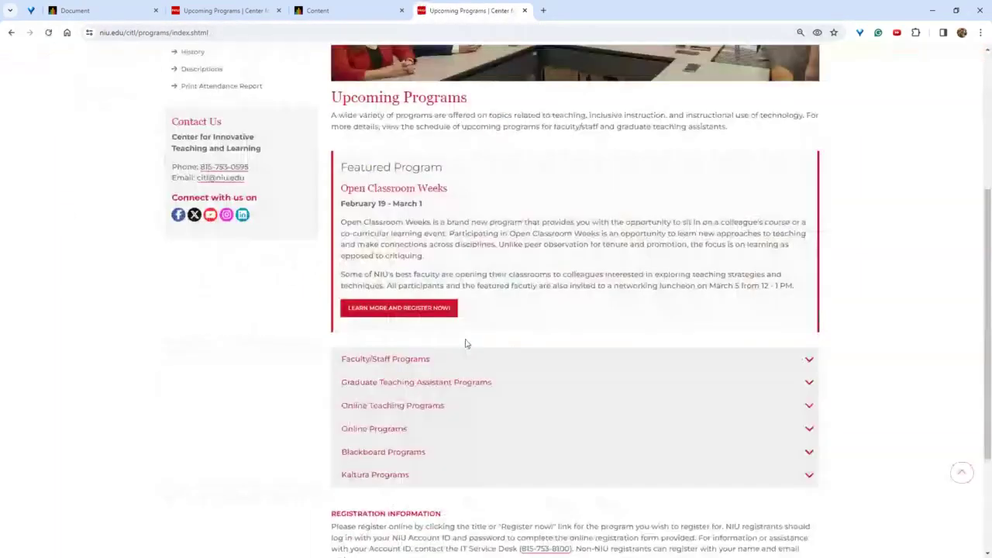